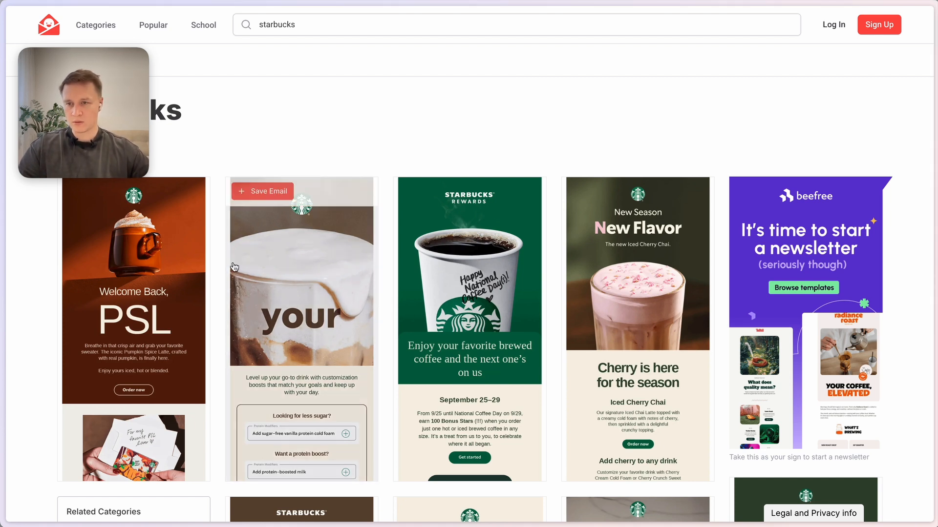
# Open the Starbucks "Ring, ring. PSL is calling" email from the search results and go to its full page.
pyautogui.click(140, 336)
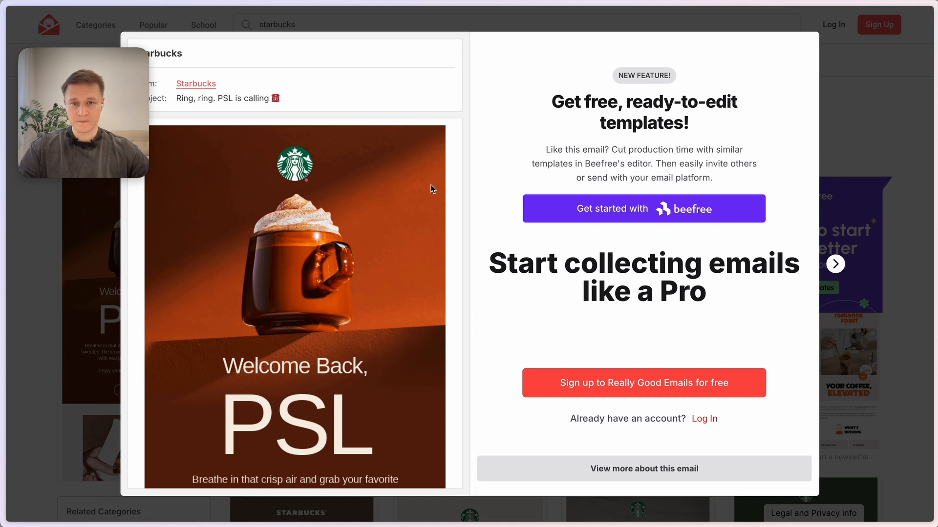
pyautogui.scroll(-3, 320, 336)
pyautogui.scroll(3, 320, 336)
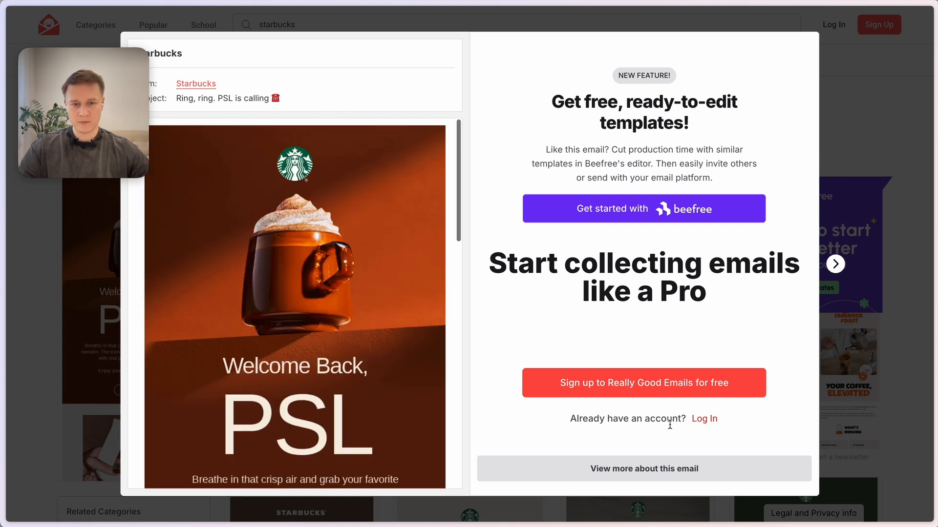
pyautogui.click(645, 481)
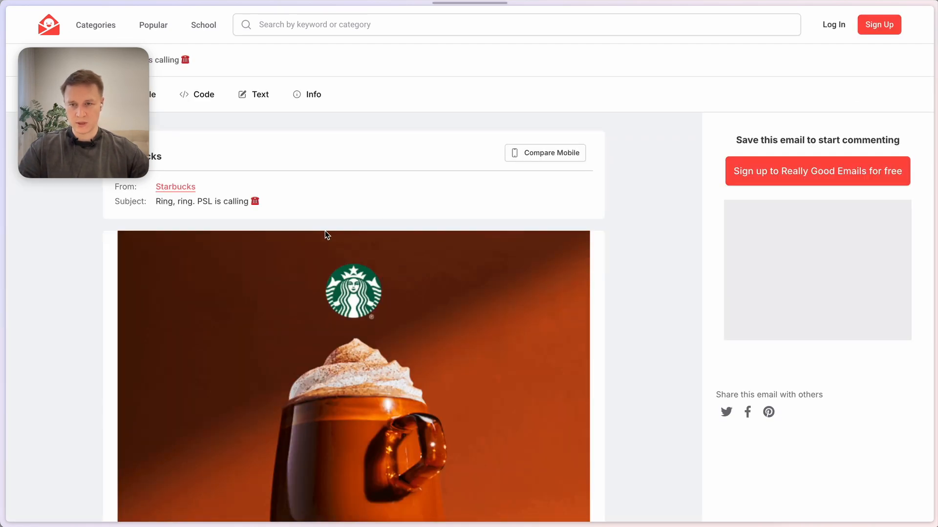
# Show the PSL email's HTML code and copy all of it.
pyautogui.click(207, 100)
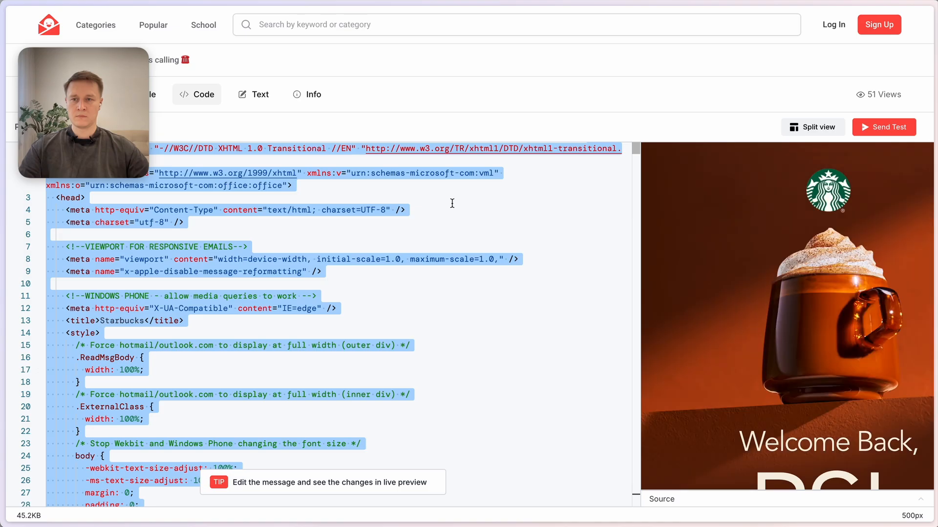
pyautogui.click(452, 203)
pyautogui.click(477, 266)
pyautogui.hotkey('ctrl', 'a')
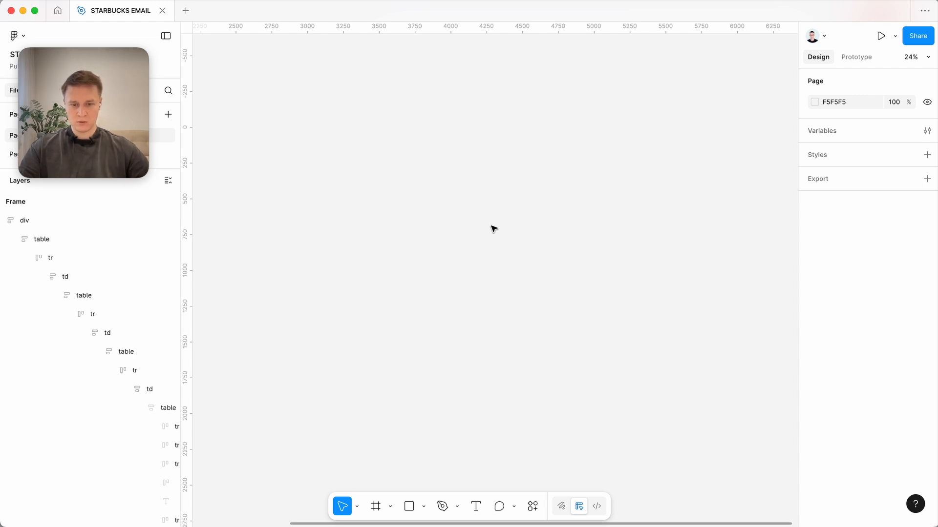
# In Figma's STARBUCKS EMAIL file, launch the Marka Email Generator plugin and create a new project.
pyautogui.press('super+k')
pyautogui.write('mara')
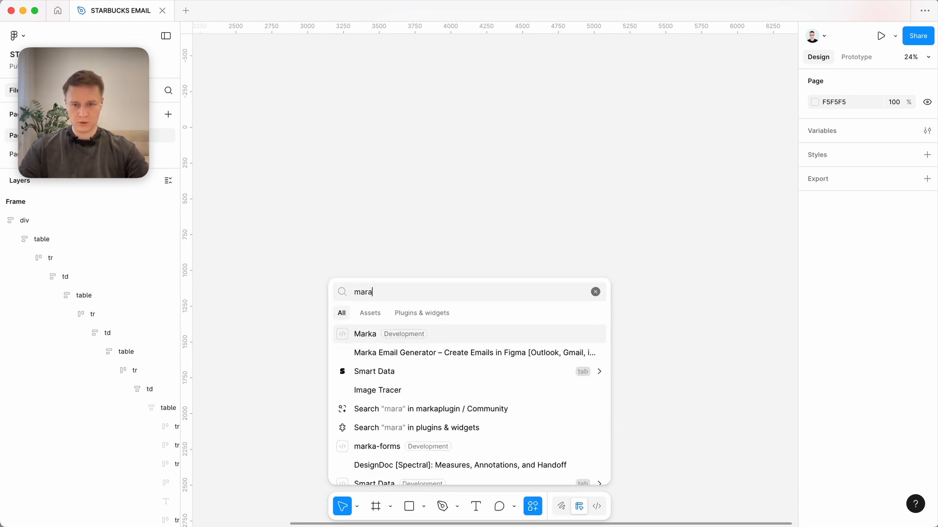
pyautogui.press('Return')
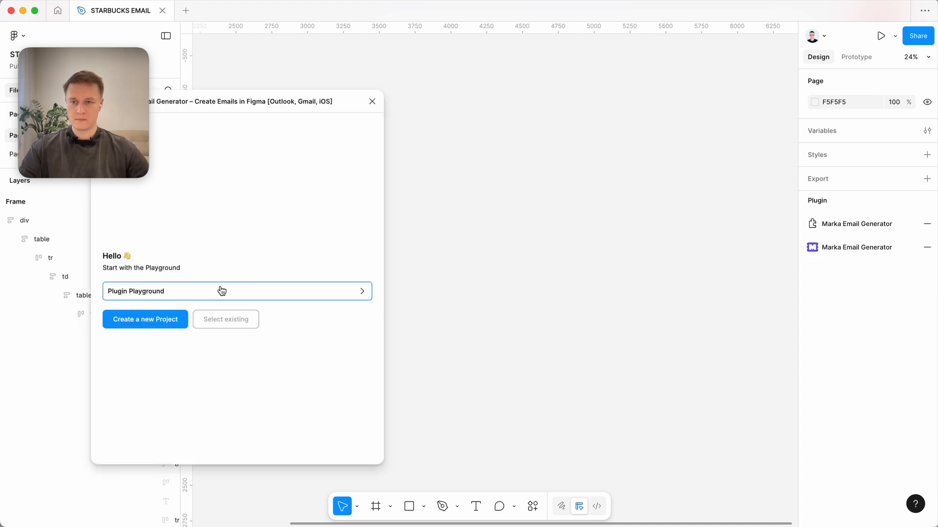
pyautogui.click(152, 324)
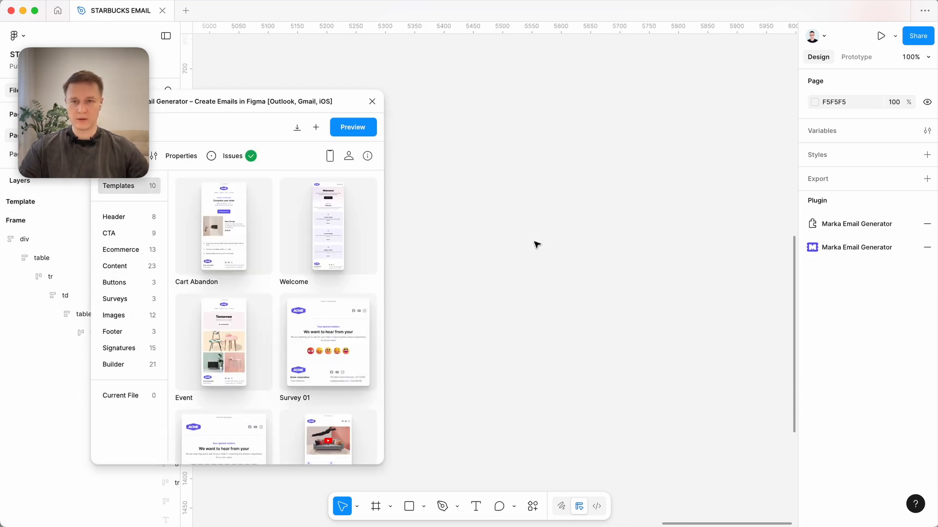
# Import the copied Starbucks HTML code into the design as an email template.
pyautogui.click(297, 128)
pyautogui.click(265, 225)
pyautogui.press('super+v')
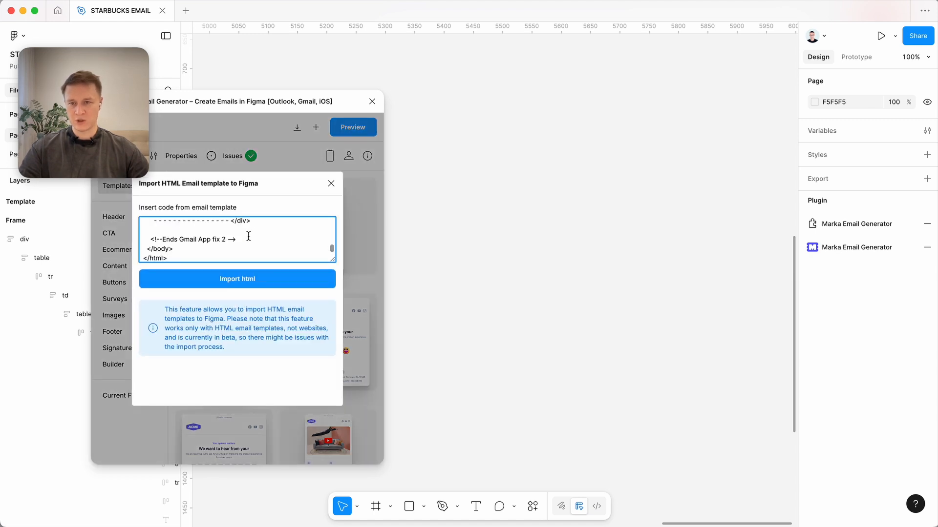
pyautogui.click(248, 279)
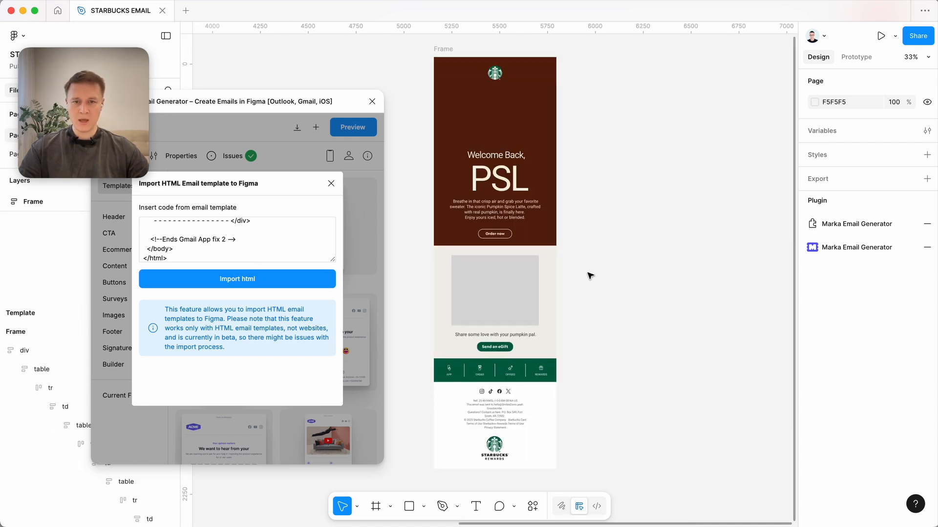
# Examine the imported email's layout and images, and check whether the "PSL" heading and body paragraph are editable text layers.
pyautogui.scroll(3, 590, 275)
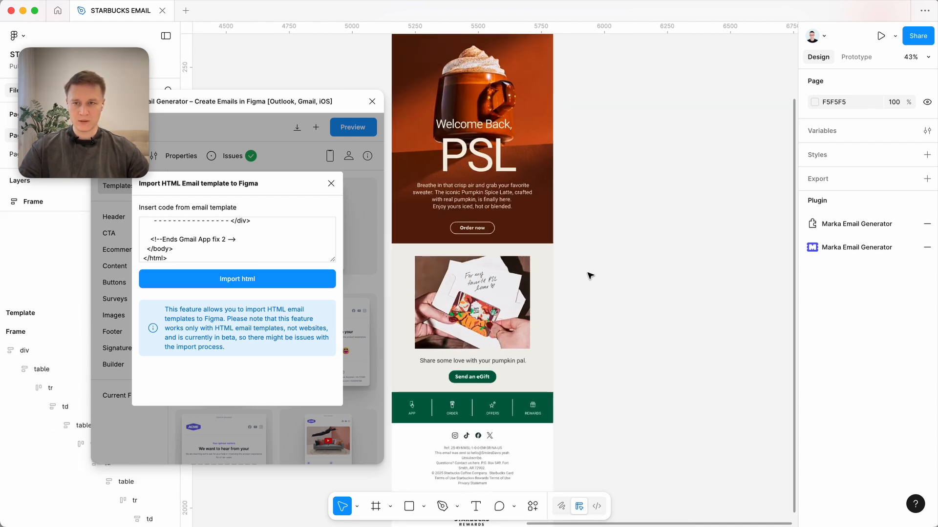
pyautogui.scroll(2, 586, 205)
pyautogui.hscroll(-2, 586, 205)
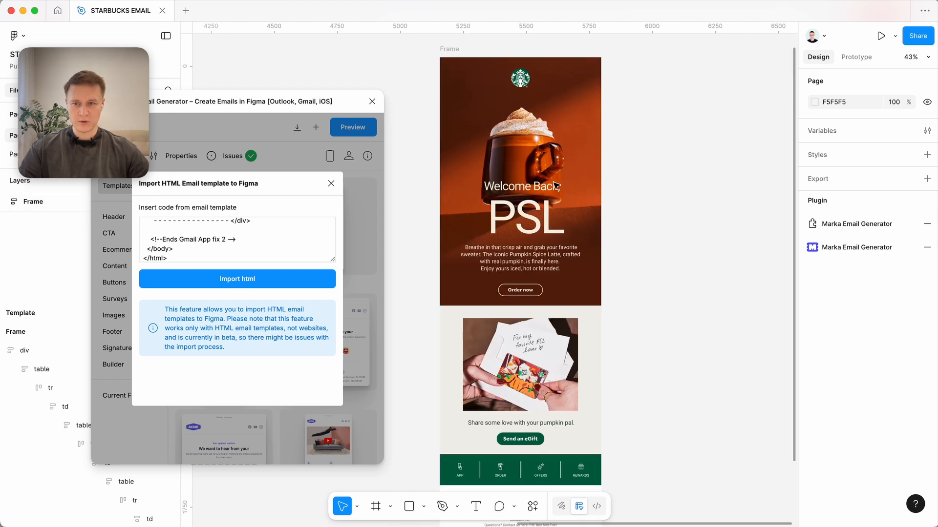
pyautogui.keyDown('super'); pyautogui.click(537, 251); pyautogui.keyUp('super')
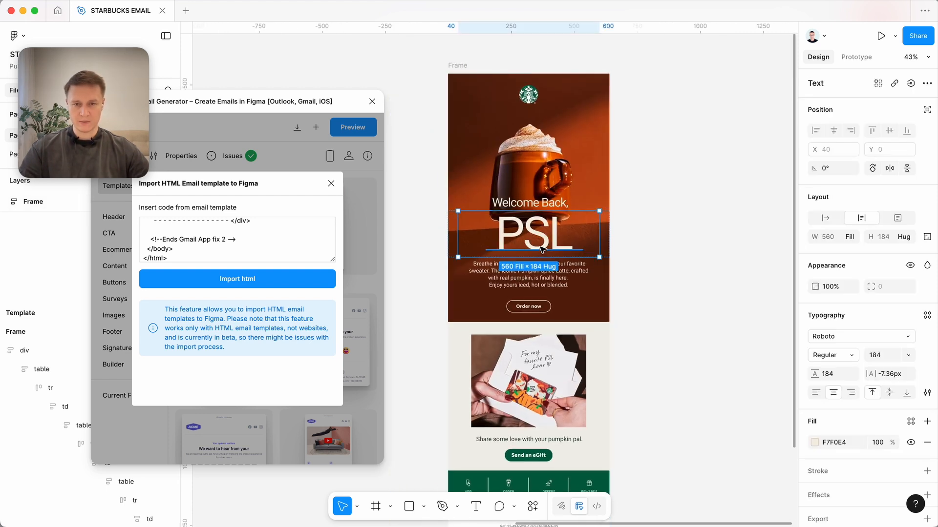
pyautogui.doubleClick(563, 247)
pyautogui.press('Escape')
pyautogui.keyDown('super'); pyautogui.click(565, 278); pyautogui.keyUp('super')
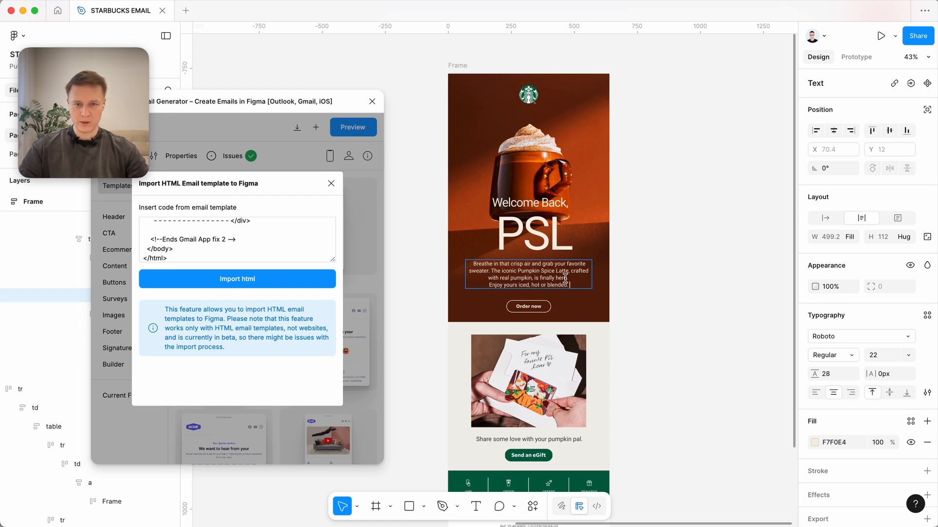
pyautogui.click(565, 277)
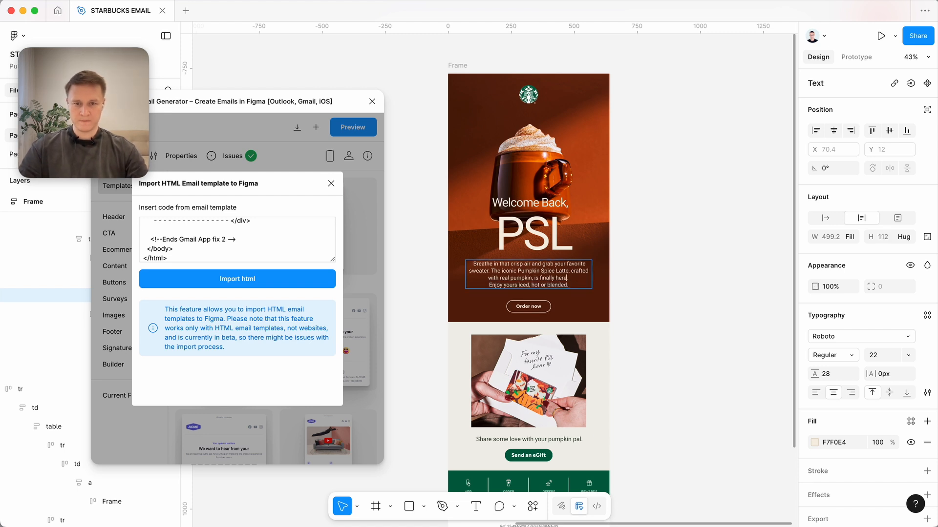
pyautogui.press('Escape')
pyautogui.click(636, 281)
pyautogui.scroll(-2, 657, 279)
pyautogui.scroll(-2, 659, 279)
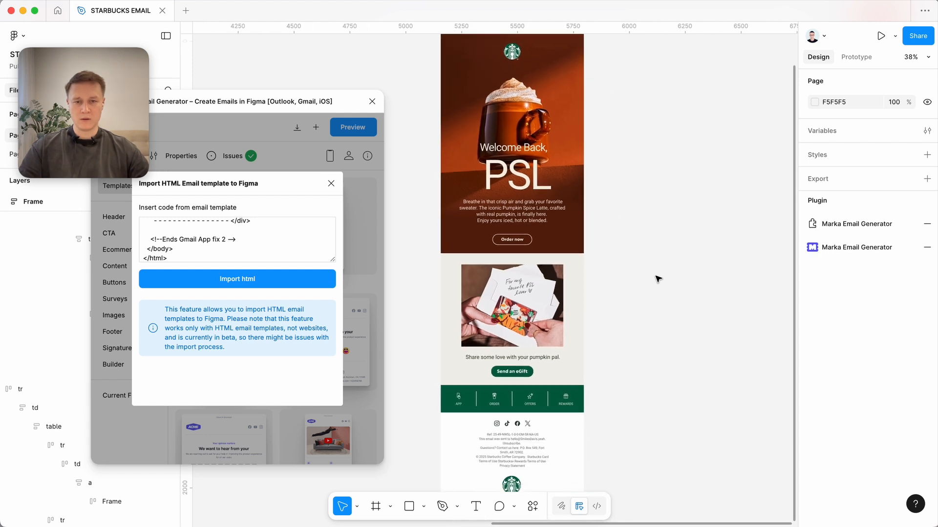
pyautogui.scroll(-2, 657, 279)
pyautogui.scroll(-2, 656, 279)
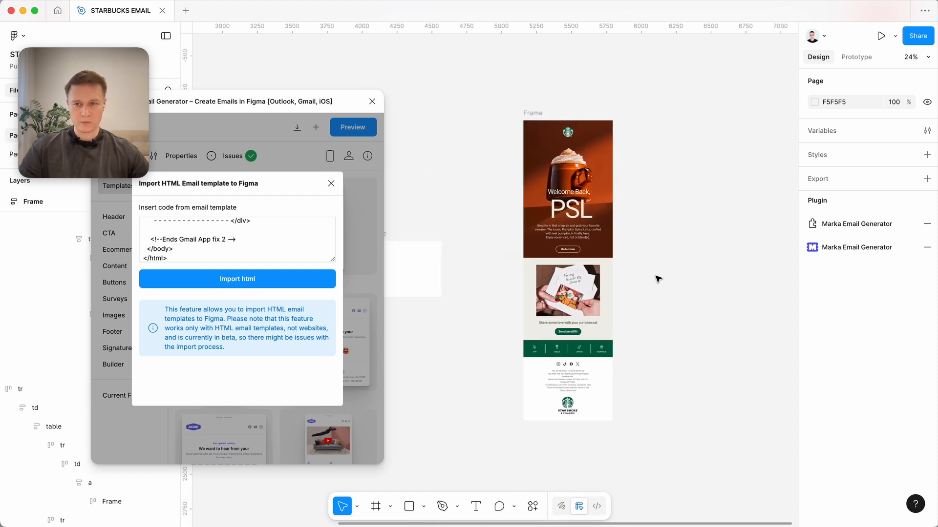
pyautogui.hscroll(2, 658, 278)
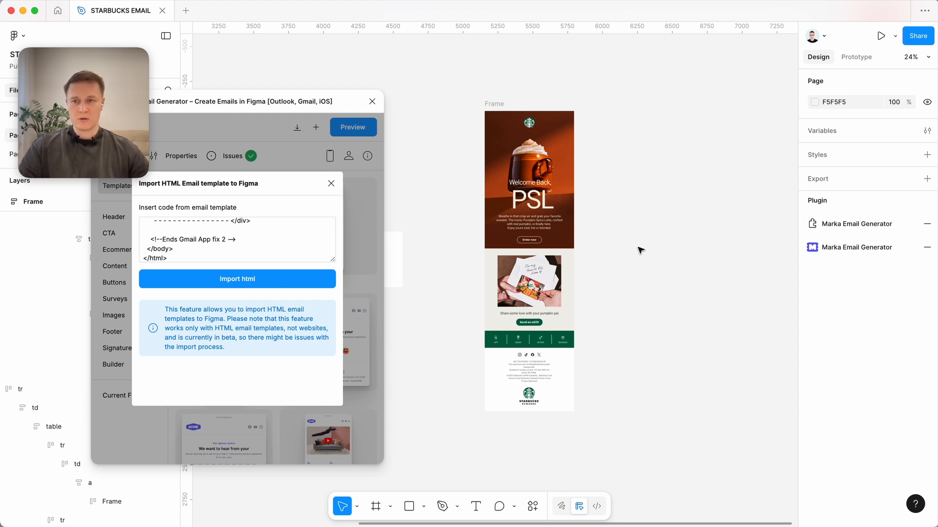
pyautogui.click(525, 200)
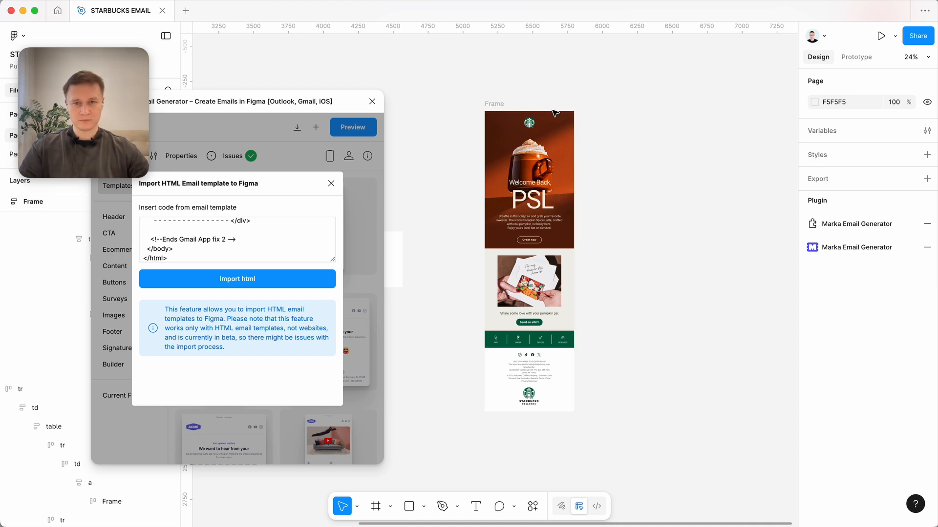
# Select the imported email frame and close the HTML import dialog.
pyautogui.click(498, 104)
pyautogui.click(304, 145)
pyautogui.scroll(3, 610, 177)
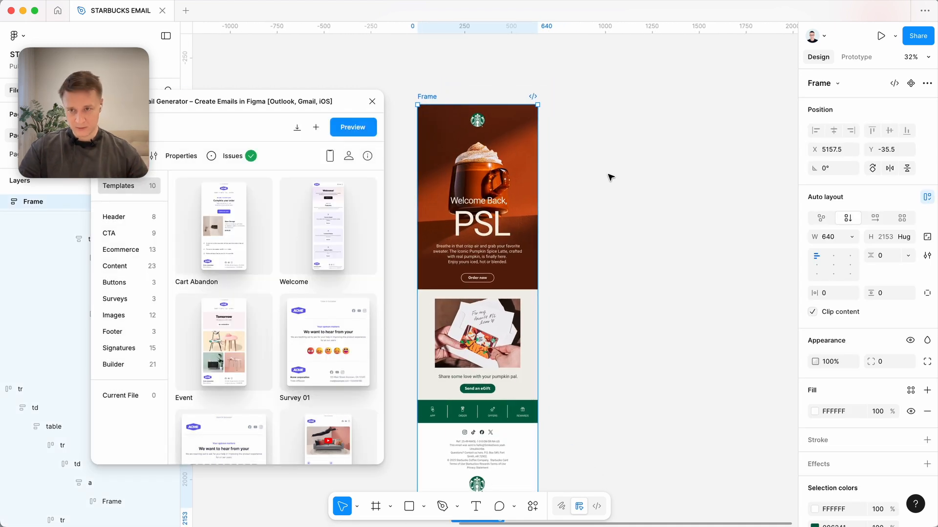
pyautogui.scroll(-1, 609, 176)
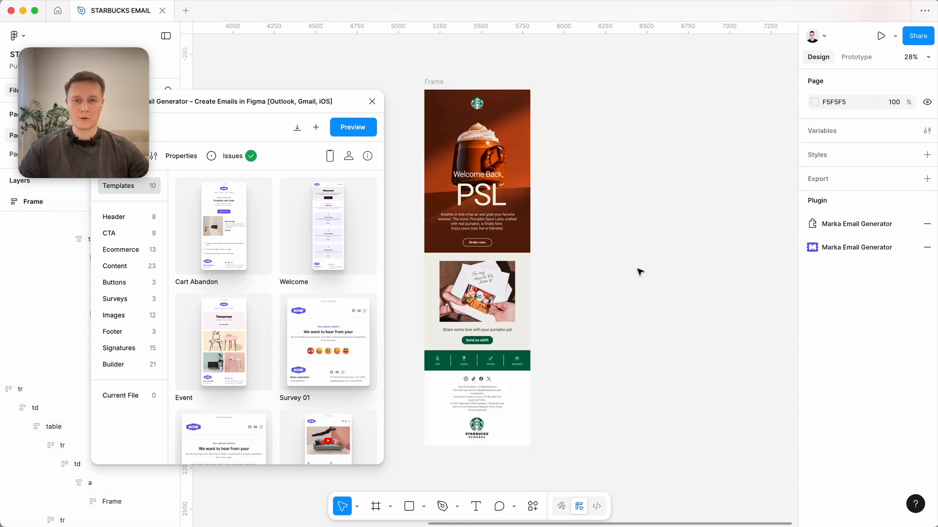
# Move the email frame and the plugin window aside, and open the plugin's preview of the email.
pyautogui.click(442, 83)
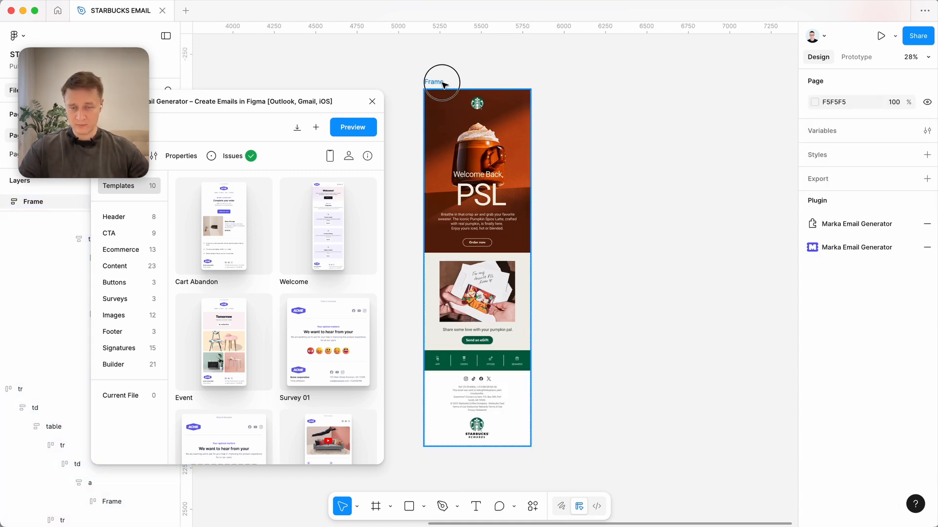
pyautogui.moveTo(443, 84); pyautogui.dragTo(486, 87)
pyautogui.moveTo(294, 100); pyautogui.dragTo(376, 69)
pyautogui.click(424, 91)
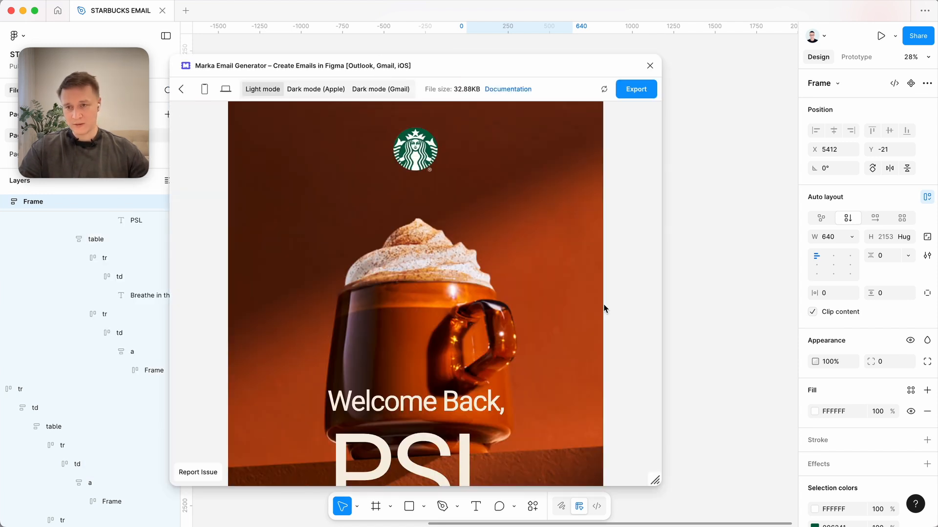
# Examine the email preview down to the footer, resizing the preview window to check how the live text wraps at narrow and wide widths.
pyautogui.scroll(-15, 570, 331)
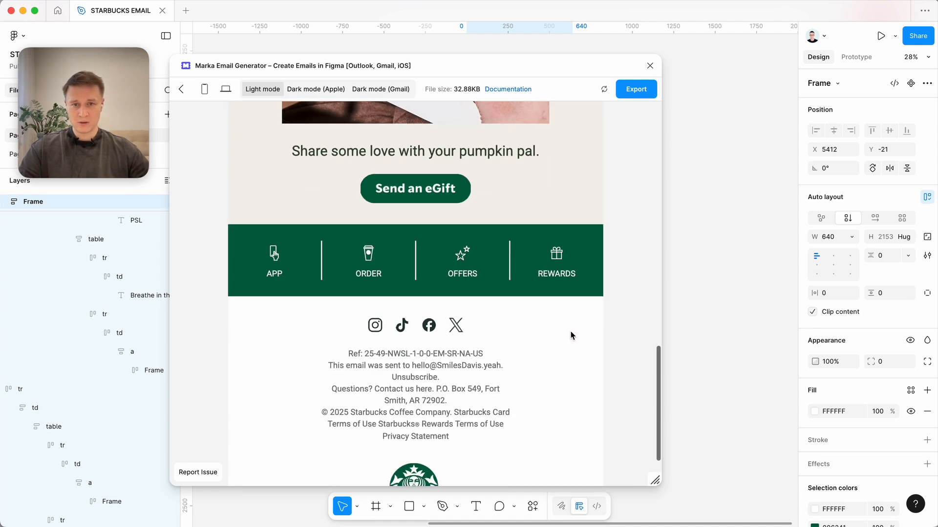
pyautogui.moveTo(651, 474); pyautogui.dragTo(547, 485)
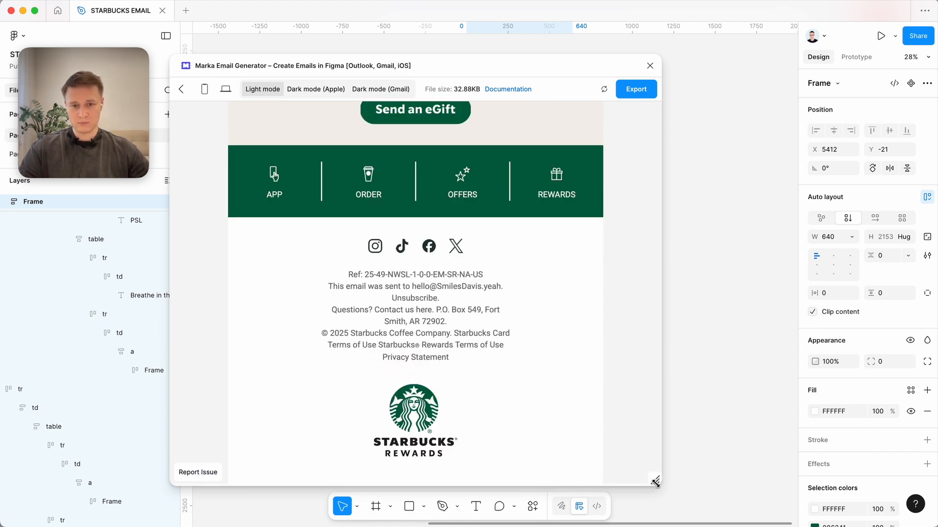
pyautogui.moveTo(655, 482); pyautogui.dragTo(463, 466)
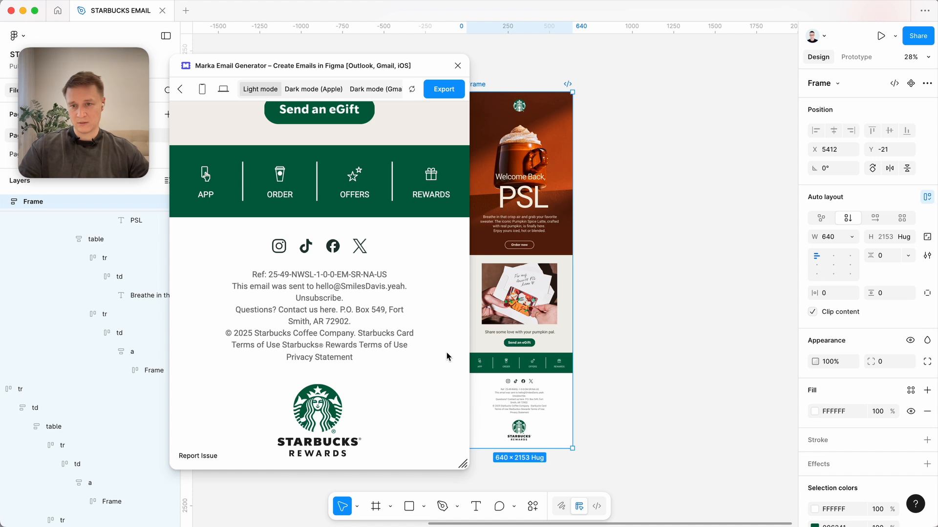
pyautogui.scroll(6, 447, 357)
pyautogui.moveTo(371, 384); pyautogui.dragTo(338, 383)
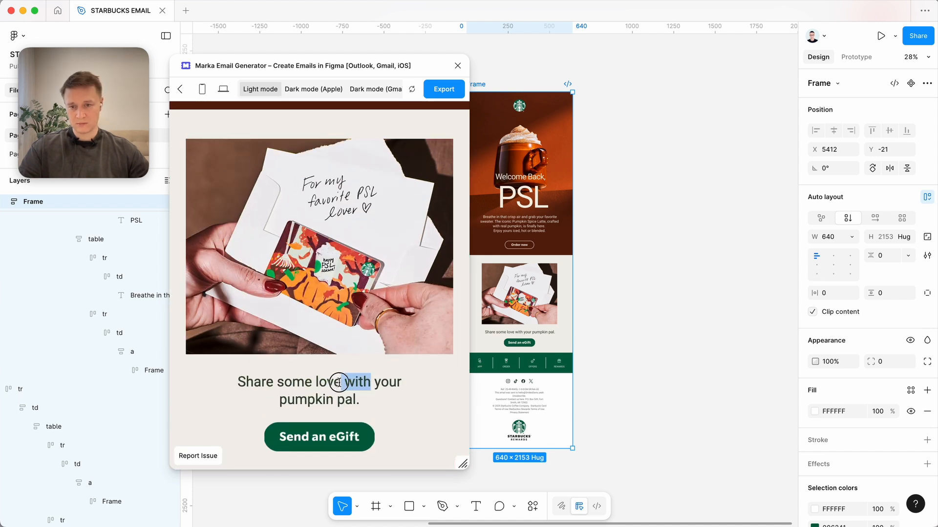
pyautogui.scroll(3, 342, 381)
pyautogui.moveTo(347, 181); pyautogui.dragTo(283, 120)
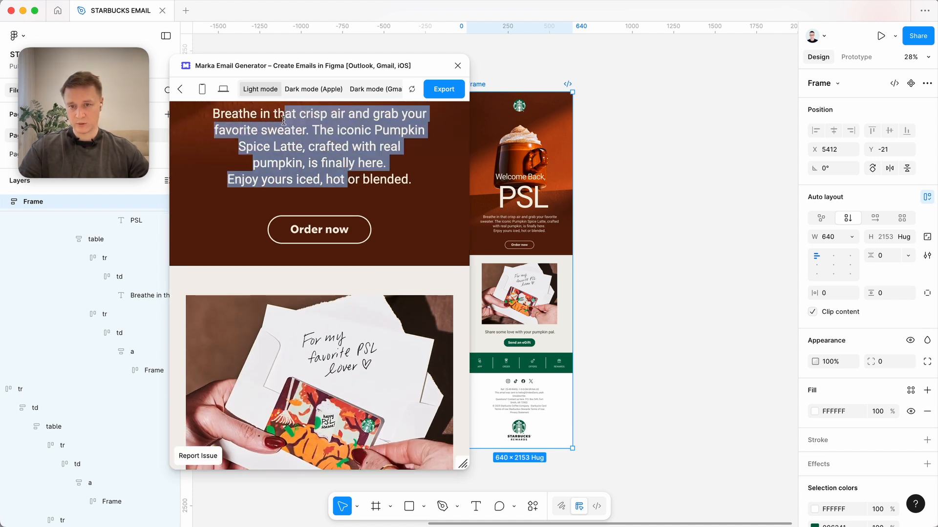
pyautogui.scroll(4, 332, 164)
pyautogui.moveTo(367, 194); pyautogui.dragTo(252, 194)
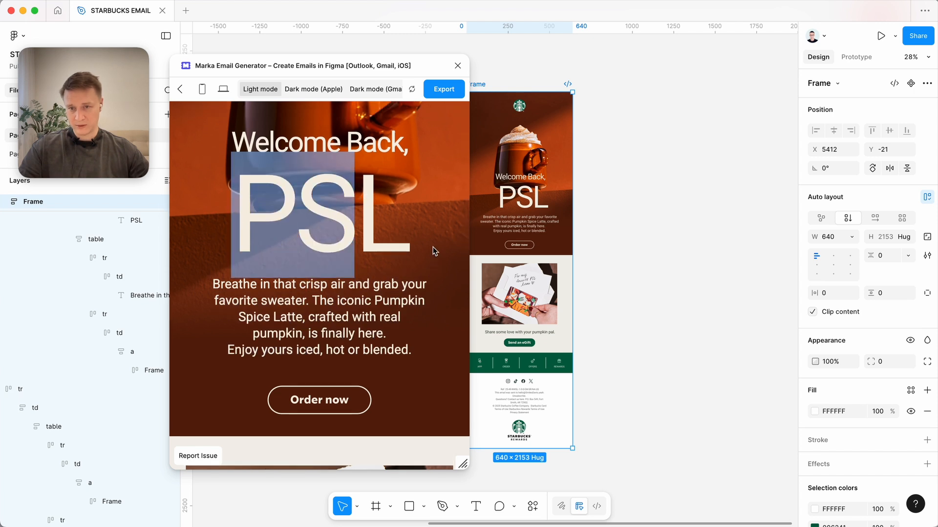
pyautogui.scroll(4, 434, 251)
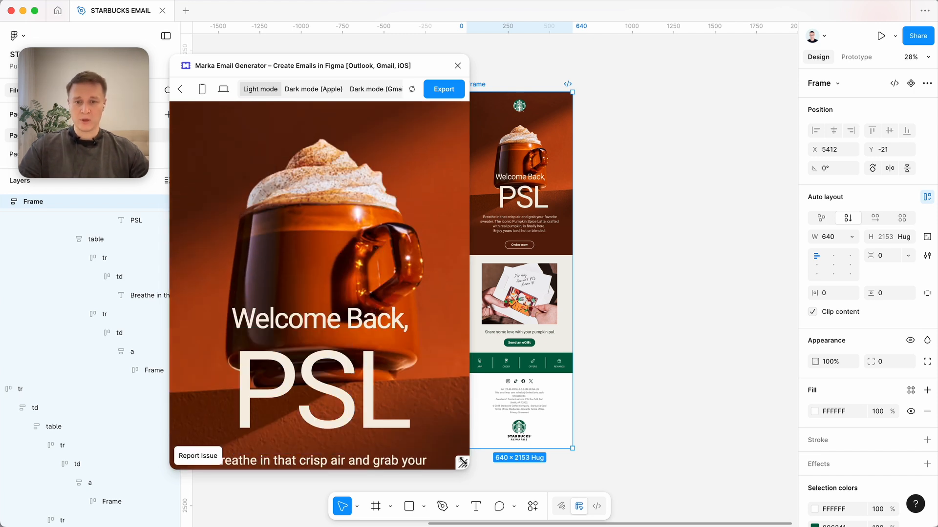
pyautogui.moveTo(462, 462); pyautogui.dragTo(629, 458)
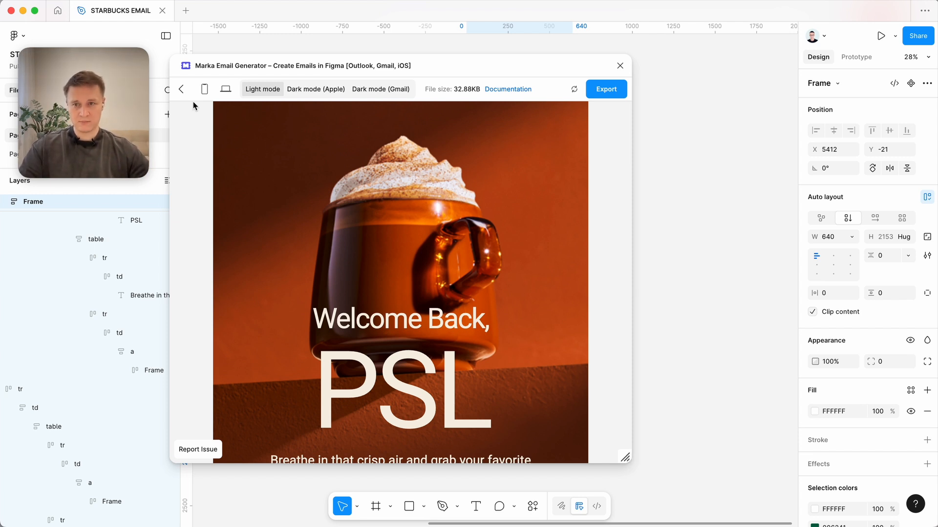
# Close the email plugin and draw an empty frame about 825 × 2153 beside the imported email.
pyautogui.click(181, 89)
pyautogui.click(449, 65)
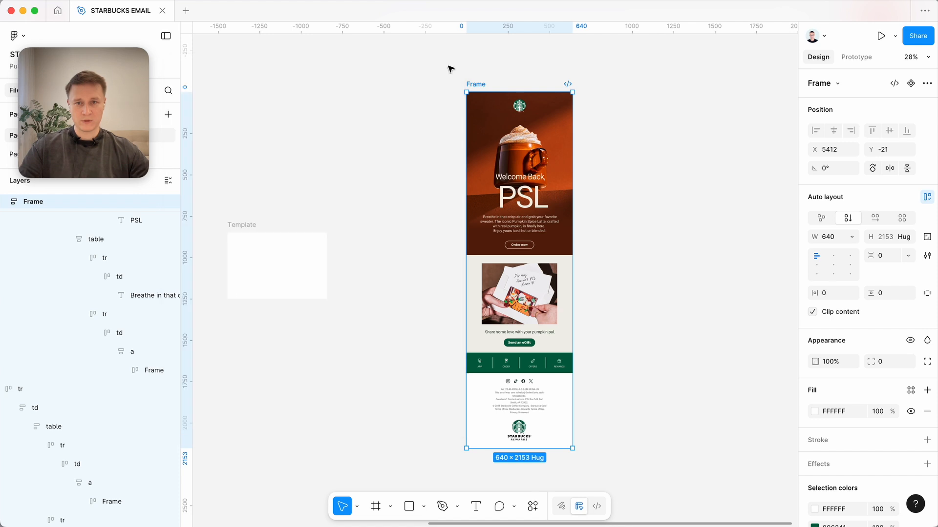
pyautogui.click(765, 242)
pyautogui.hscroll(4, 684, 195)
pyautogui.press('f')
pyautogui.moveTo(520, 69); pyautogui.dragTo(657, 424)
# Set the width of the empty frame beside the imported email to 640.
pyautogui.click(377, 59)
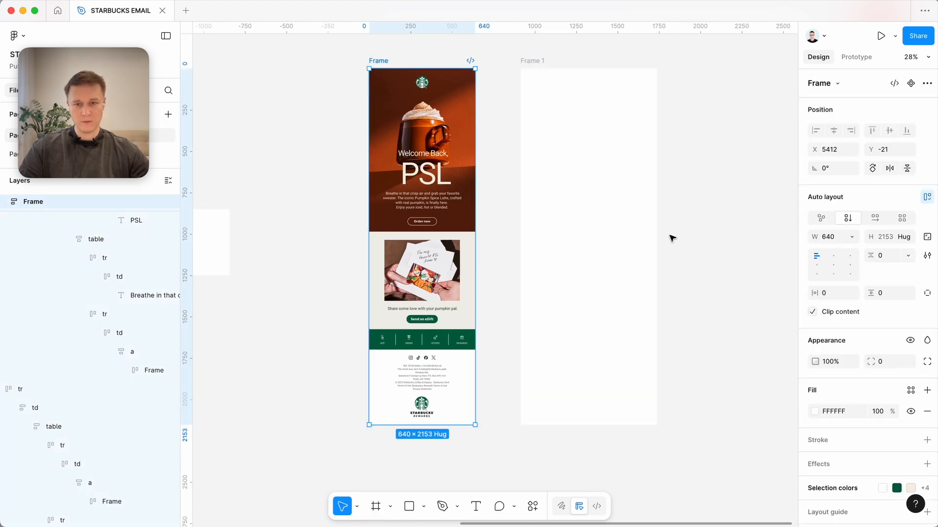
pyautogui.click(657, 225)
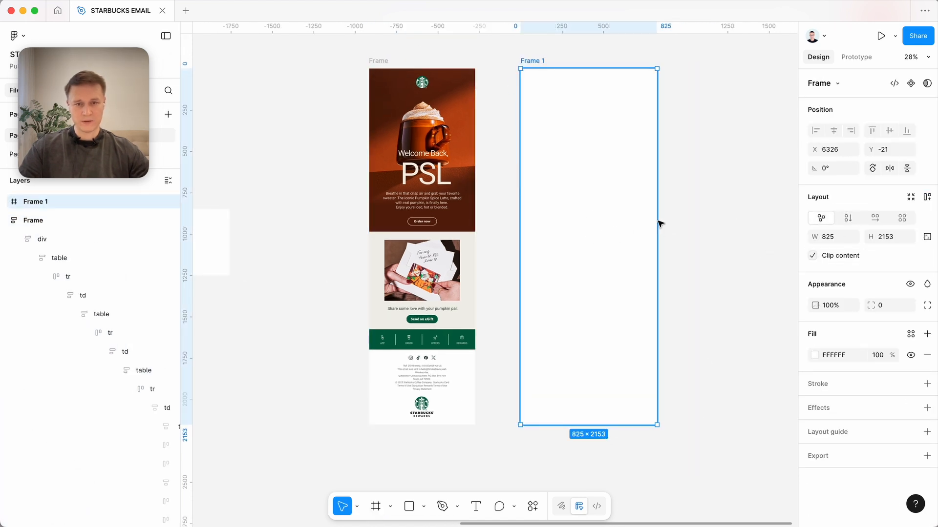
pyautogui.click(386, 71)
pyautogui.click(531, 61)
pyautogui.click(843, 238)
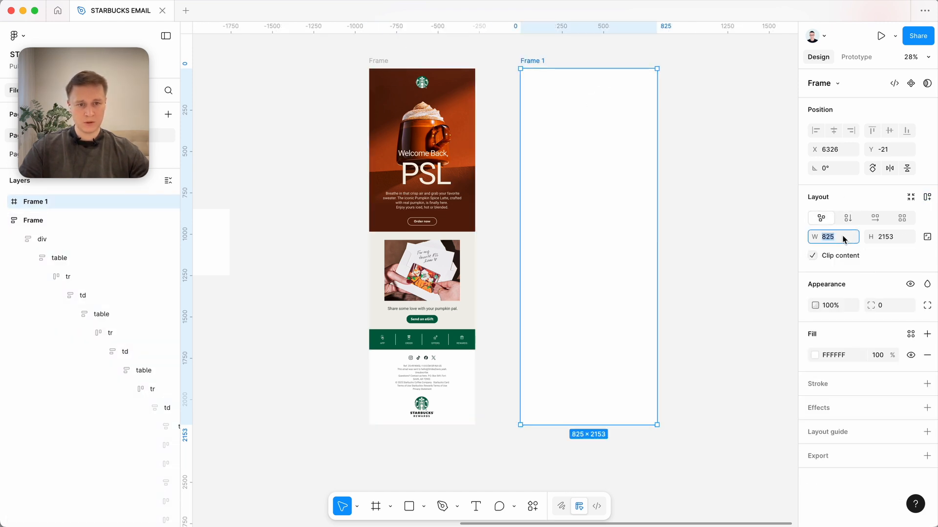
pyautogui.write('640')
pyautogui.press('Tab')
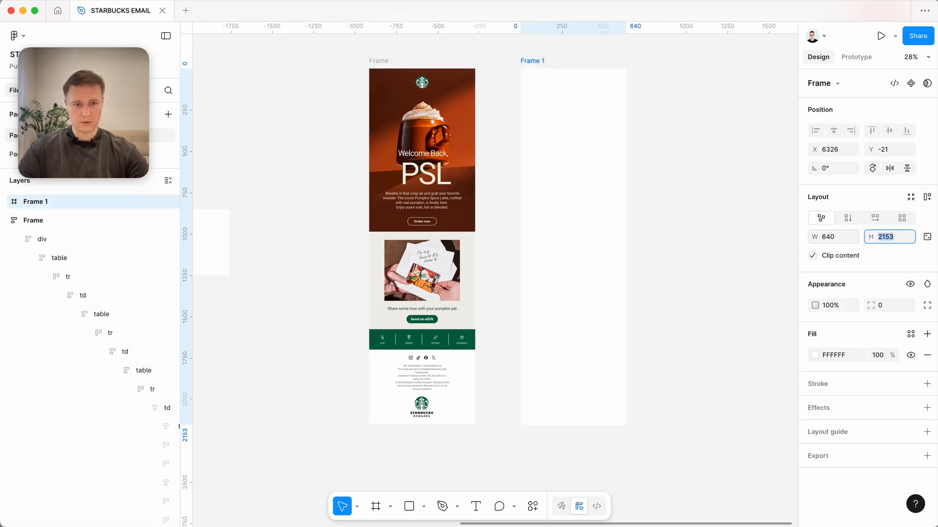
# Move the empty frame farther away from the imported email along the same top line.
pyautogui.moveTo(584, 233); pyautogui.dragTo(601, 235)
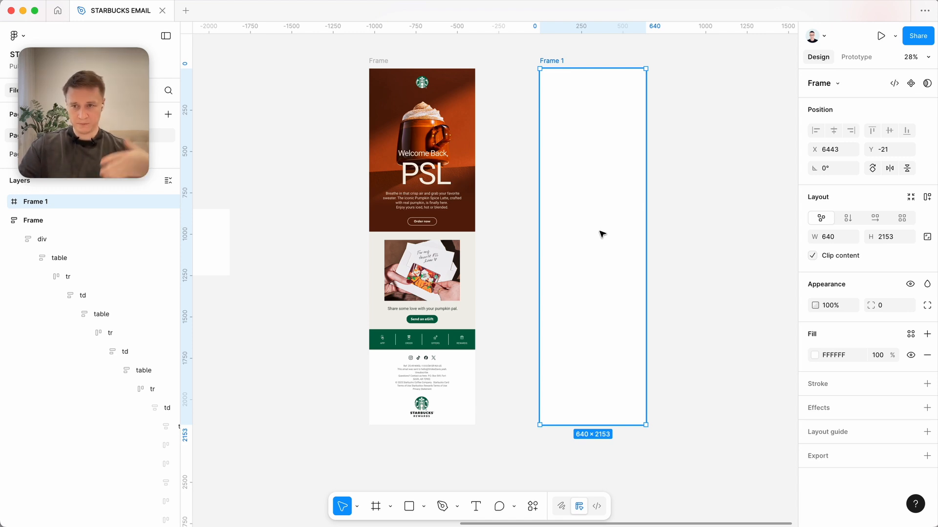
pyautogui.click(600, 234)
pyautogui.moveTo(600, 233)
pyautogui.mouseDown()
pyautogui.moveTo(592, 230)
pyautogui.moveTo(607, 234)
pyautogui.mouseUp()
pyautogui.hscroll(3, 592, 235)
pyautogui.scroll(2, 586, 254)
pyautogui.hscroll(1, 586, 253)
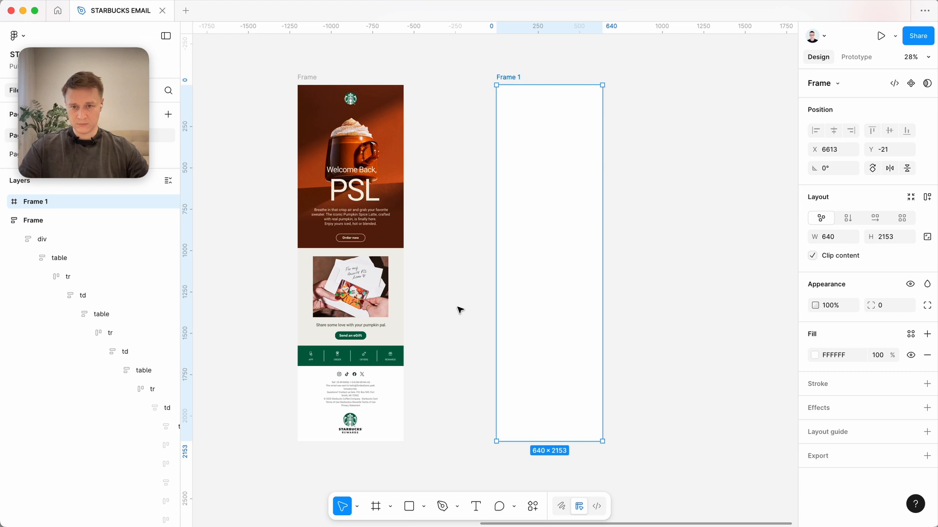
# Fill the empty frame with the light beige sampled from the email's eGift section background.
pyautogui.hscroll(-2, 459, 310)
pyautogui.scroll(5, 488, 274)
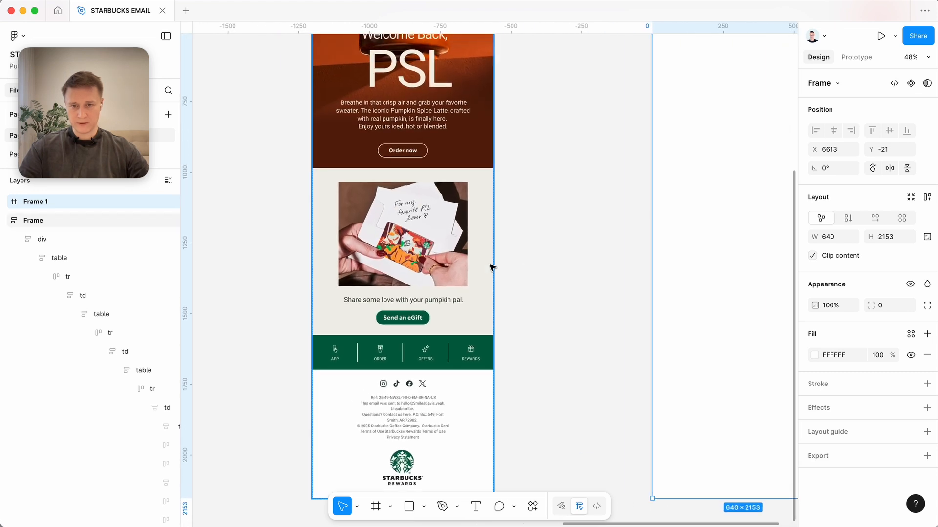
pyautogui.scroll(5, 483, 288)
pyautogui.scroll(-2, 477, 313)
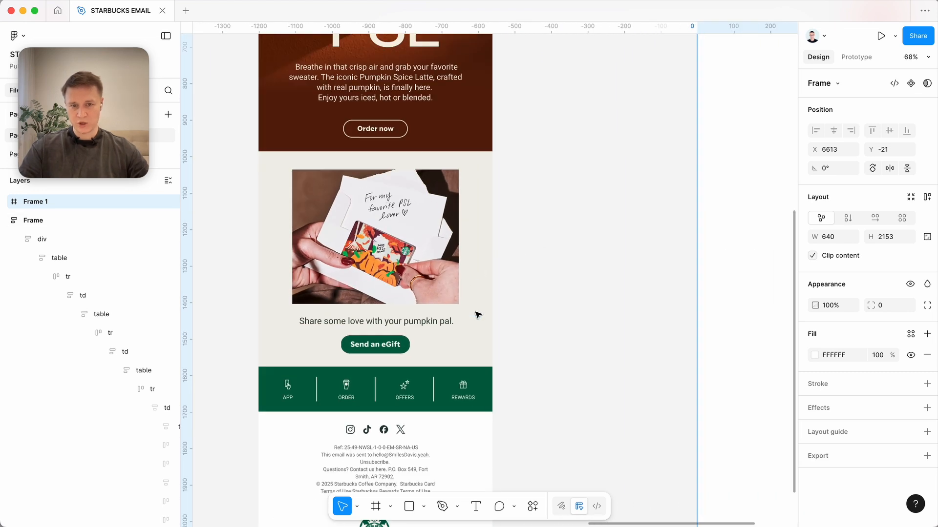
pyautogui.scroll(-4, 478, 314)
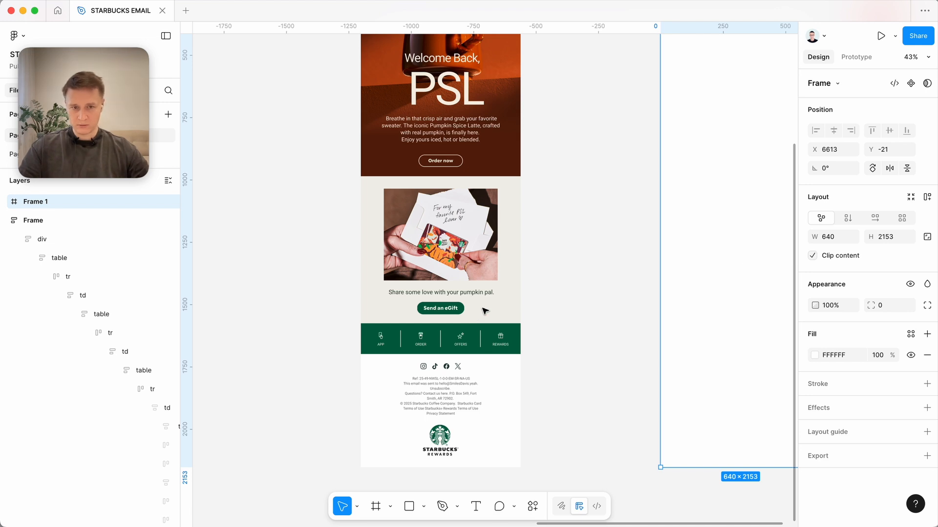
pyautogui.click(814, 356)
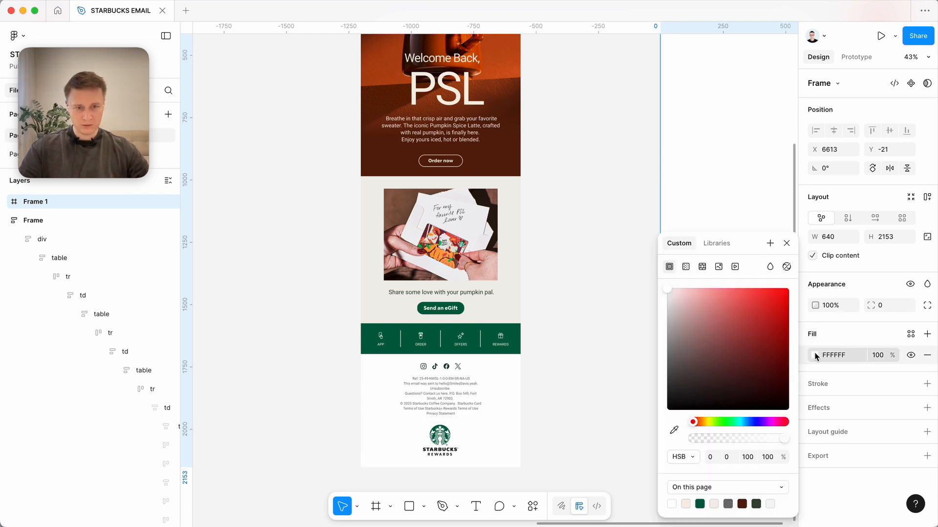
pyautogui.click(674, 430)
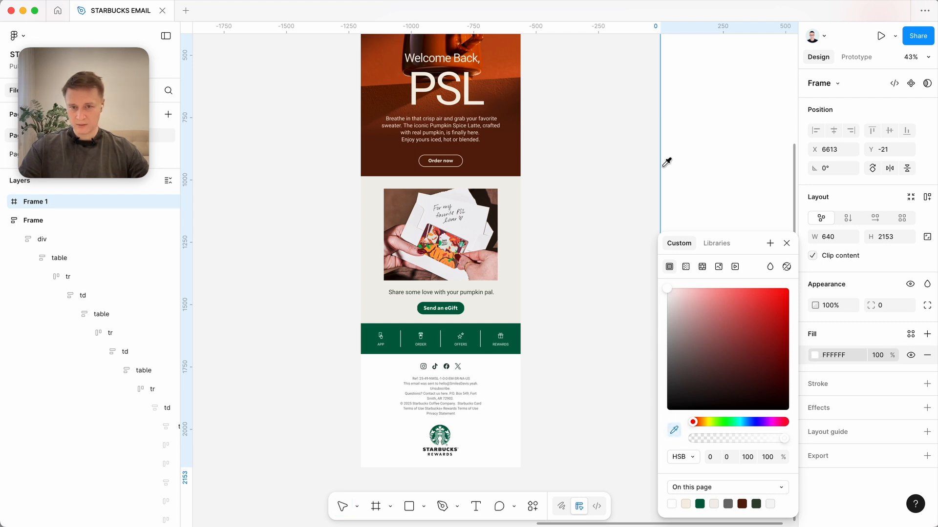
pyautogui.click(520, 203)
pyautogui.click(522, 205)
# Shift the beige frame slightly closer to the email and set its corner radius to 40.
pyautogui.hscroll(3, 542, 207)
pyautogui.scroll(2, 557, 209)
pyautogui.click(573, 210)
pyautogui.scroll(-3, 574, 210)
pyautogui.moveTo(583, 206); pyautogui.dragTo(581, 207)
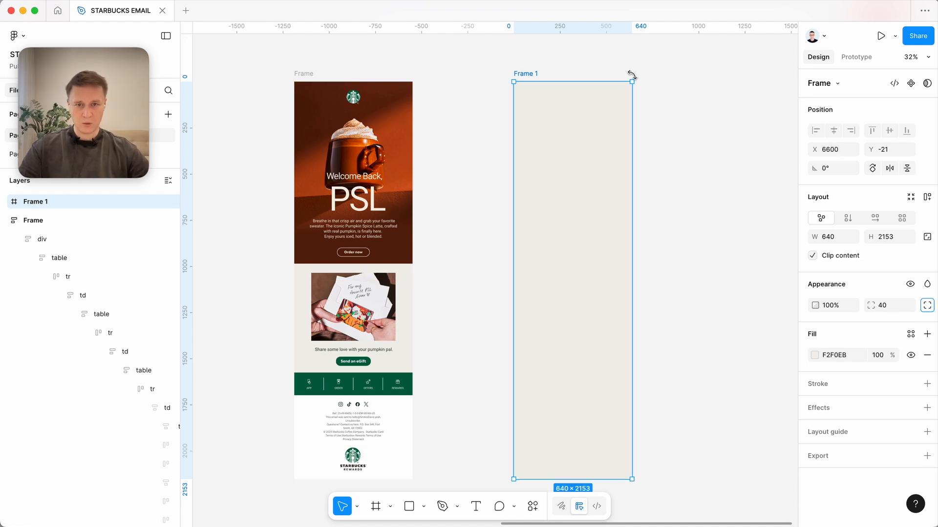
pyautogui.scroll(3, 575, 88)
pyautogui.scroll(-5, 576, 89)
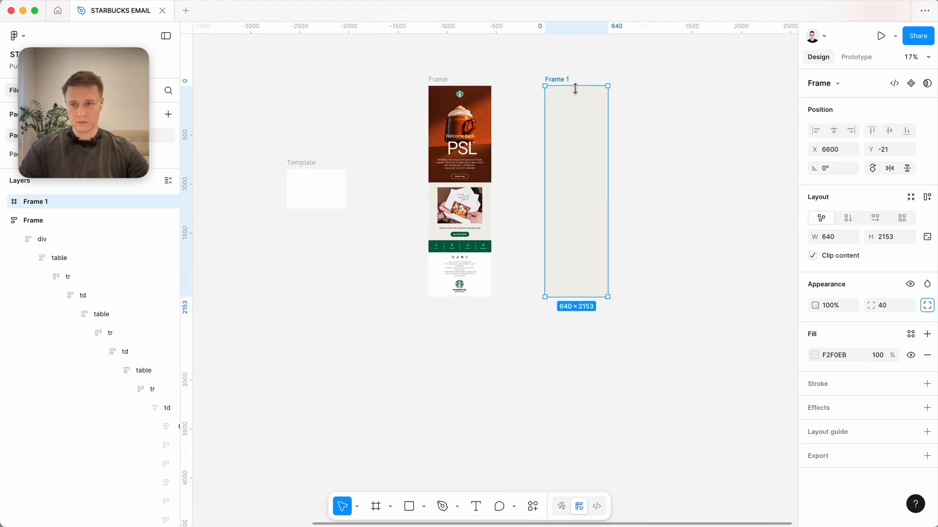
pyautogui.click(674, 132)
pyautogui.scroll(3, 604, 144)
pyautogui.click(604, 146)
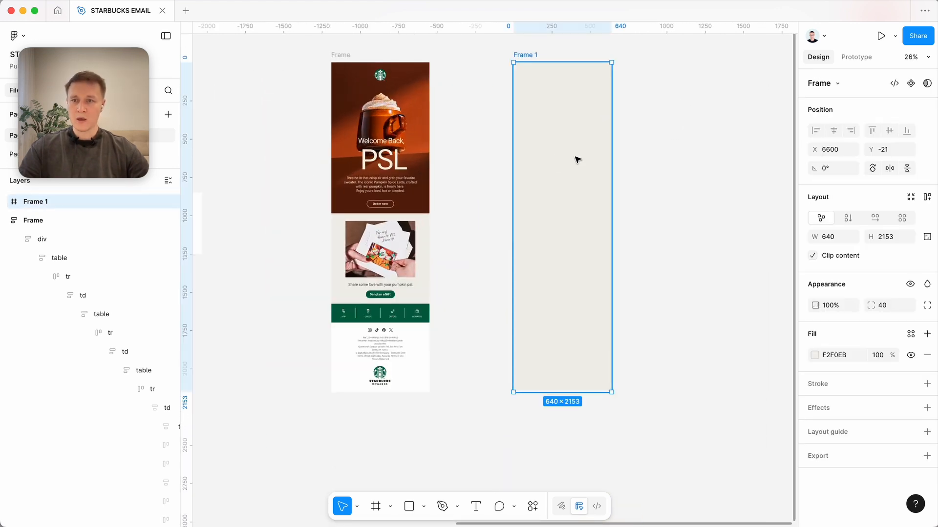
# Move the beige frame farther from the email to make room, and draw a frame about 475 × 952 between them.
pyautogui.scroll(2, 577, 160)
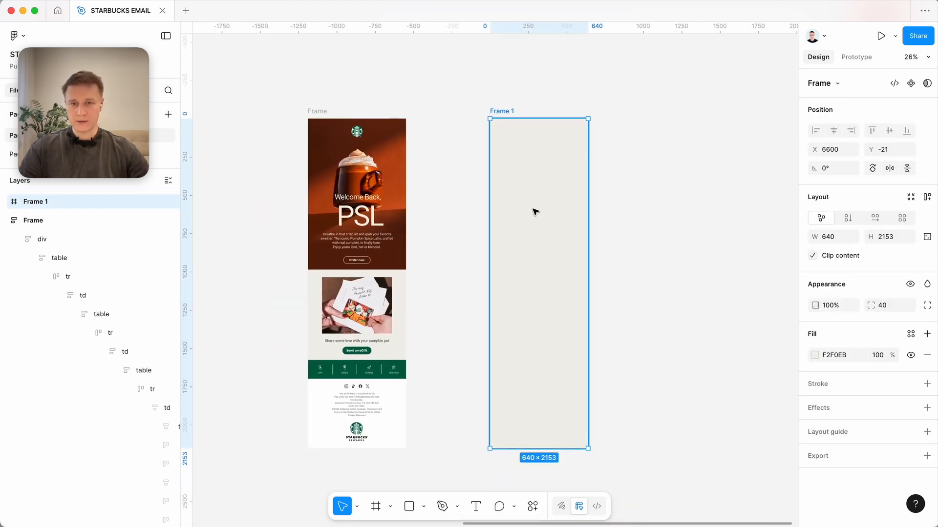
pyautogui.moveTo(536, 212); pyautogui.dragTo(643, 210)
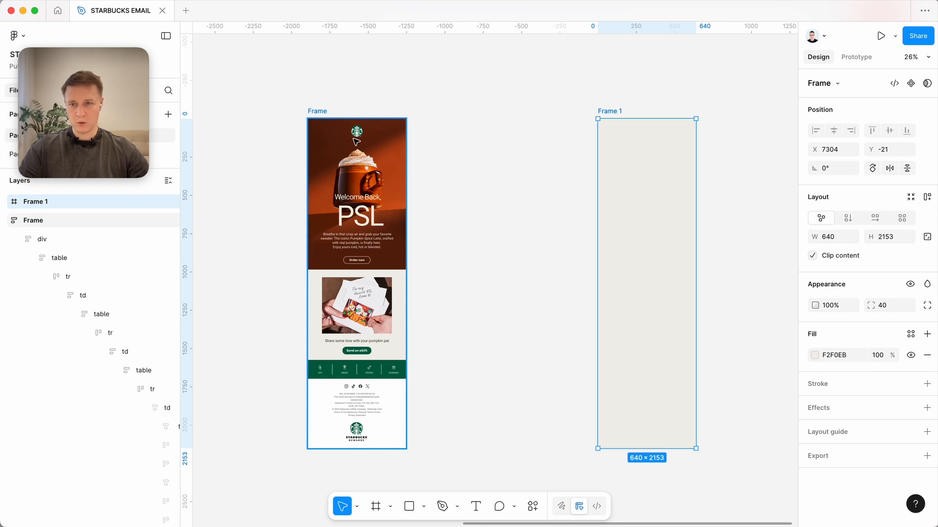
pyautogui.scroll(3, 322, 200)
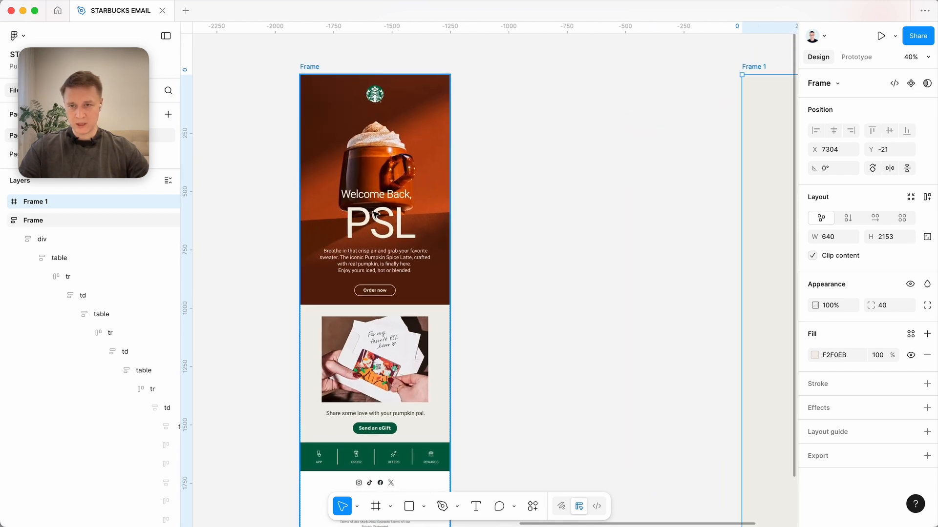
pyautogui.click(559, 93)
pyautogui.press('f')
pyautogui.moveTo(509, 70); pyautogui.dragTo(622, 292)
pyautogui.hscroll(3, 593, 259)
pyautogui.scroll(1, 592, 259)
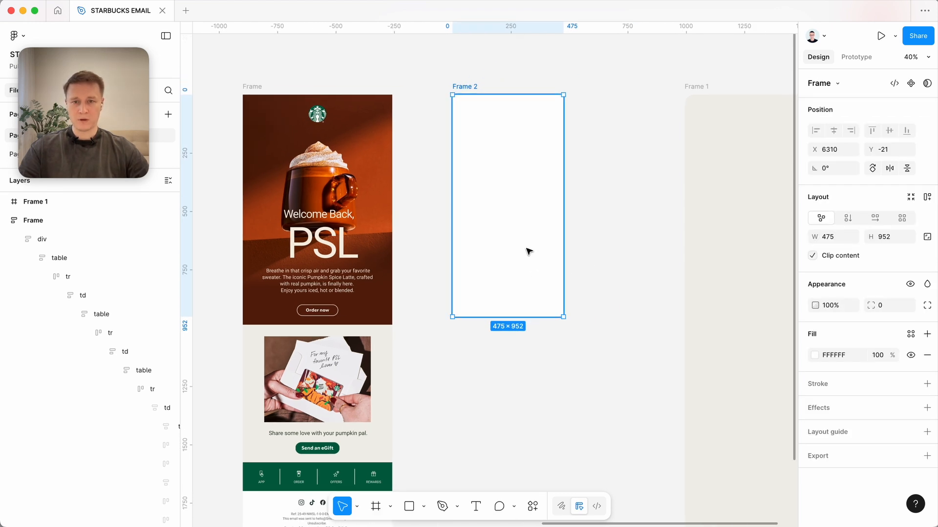
# Fill the new frame with the dark brown sampled from the email's hero section and place it inside the beige frame.
pyautogui.press('i')
pyautogui.click(385, 257)
pyautogui.moveTo(487, 249); pyautogui.dragTo(721, 254)
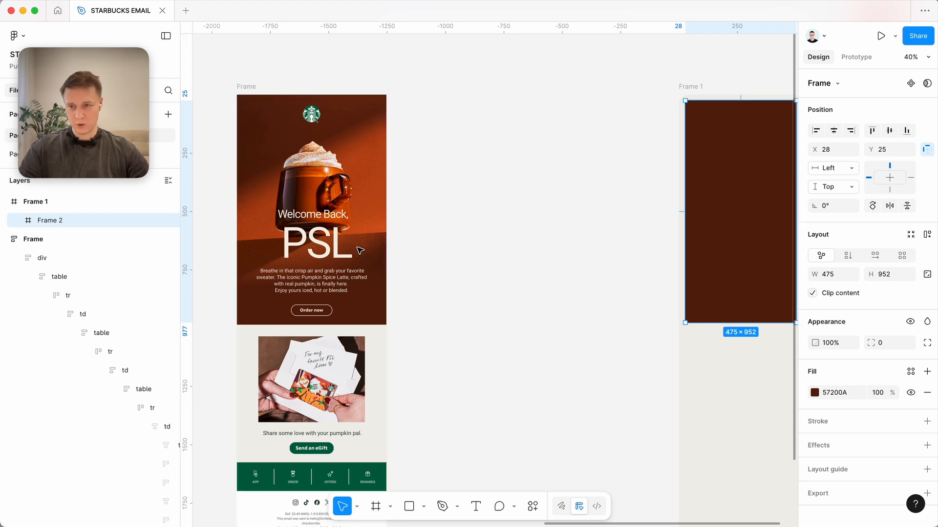
# Nudge the brown frame to X 20 and Y 20 inside the beige frame.
pyautogui.hscroll(3, 349, 249)
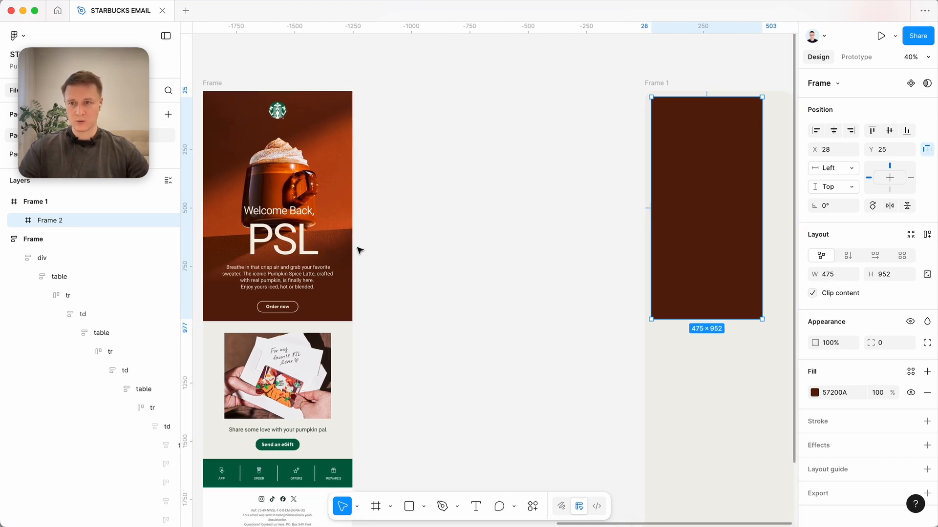
pyautogui.hscroll(5, 360, 250)
pyautogui.press('alt')
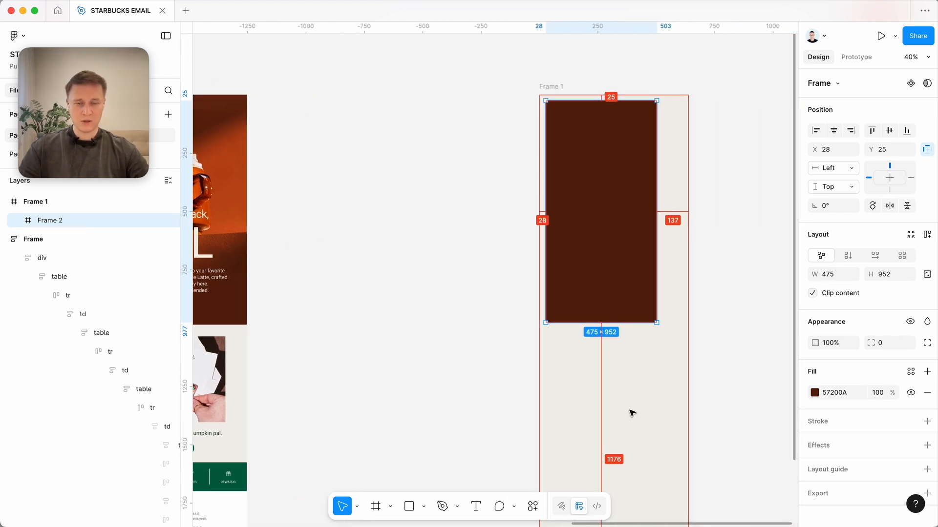
pyautogui.press('Up')
pyautogui.press('Up')
pyautogui.press('Up')
pyautogui.press('Up')
pyautogui.press('Up')
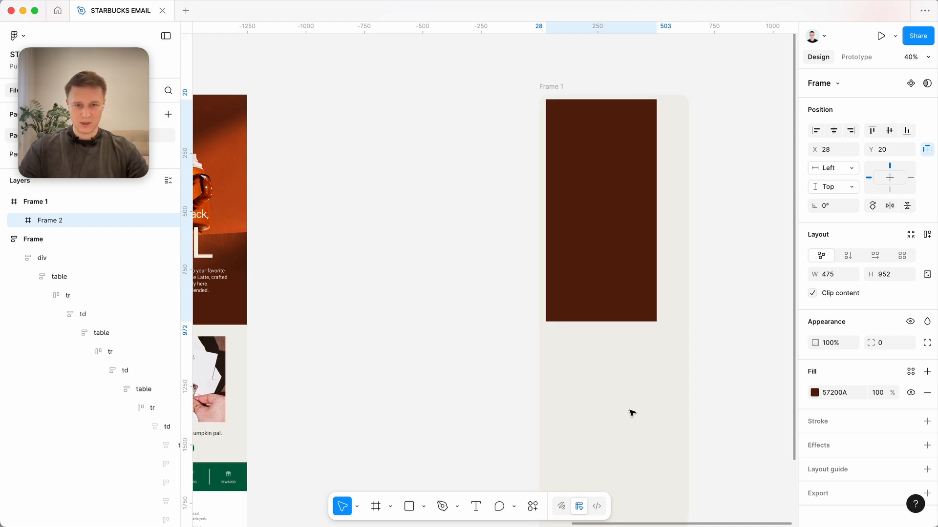
pyautogui.press('Left')
pyautogui.press('Left')
pyautogui.press('Left')
pyautogui.press('Left')
pyautogui.press('Left')
pyautogui.press('Left')
pyautogui.press('Left')
pyautogui.press('Left')
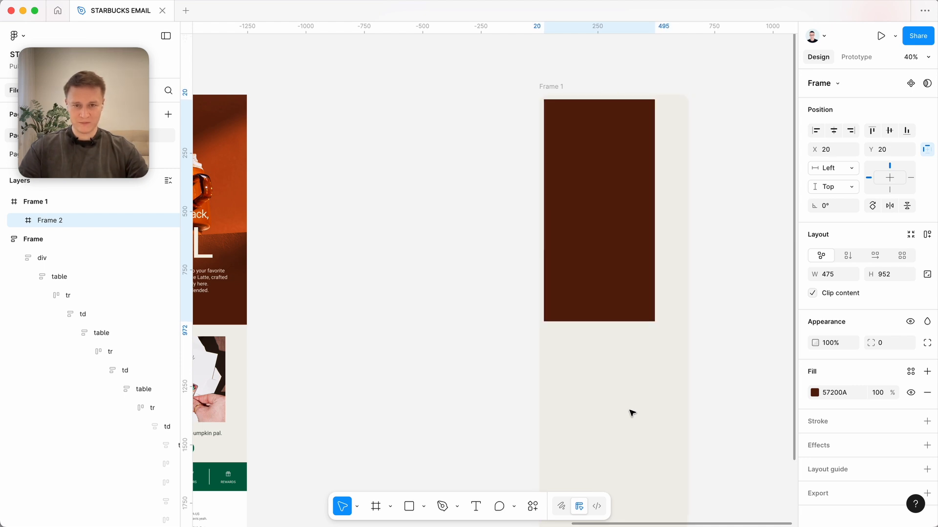
# Widen the brown frame to 600 inside the beige frame.
pyautogui.scroll(5, 632, 413)
pyautogui.hscroll(5, 640, 395)
pyautogui.scroll(4, 639, 396)
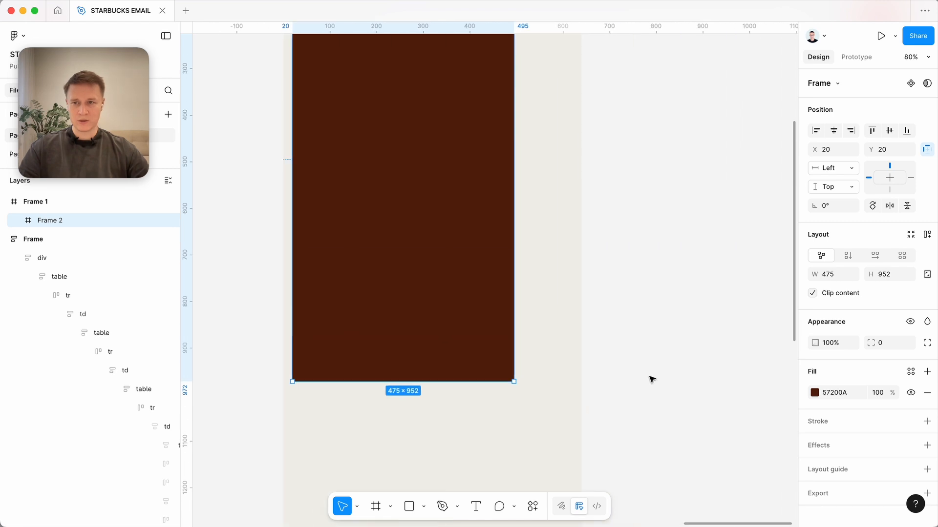
pyautogui.moveTo(531, 158); pyautogui.dragTo(571, 157)
pyautogui.scroll(7, 649, 299)
pyautogui.hscroll(-3, 649, 299)
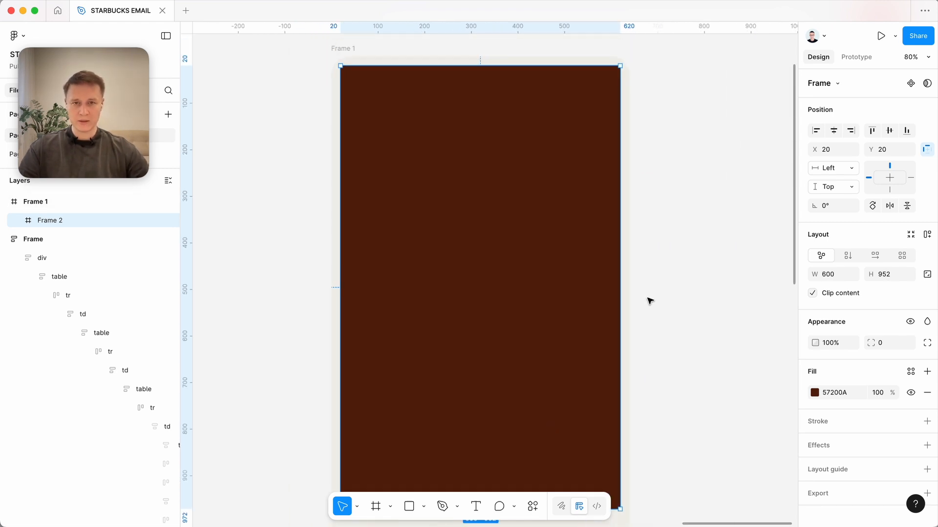
# Check the beige frame's corner radius and set the brown frame's corner radius to 20.
pyautogui.click(363, 95)
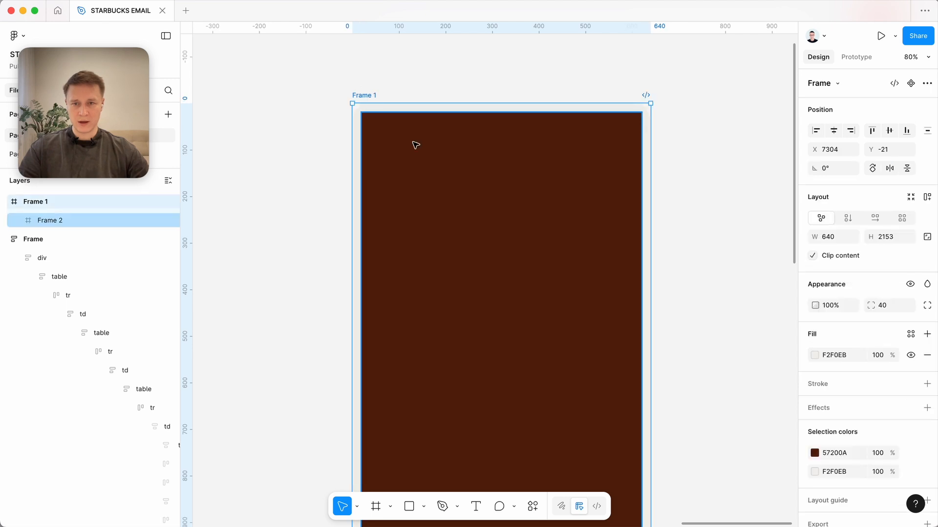
pyautogui.scroll(3, 415, 144)
pyautogui.click(432, 185)
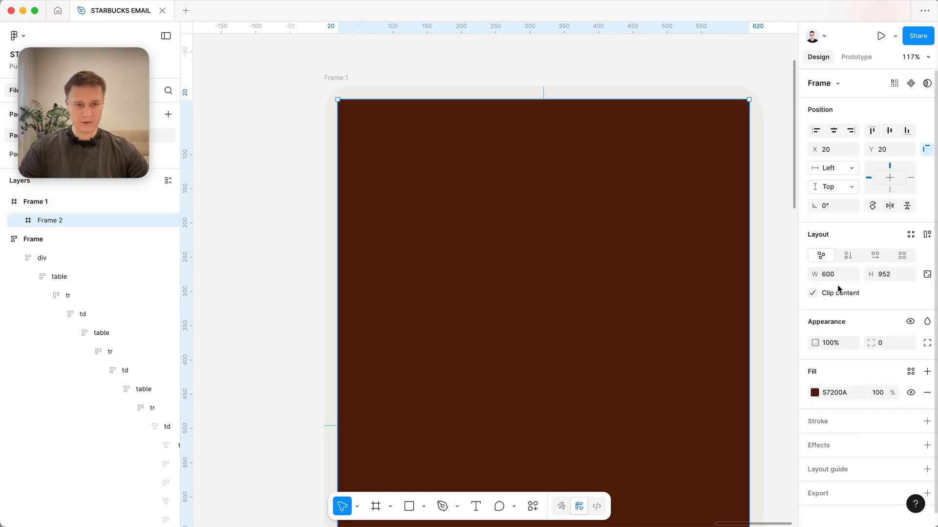
pyautogui.click(889, 344)
pyautogui.write('20')
pyautogui.press('Tab')
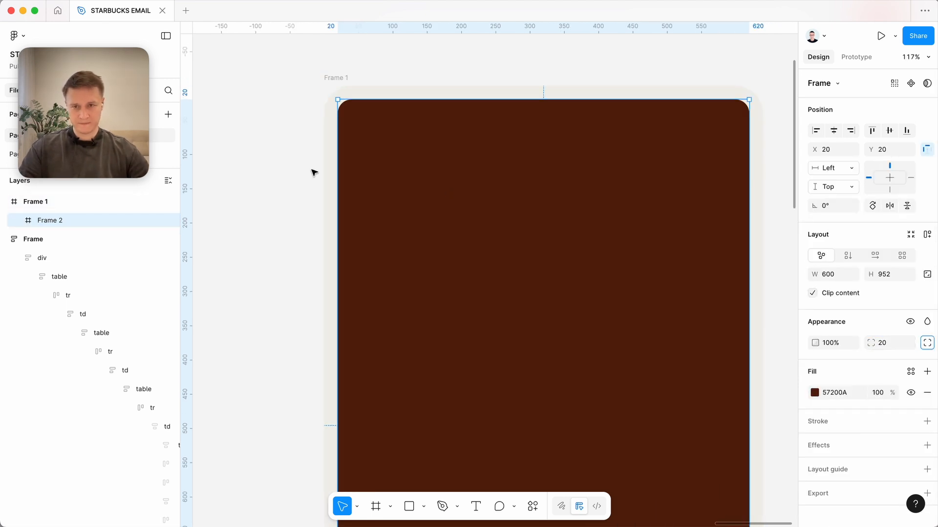
# Examine how the brown frame's rounded corners sit within the rounded corners of the beige frame.
pyautogui.scroll(3, 314, 173)
pyautogui.moveTo(276, 167); pyautogui.dragTo(317, 252)
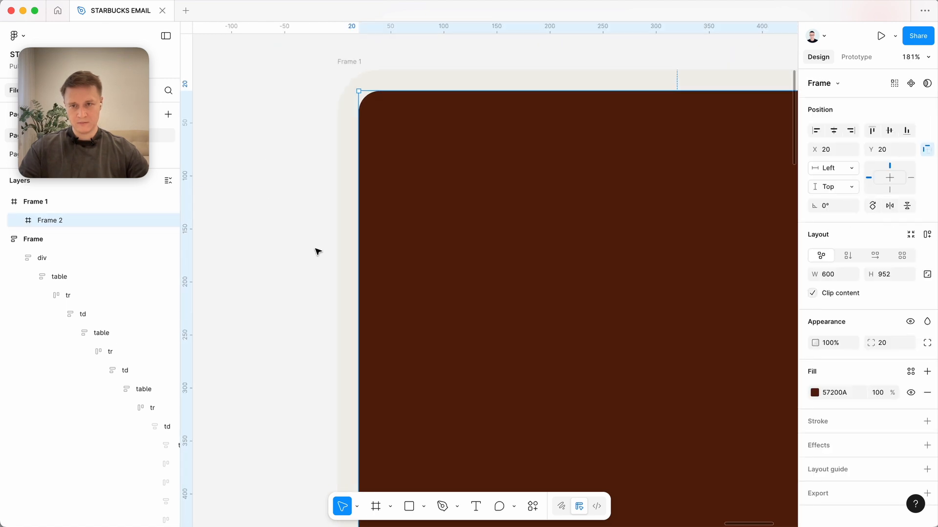
pyautogui.scroll(-3, 317, 251)
pyautogui.click(428, 121)
pyautogui.scroll(-5, 466, 169)
pyautogui.click(468, 170)
pyautogui.scroll(-3, 471, 179)
pyautogui.hscroll(-3, 471, 179)
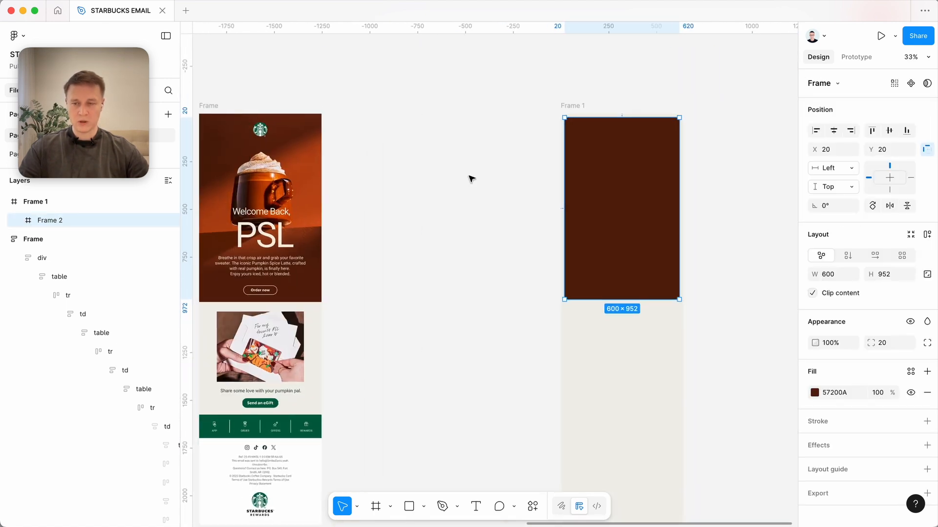
# Select the parent container of the imported email's whole hero section, the one that carries the background image fill.
pyautogui.keyDown('super'); pyautogui.click(302, 145); pyautogui.keyUp('super')
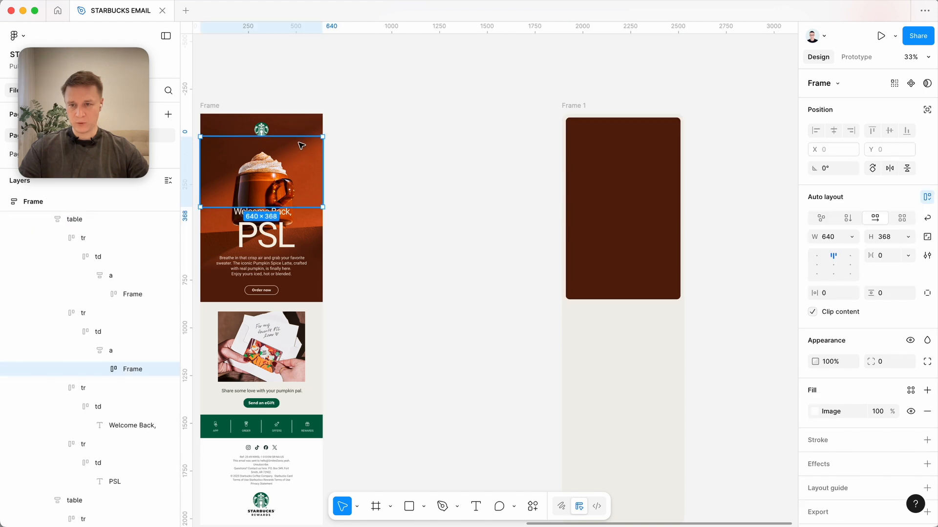
pyautogui.keyDown('super'); pyautogui.click(304, 266); pyautogui.keyUp('super')
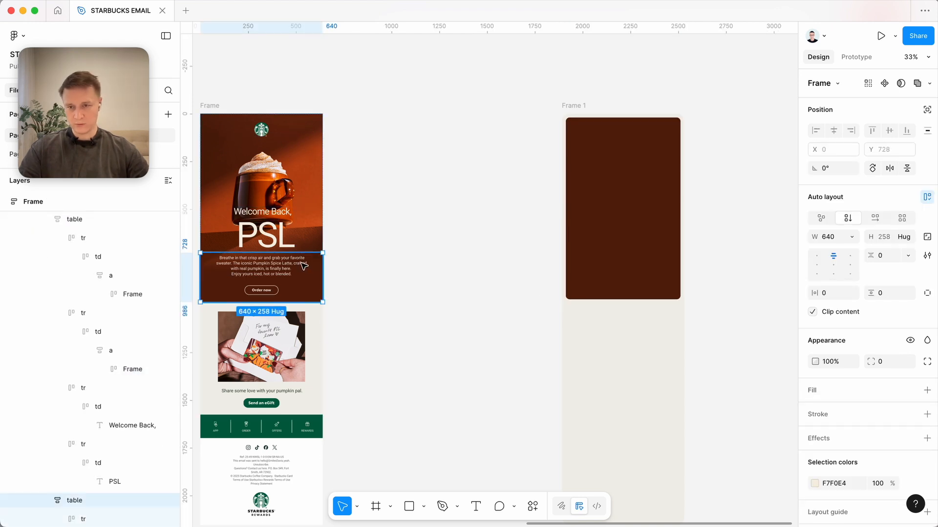
pyautogui.scroll(-3, 104, 439)
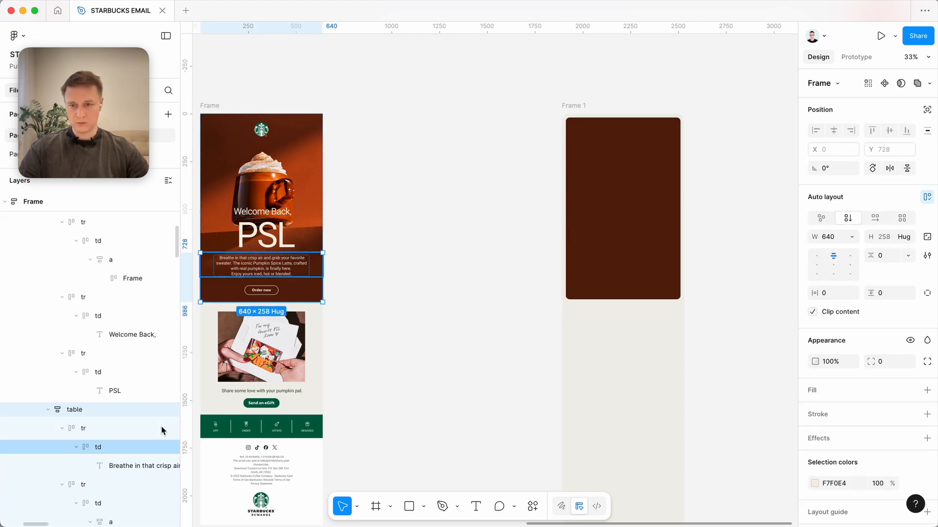
pyautogui.keyDown('super'); pyautogui.click(290, 211); pyautogui.keyUp('super')
pyautogui.hotkey('shift', 'Return')
pyautogui.hotkey('shift', 'Return')
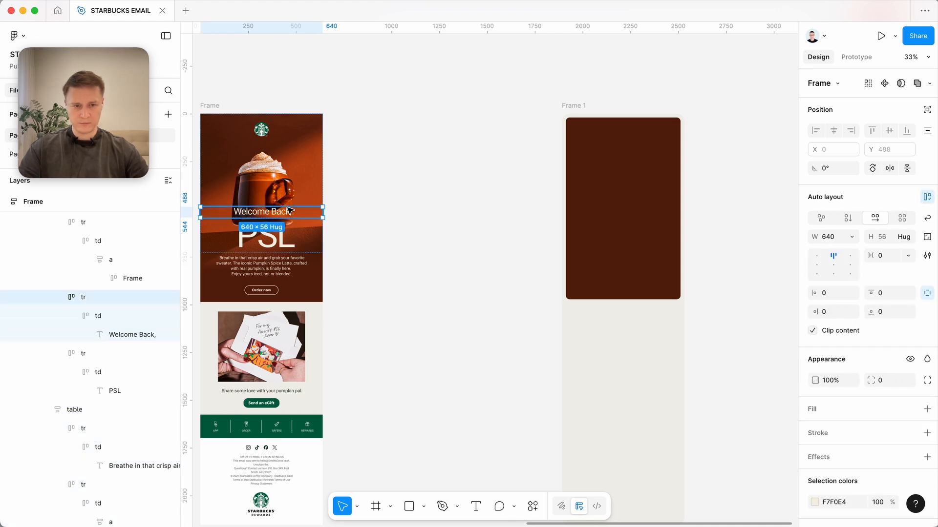
pyautogui.hotkey('shift', 'Return')
pyautogui.hotkey('shift', 'Return')
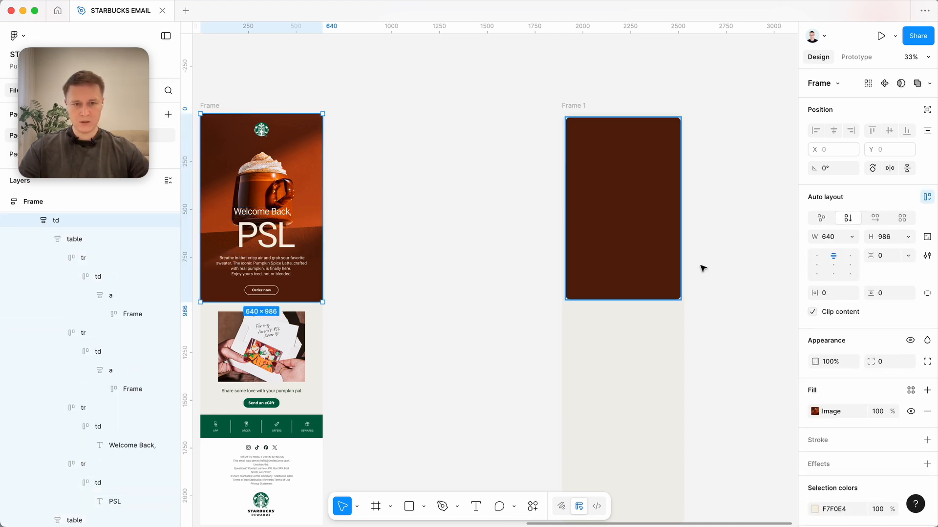
# Copy the mug image fill from the imported hero container and paste it onto the rounded brown frame.
pyautogui.click(804, 413)
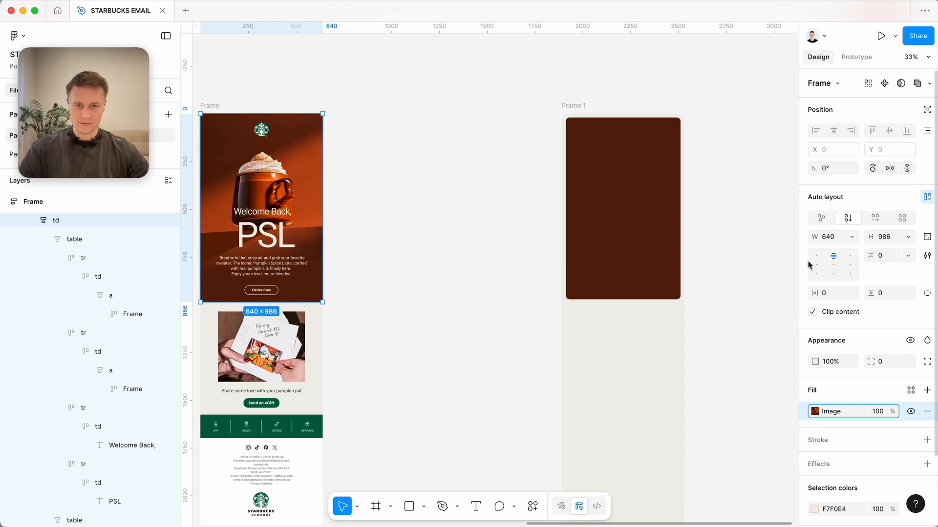
pyautogui.click(646, 213)
pyautogui.press('super+v')
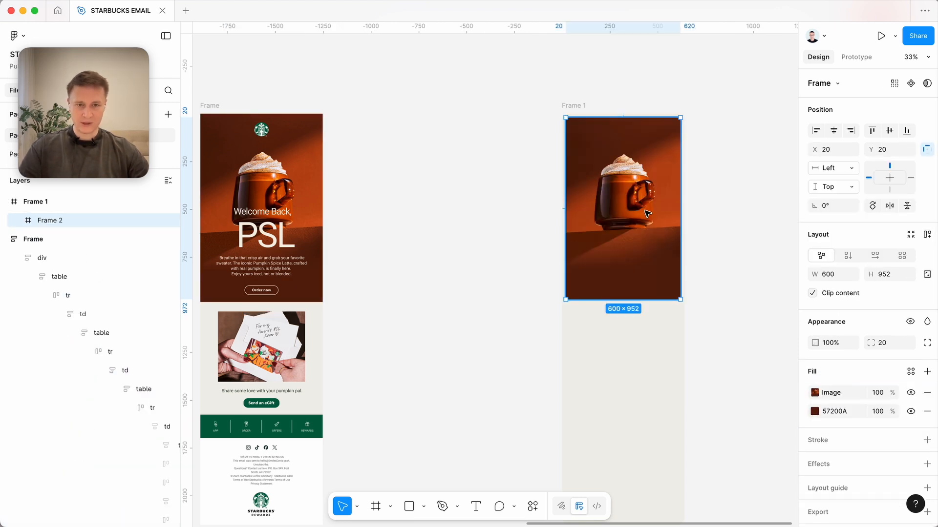
# Move the new beige frame closer to the imported email, to X 7145.
pyautogui.click(521, 212)
pyautogui.moveTo(579, 107); pyautogui.dragTo(548, 105)
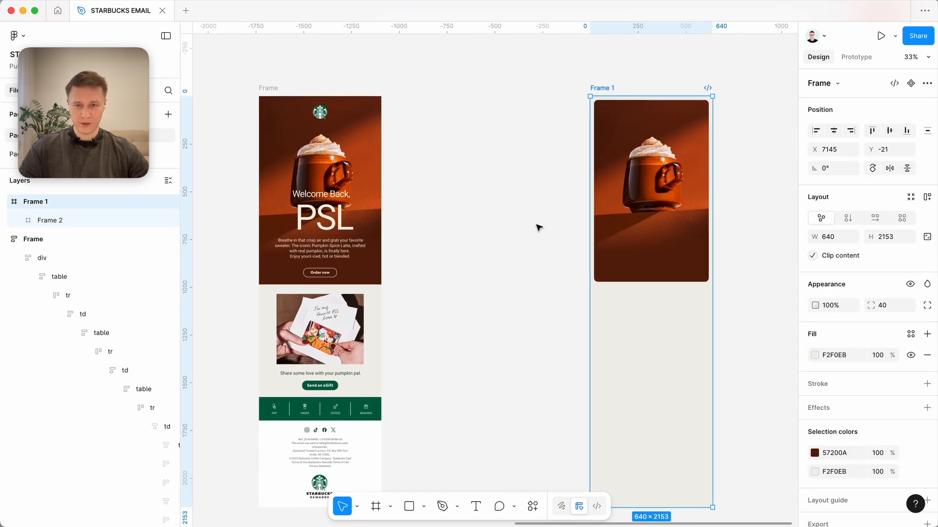
pyautogui.scroll(5, 638, 168)
pyautogui.scroll(-6, 531, 267)
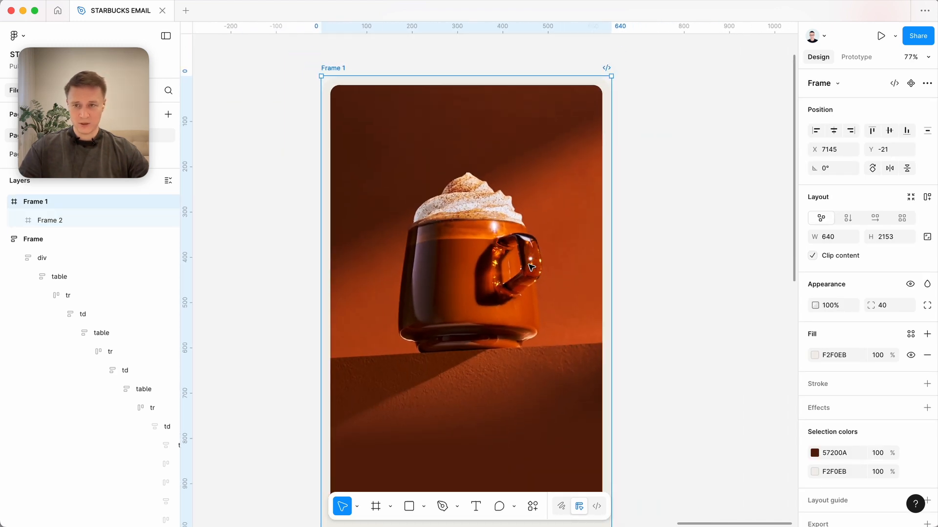
pyautogui.hscroll(-5, 531, 267)
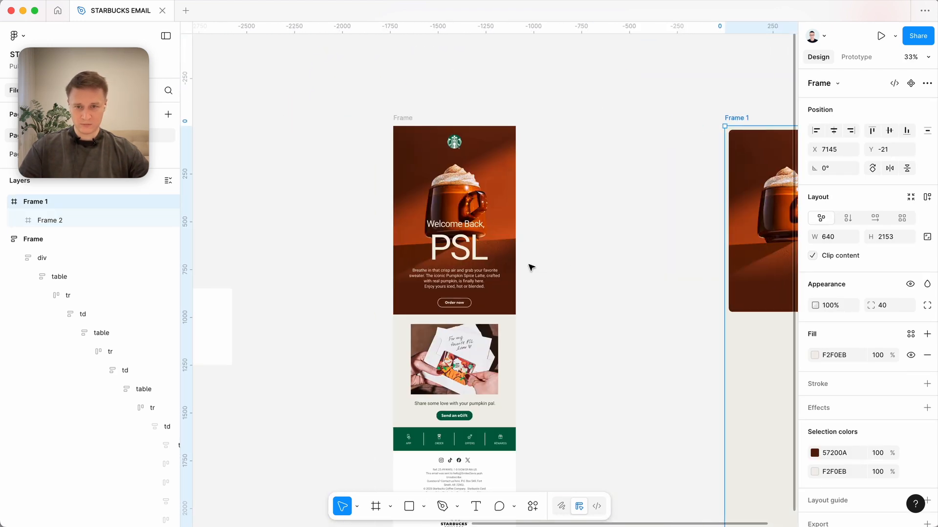
# Copy the imported email's Starbucks logo into the new hero above the mug, at Y 24, and centre it horizontally.
pyautogui.scroll(3, 531, 268)
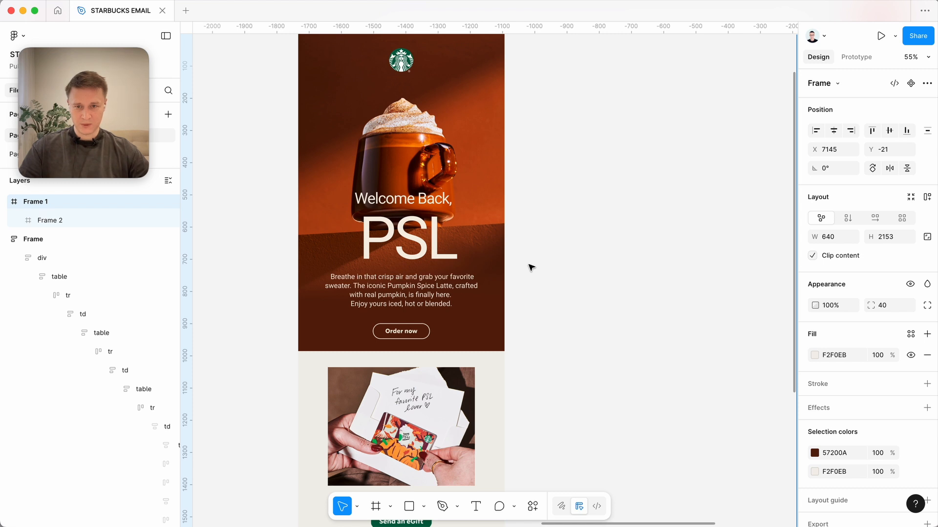
pyautogui.hscroll(5, 531, 267)
pyautogui.scroll(-1, 532, 267)
pyautogui.hscroll(-2, 532, 268)
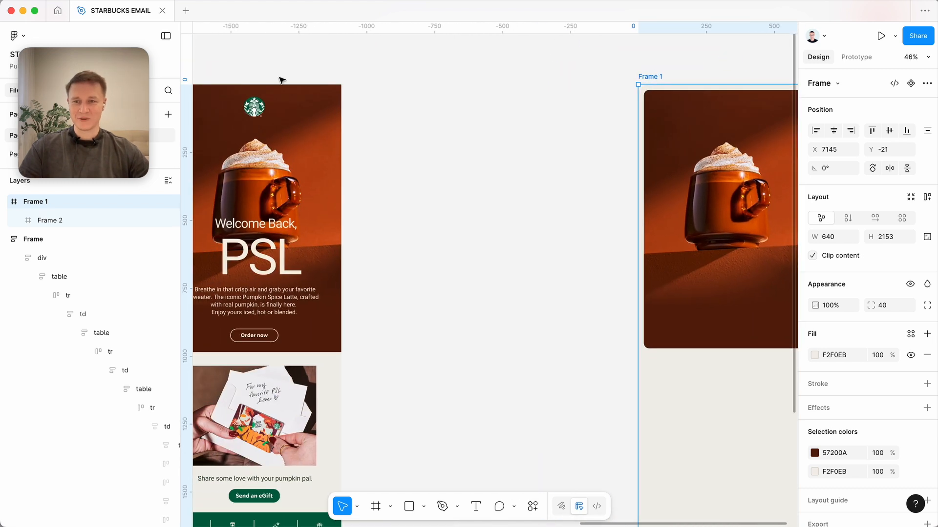
pyautogui.click(254, 107)
pyautogui.moveTo(254, 107); pyautogui.dragTo(725, 109)
pyautogui.click(834, 131)
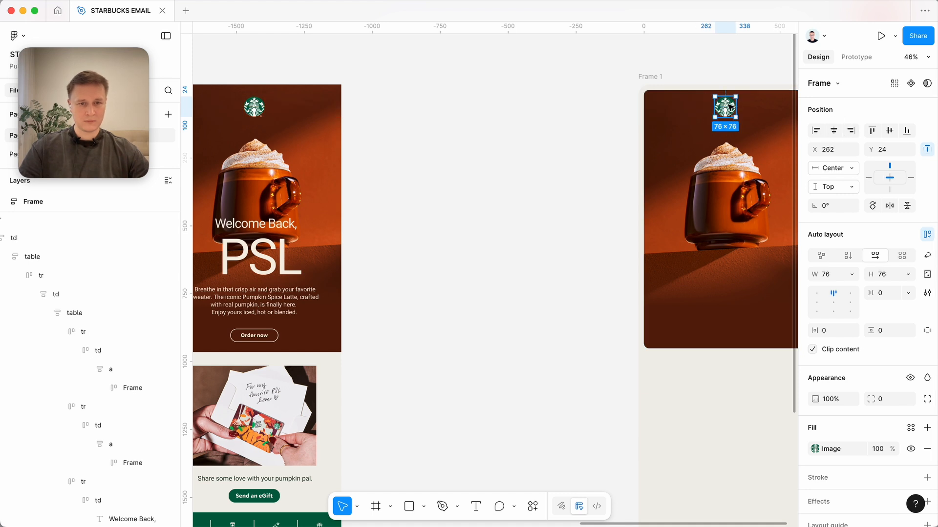
pyautogui.click(517, 255)
# Copy the imported "Welcome Back," text into the new hero, just below the mug.
pyautogui.scroll(-2, 516, 256)
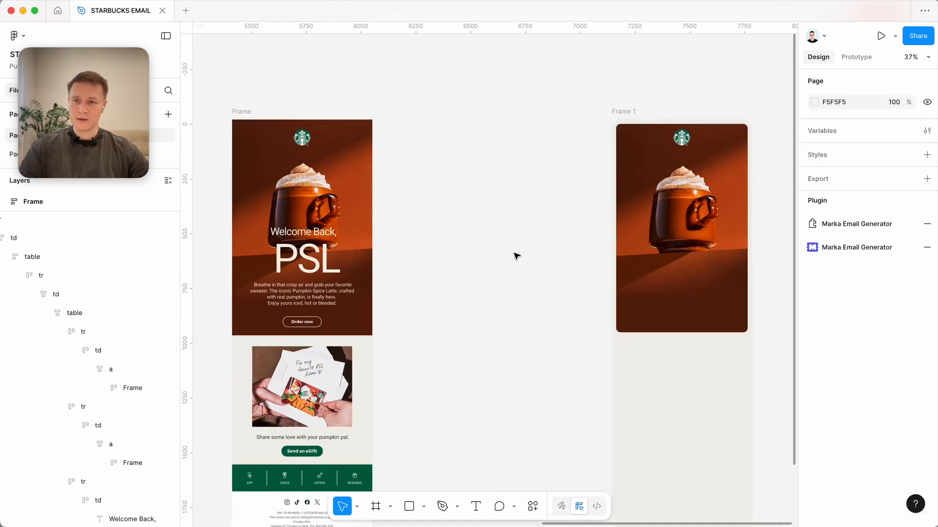
pyautogui.click(305, 233)
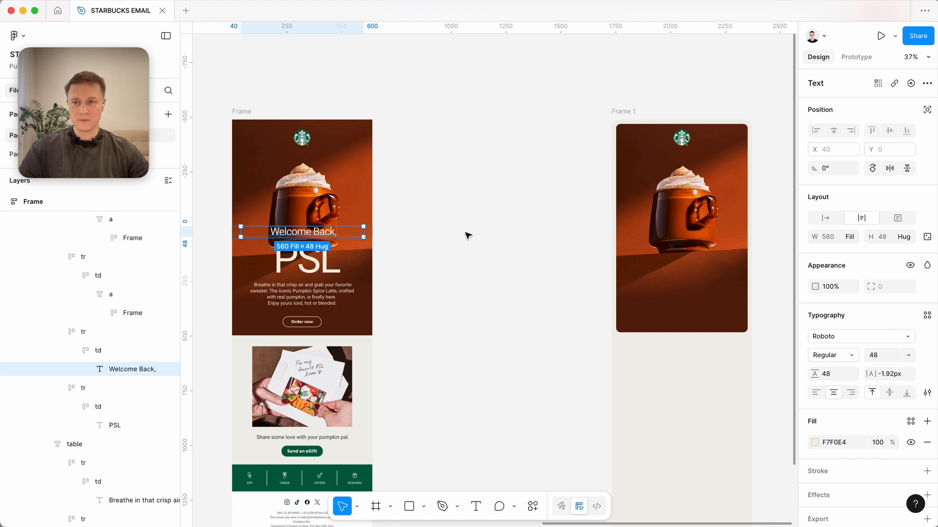
pyautogui.click(524, 227)
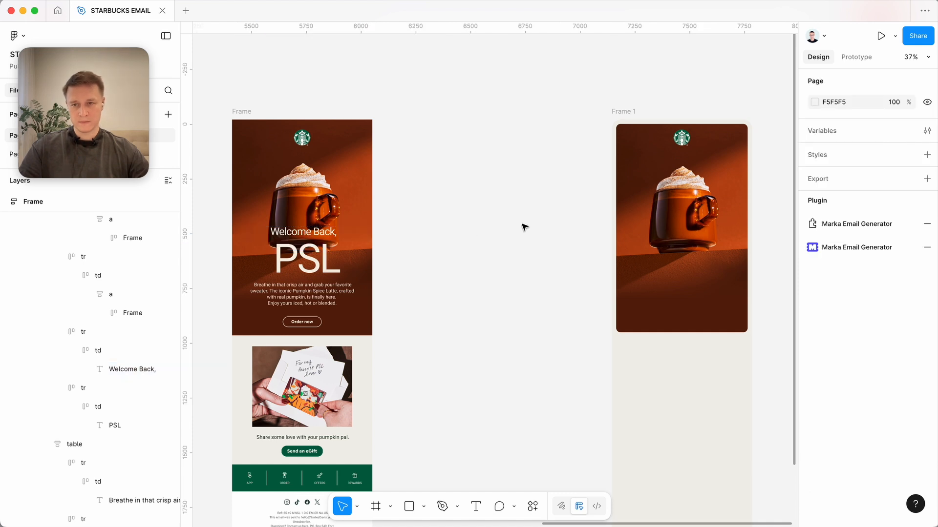
pyautogui.click(293, 232)
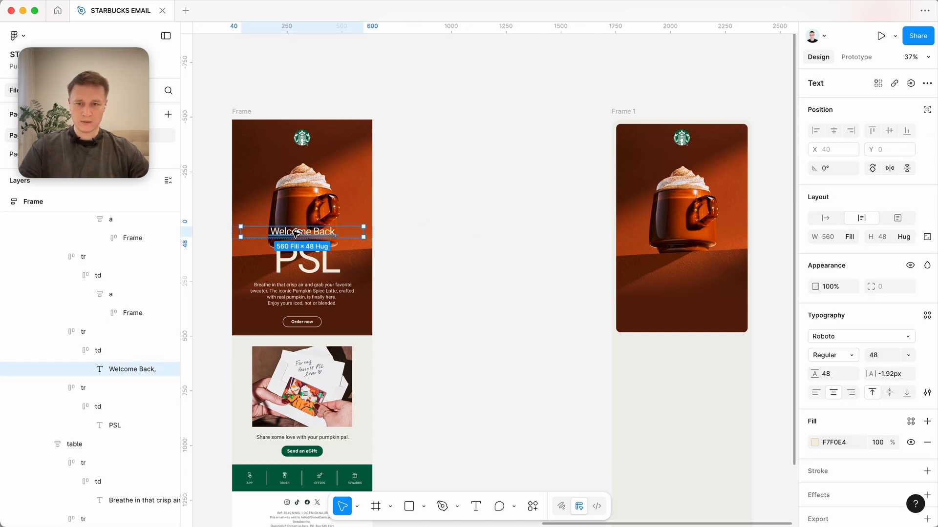
pyautogui.moveTo(295, 233); pyautogui.dragTo(673, 266)
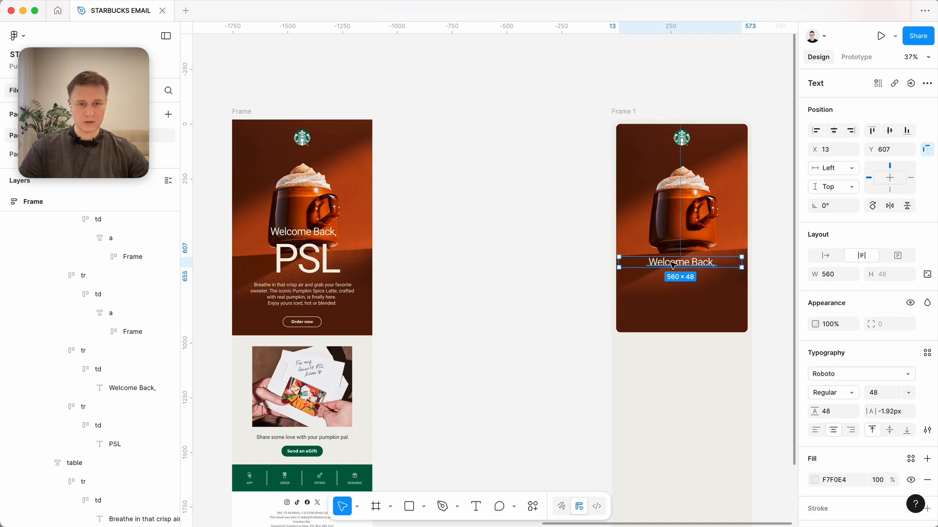
# Lower the copied "Welcome Back," text to Y 629 and align it to the hero's horizontal centre.
pyautogui.scroll(3, 672, 266)
pyautogui.hscroll(2, 672, 265)
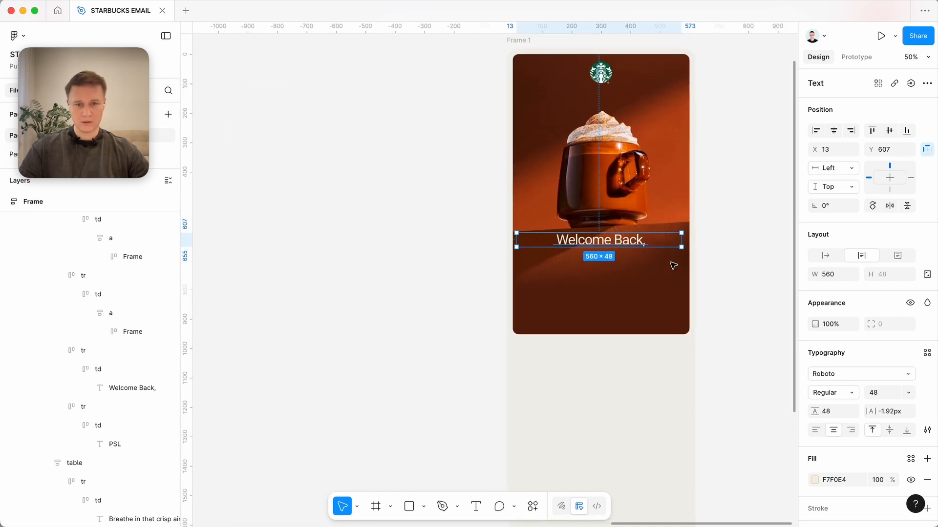
pyautogui.moveTo(628, 244)
pyautogui.mouseDown()
pyautogui.moveTo(637, 242)
pyautogui.moveTo(618, 252)
pyautogui.mouseUp()
pyautogui.click(834, 131)
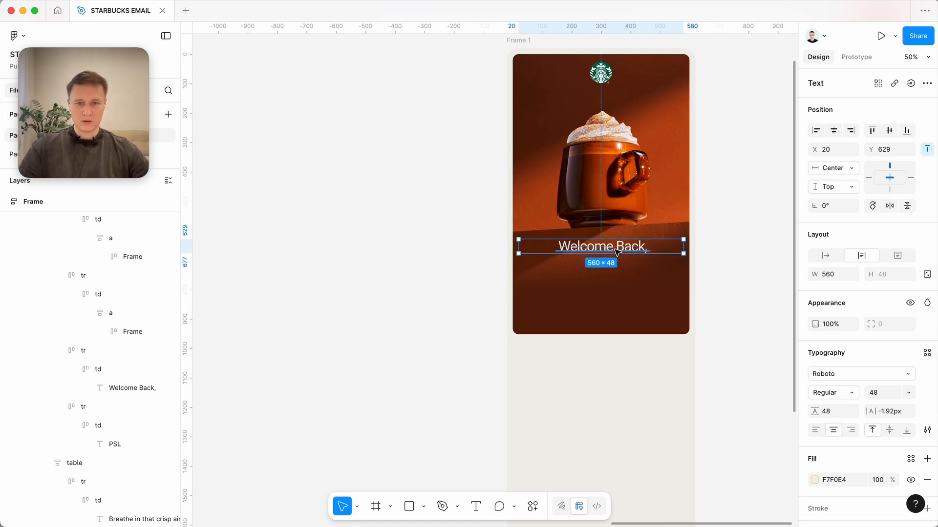
pyautogui.click(738, 243)
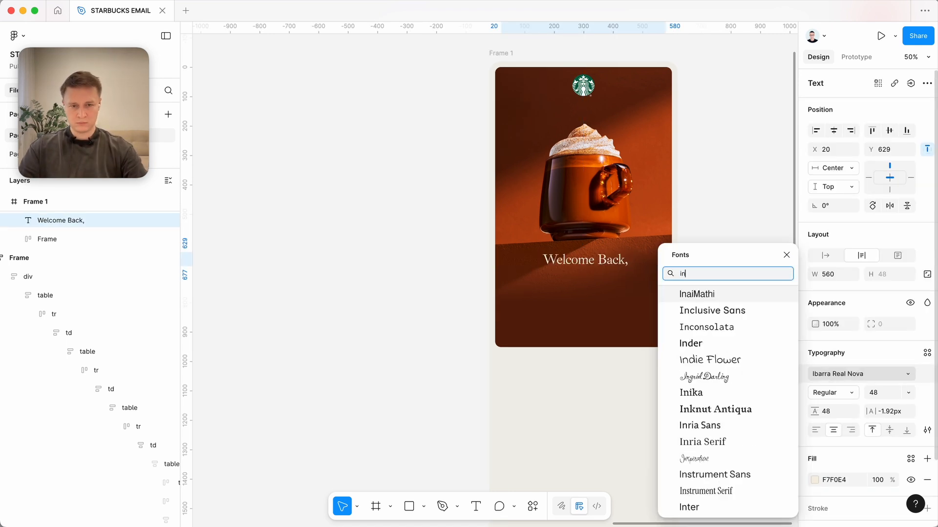
# Change the "Welcome Back," text's font to Instrument Serif.
pyautogui.write('st')
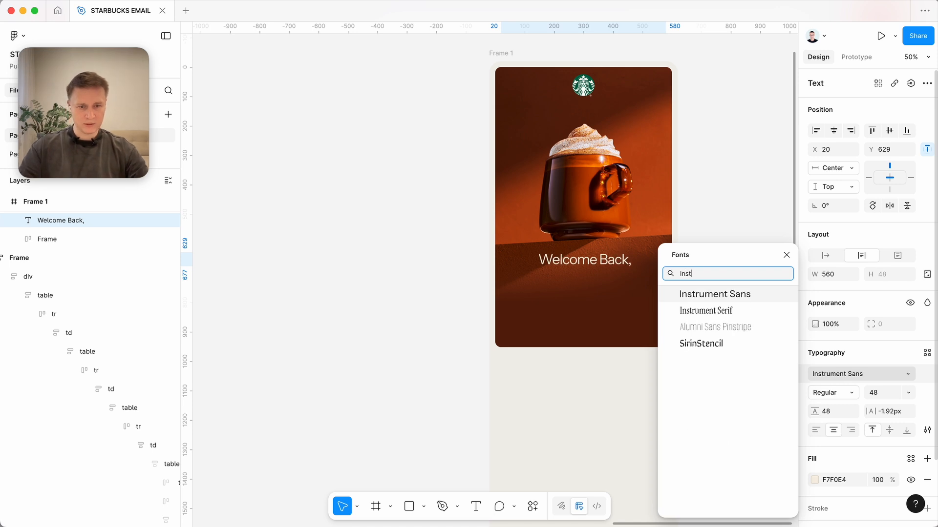
pyautogui.press('Down')
pyautogui.press('Return')
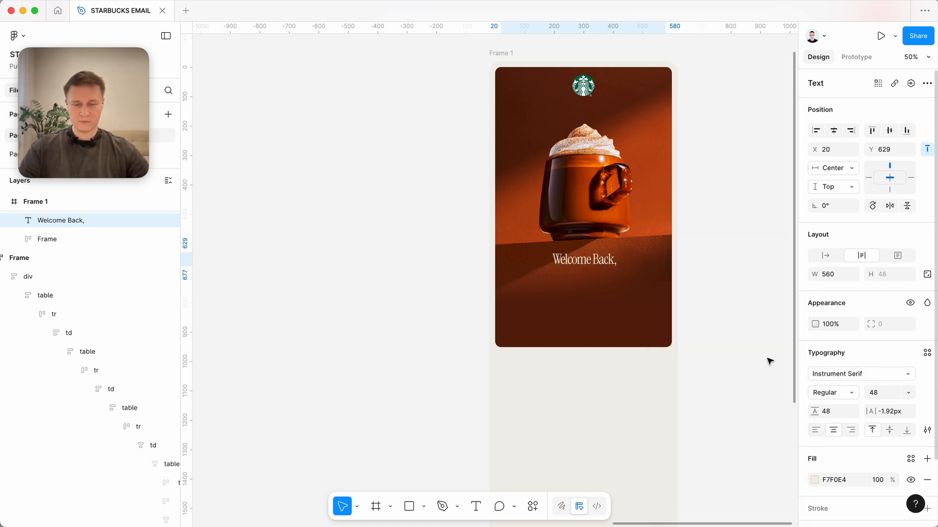
# Increase the "Welcome Back," text's font size to 57.
pyautogui.keyDown('ctrl'); pyautogui.scroll(5, 698, 341); pyautogui.keyUp('ctrl')
pyautogui.press('super+shift+period')
pyautogui.press('super+shift+period')
pyautogui.press('super+shift+period')
pyautogui.press('super+shift+period')
pyautogui.press('super+shift+period')
pyautogui.press('super+shift+period')
pyautogui.press('super+shift+period')
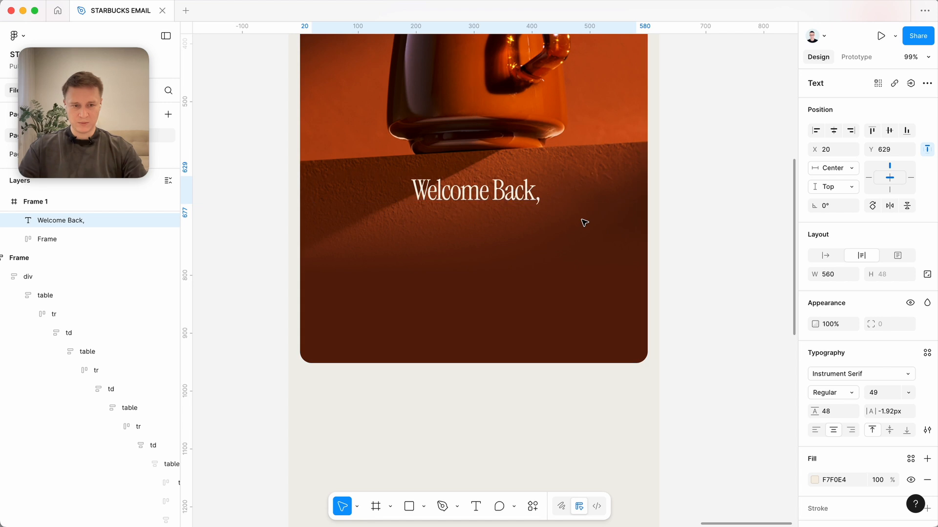
pyautogui.press('super+shift+period')
pyautogui.press('super+shift+period')
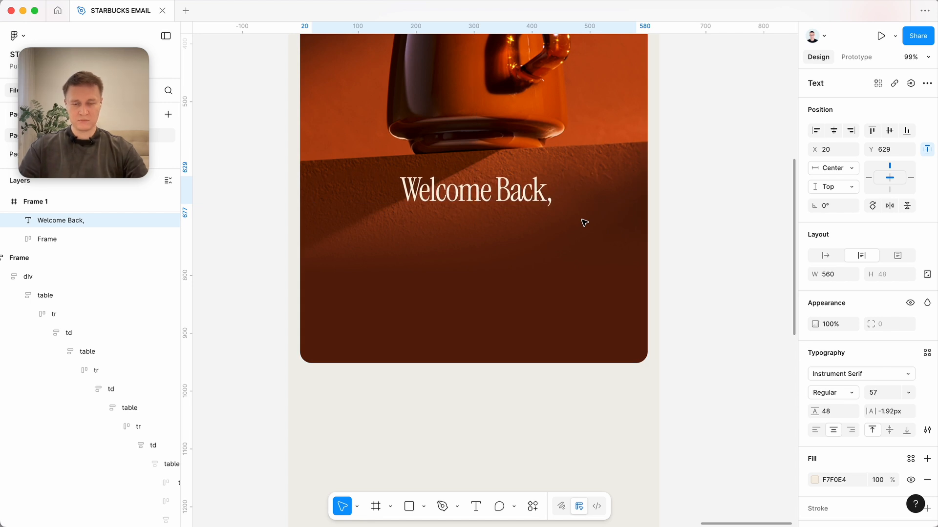
# Move the "Welcome Back," text up to Y 609, keeping it centred beneath the mug.
pyautogui.hotkey('shift', 'Up')
pyautogui.hotkey('shift', 'Up')
pyautogui.hotkey('shift', 'Up')
pyautogui.hotkey('shift', 'Down')
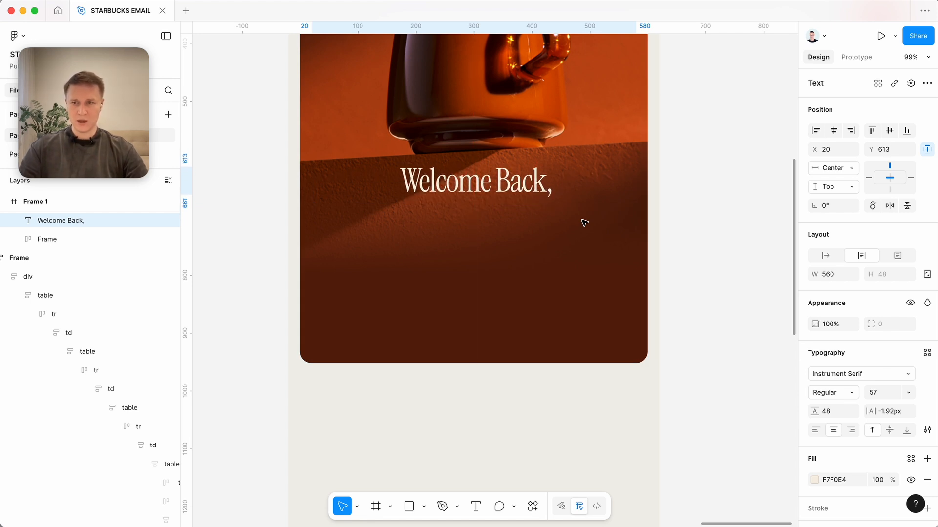
pyautogui.keyDown('ctrl'); pyautogui.scroll(-3, 584, 222); pyautogui.keyUp('ctrl')
pyautogui.scroll(-2, 585, 222)
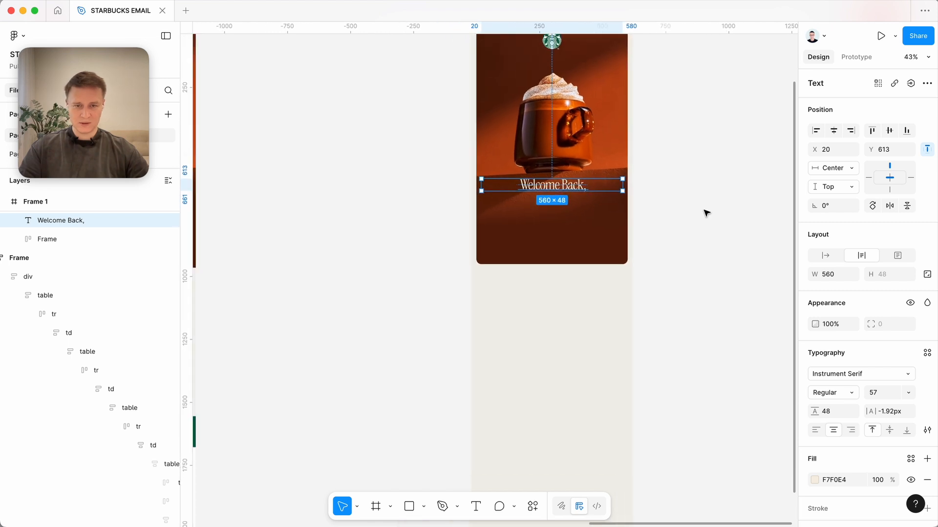
pyautogui.click(705, 213)
pyautogui.scroll(2, 706, 213)
pyautogui.hscroll(-2, 706, 213)
pyautogui.keyDown('ctrl'); pyautogui.scroll(-2, 706, 213); pyautogui.keyUp('ctrl')
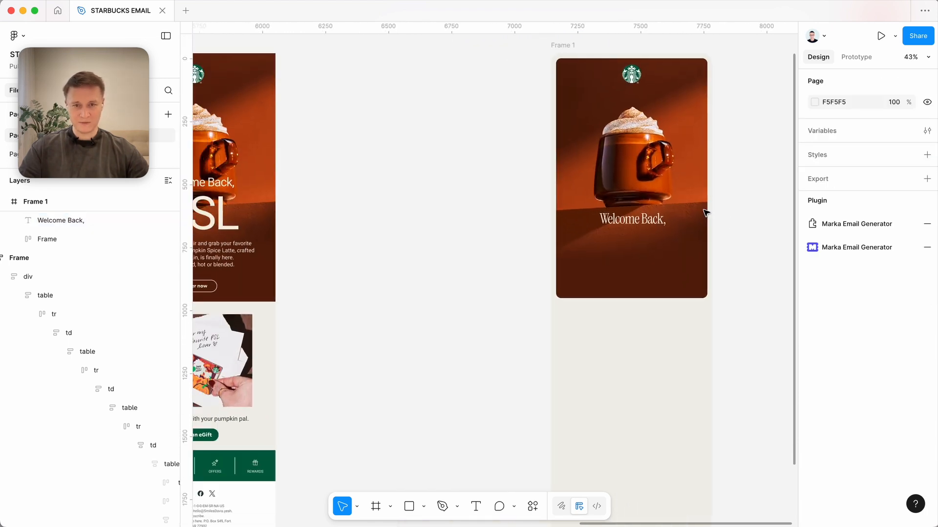
pyautogui.click(650, 221)
pyautogui.moveTo(649, 221); pyautogui.dragTo(649, 220)
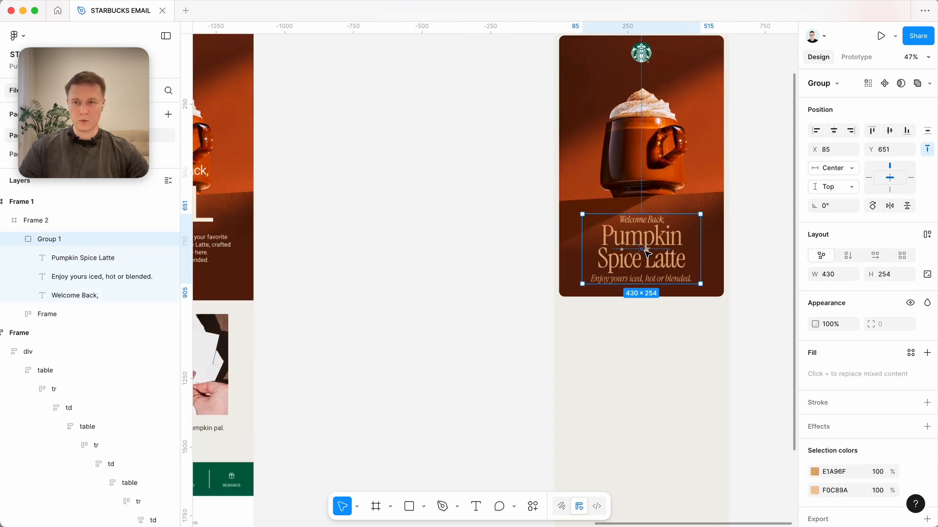
# Move the group of three hero texts up to Y 619.
pyautogui.keyDown('ctrl'); pyautogui.scroll(5, 635, 251); pyautogui.keyUp('ctrl')
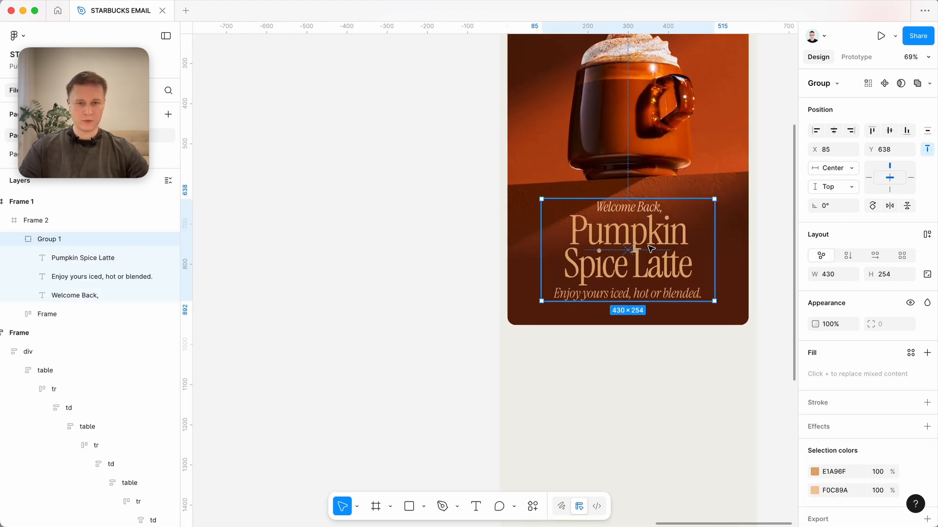
pyautogui.moveTo(664, 245); pyautogui.dragTo(661, 236)
# Compare the imported hero's heading and body copy with the new Pumpkin Spice Latte text group.
pyautogui.scroll(3, 598, 322)
pyautogui.keyDown('ctrl'); pyautogui.scroll(-3, 598, 320); pyautogui.keyUp('ctrl')
pyautogui.hscroll(-8, 567, 325)
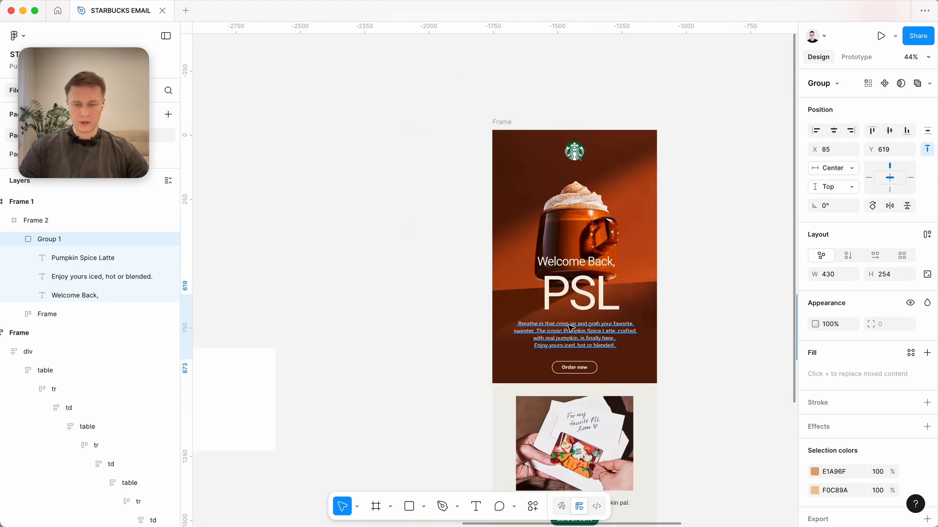
pyautogui.keyDown('ctrl'); pyautogui.scroll(10, 570, 327); pyautogui.keyUp('ctrl')
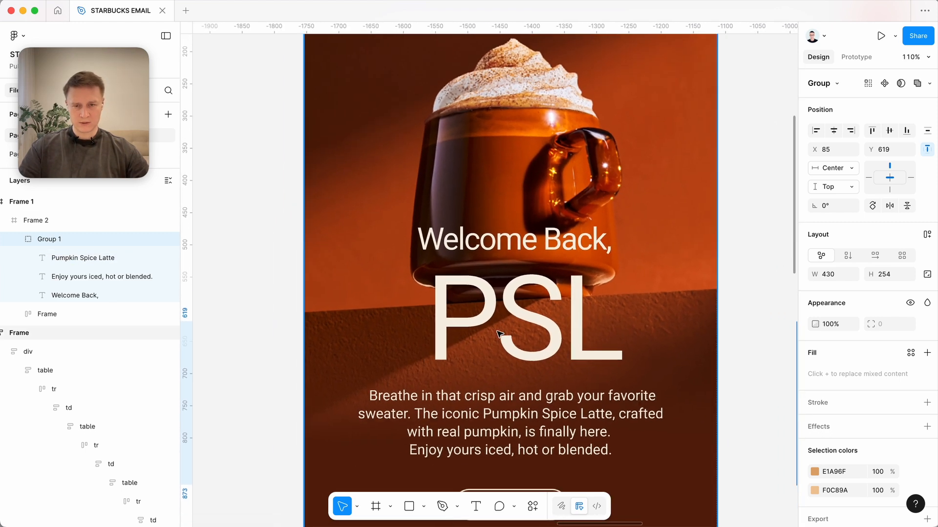
pyautogui.keyDown('ctrl'); pyautogui.scroll(-5, 498, 334); pyautogui.keyUp('ctrl')
pyautogui.hscroll(10, 561, 339)
pyautogui.keyDown('ctrl'); pyautogui.scroll(-3, 610, 303); pyautogui.keyUp('ctrl')
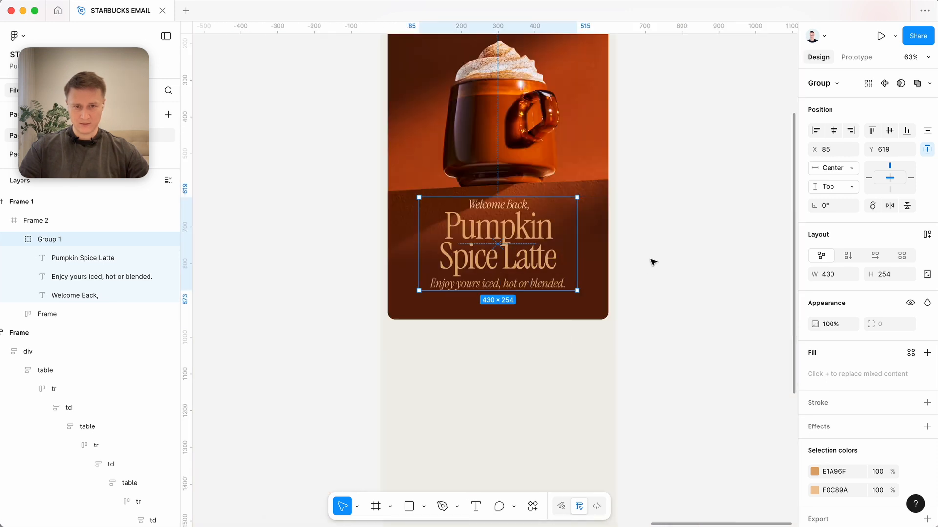
# Nudge the hero text group slightly up and extend the hero frame's bottom edge a little downward.
pyautogui.keyDown('ctrl'); pyautogui.scroll(5, 652, 262); pyautogui.keyUp('ctrl')
pyautogui.hscroll(-5, 571, 268)
pyautogui.moveTo(495, 281); pyautogui.dragTo(496, 277)
pyautogui.keyDown('ctrl'); pyautogui.scroll(-4, 495, 276); pyautogui.keyUp('ctrl')
pyautogui.click(517, 354)
pyautogui.moveTo(517, 356); pyautogui.dragTo(516, 369)
pyautogui.click(697, 305)
pyautogui.keyDown('ctrl'); pyautogui.scroll(-3, 697, 305); pyautogui.keyUp('ctrl')
pyautogui.hscroll(-4, 697, 306)
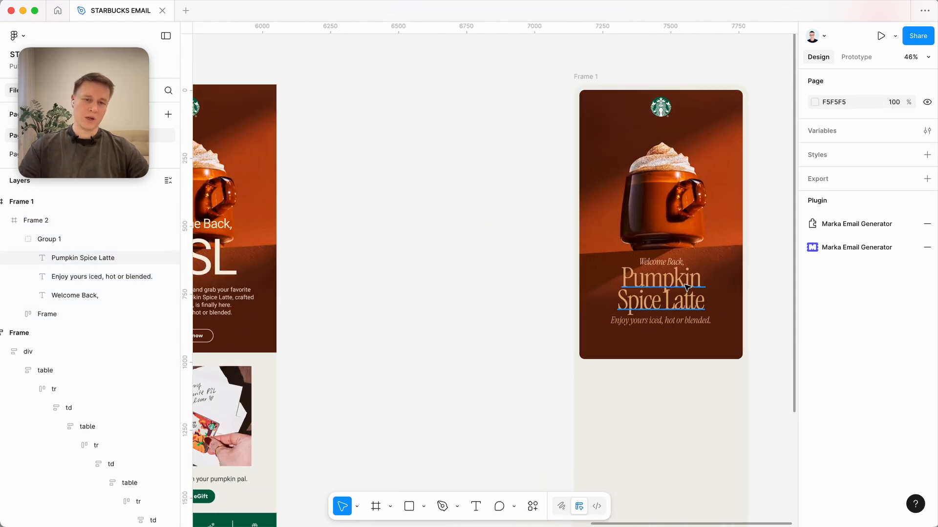
# Move the whole new email frame closer to the imported email, to X 6753.
pyautogui.keyDown('ctrl'); pyautogui.scroll(-1, 686, 288); pyautogui.keyUp('ctrl')
pyautogui.moveTo(608, 98); pyautogui.dragTo(518, 99)
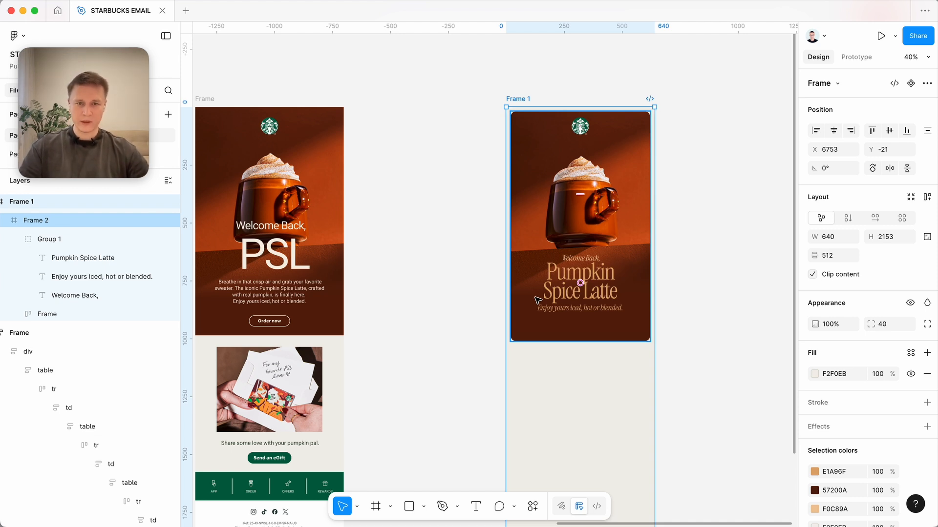
pyautogui.hscroll(2, 561, 312)
pyautogui.keyDown('ctrl'); pyautogui.scroll(2, 581, 320); pyautogui.keyUp('ctrl')
pyautogui.click(636, 317)
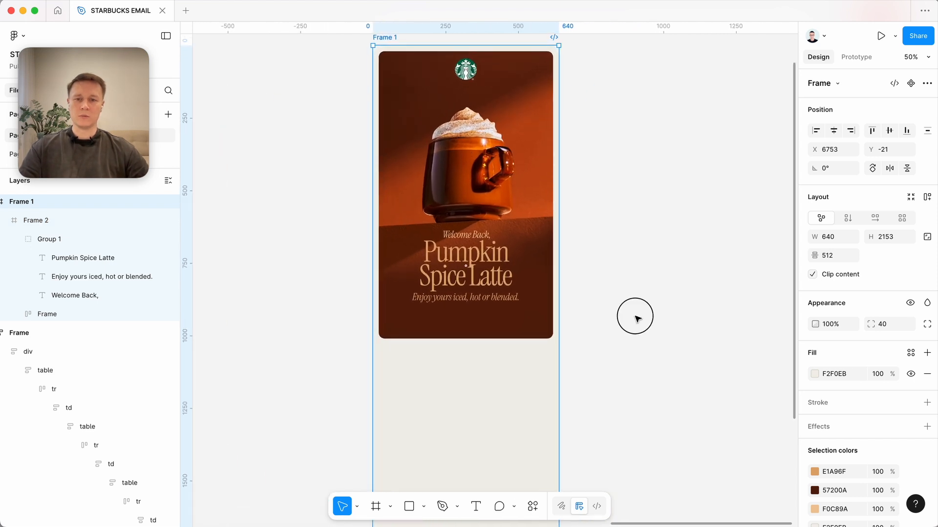
# Examine the Order now button in the imported email's hero alongside the redesigned hero.
pyautogui.hscroll(-2, 635, 316)
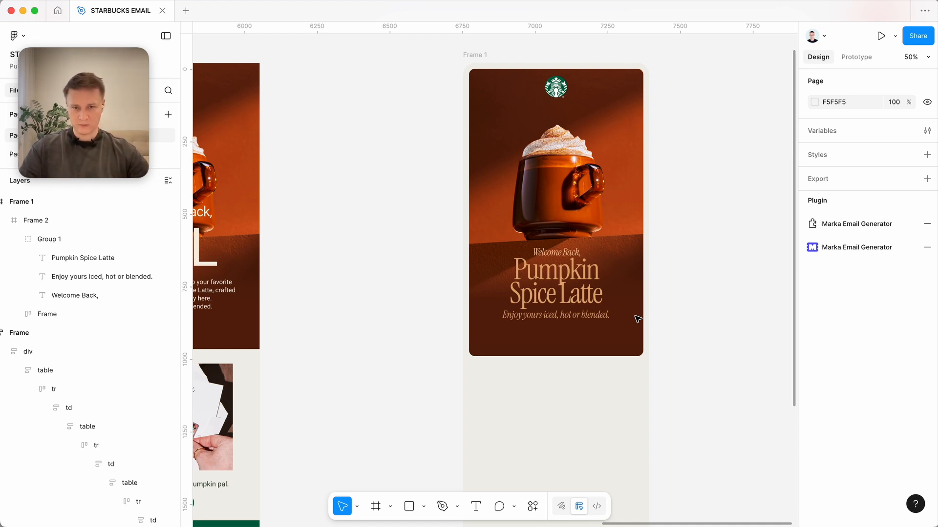
pyautogui.hscroll(-8, 637, 319)
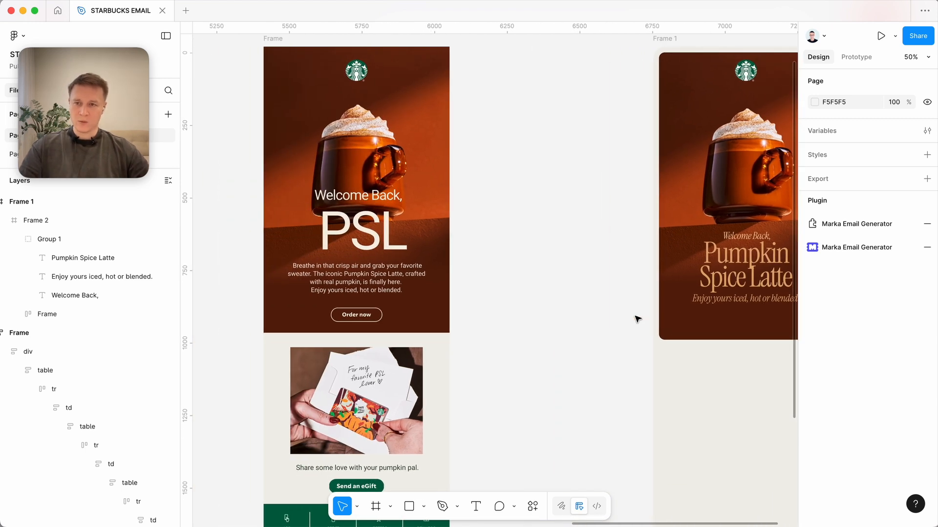
pyautogui.hscroll(2, 479, 317)
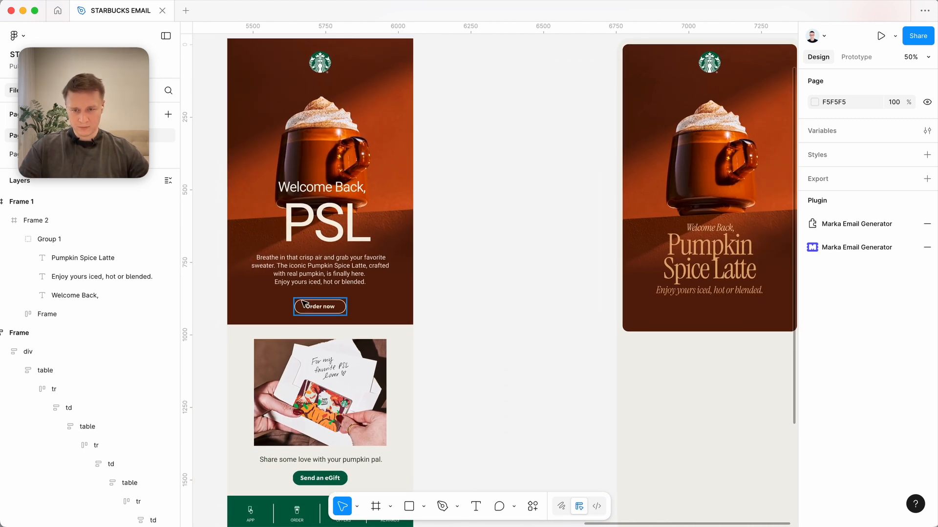
pyautogui.scroll(5, 318, 305)
pyautogui.click(361, 318)
pyautogui.scroll(-5, 360, 318)
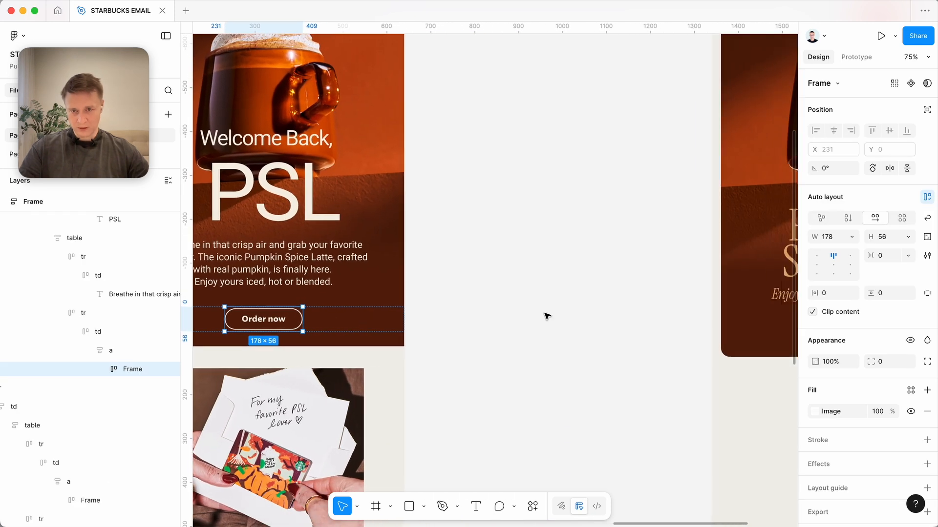
pyautogui.click(548, 316)
pyautogui.hscroll(4, 548, 316)
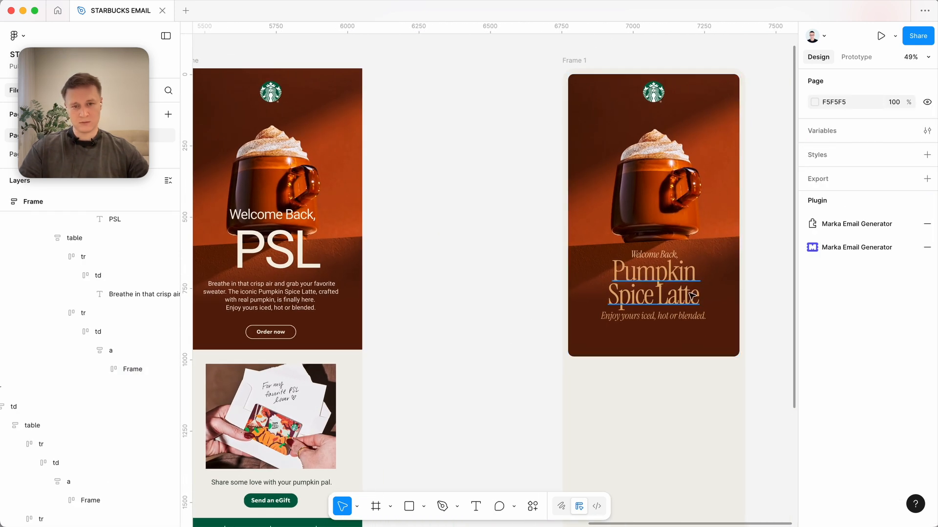
# Add a 367 × 58 rounded ORDER NOW button filled E1A96F beneath the tagline in the redesigned hero.
pyautogui.click(629, 299)
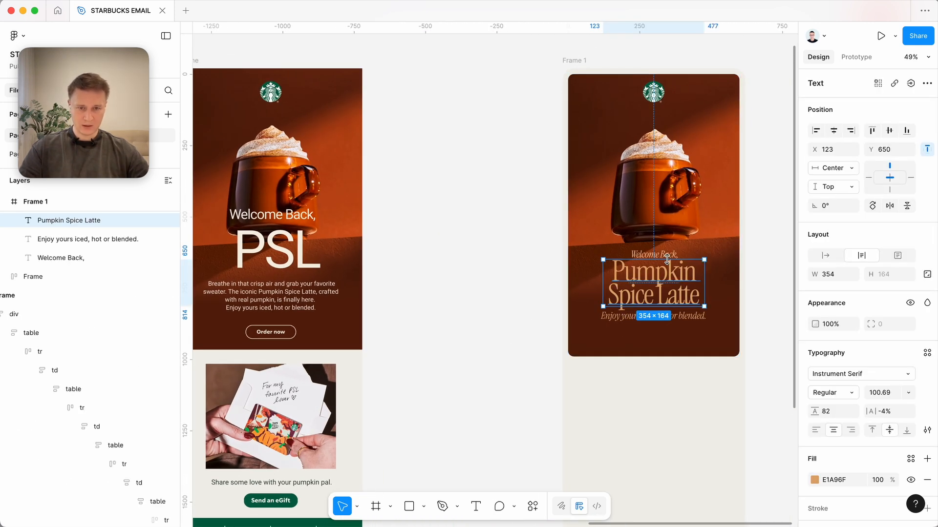
pyautogui.click(479, 307)
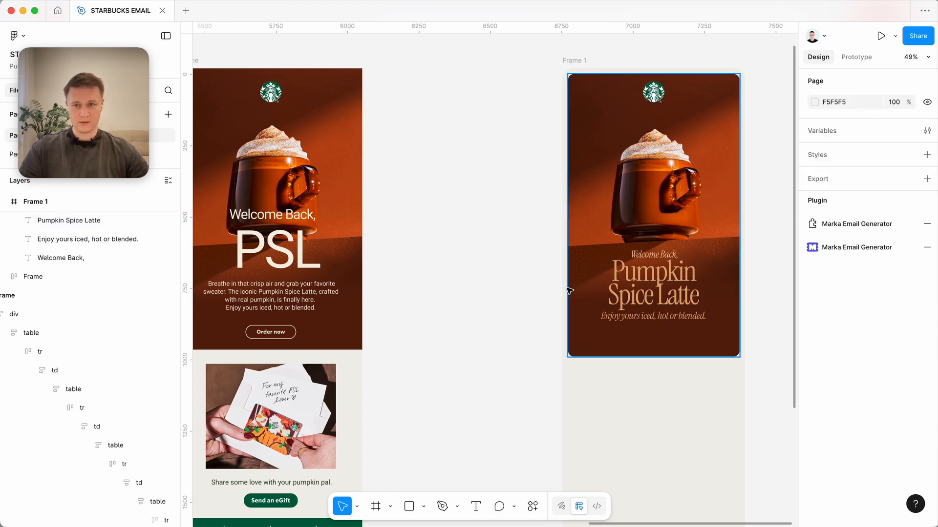
pyautogui.press('super+v')
pyautogui.moveTo(713, 289); pyautogui.dragTo(673, 340)
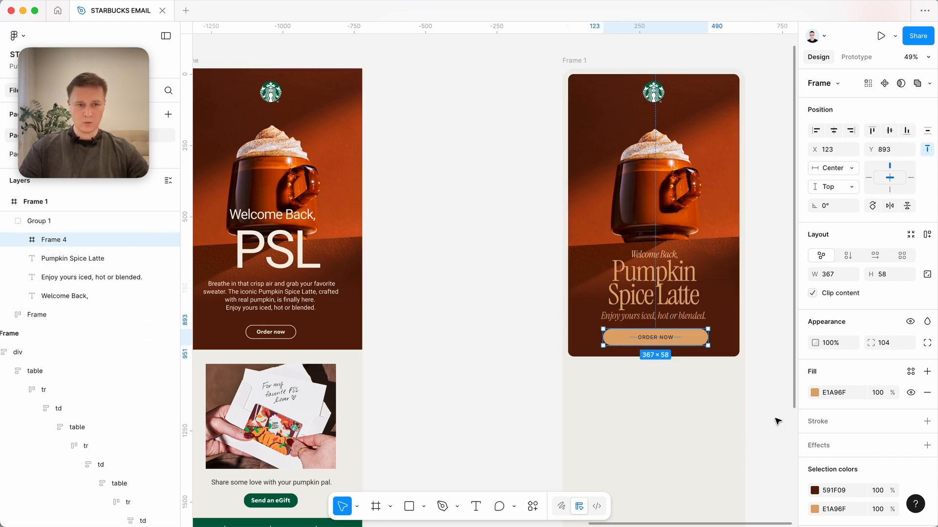
# Check the ORDER NOW label's typography and fill colour against the hero heading.
pyautogui.scroll(5, 674, 322)
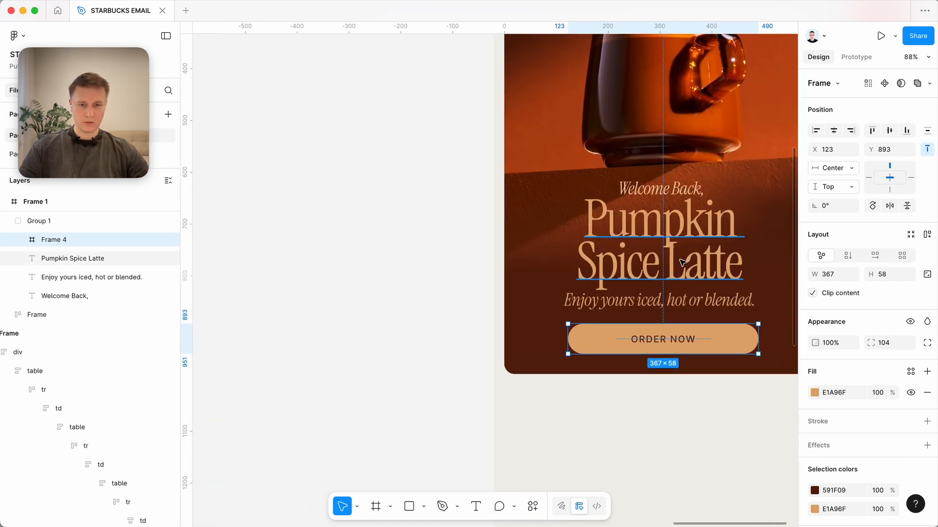
pyautogui.hscroll(3, 667, 267)
pyautogui.scroll(2, 666, 267)
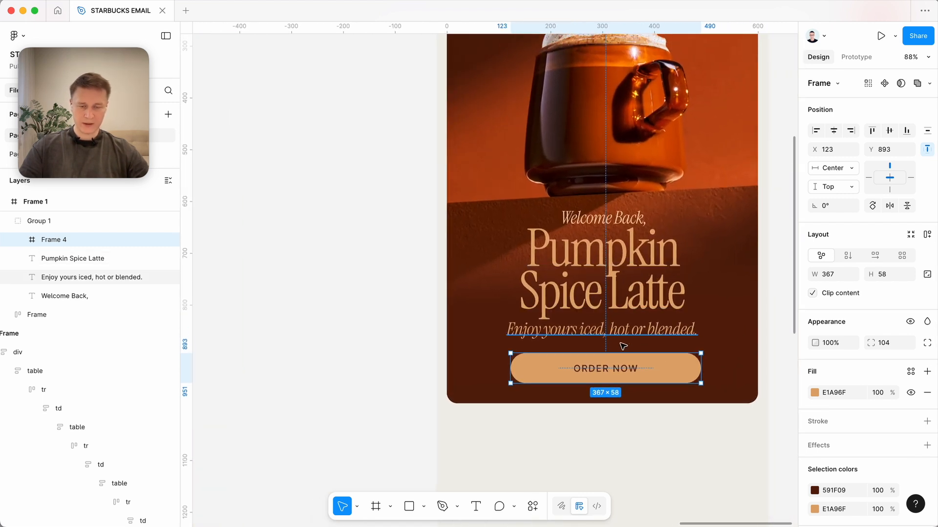
pyautogui.doubleClick(602, 373)
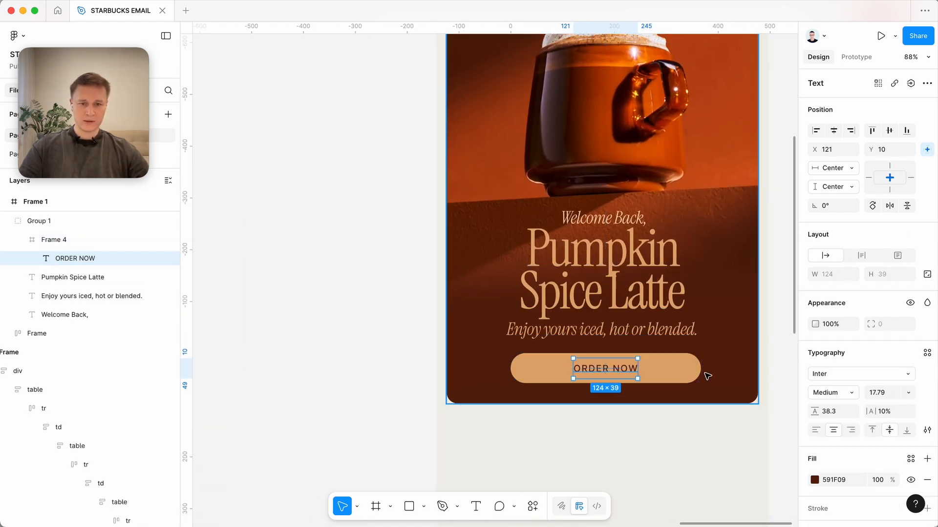
pyautogui.scroll(3, 706, 361)
pyautogui.click(834, 430)
pyautogui.click(815, 480)
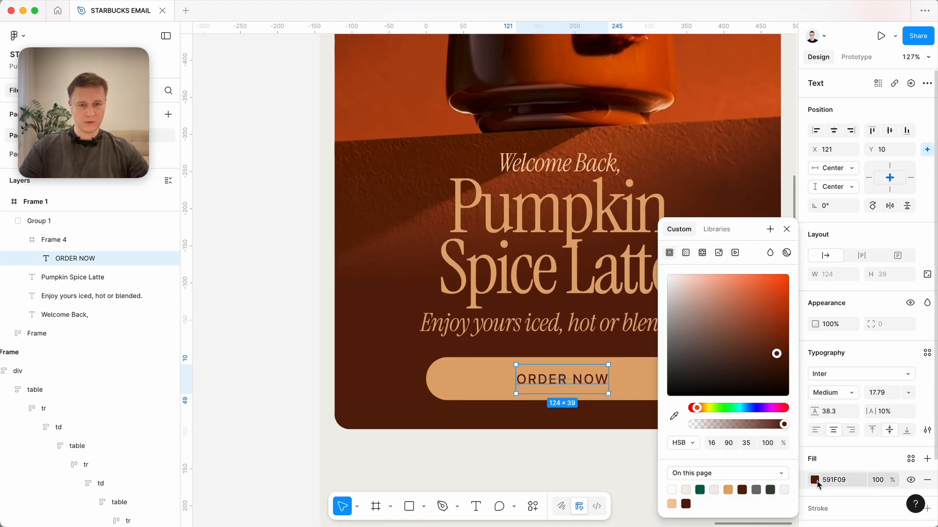
pyautogui.click(586, 381)
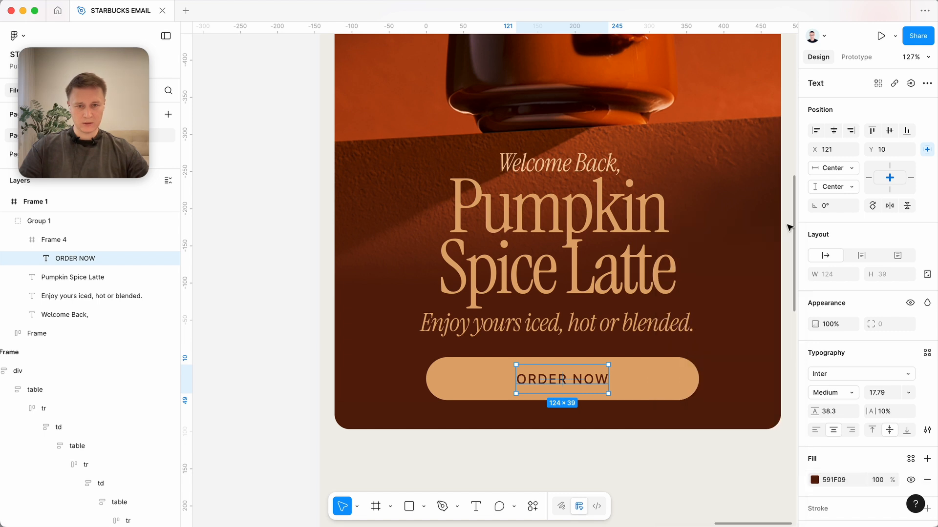
pyautogui.scroll(-3, 583, 384)
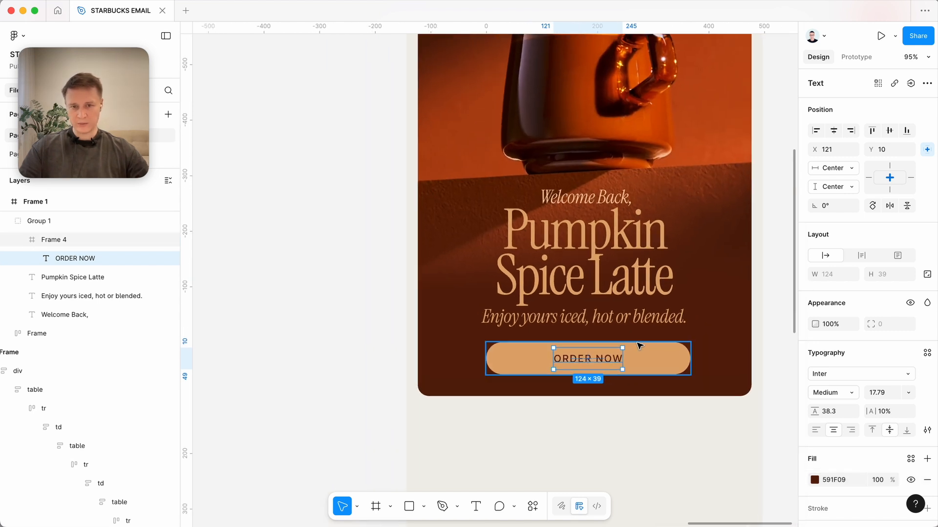
pyautogui.click(630, 320)
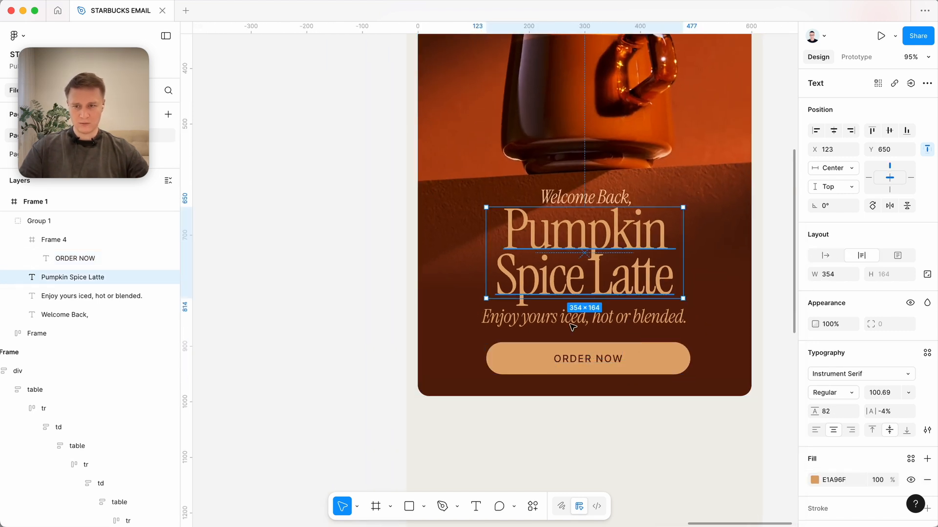
pyautogui.click(311, 204)
# Take the ORDER NOW button out of the hero text group and place it directly in the hero frame.
pyautogui.click(607, 355)
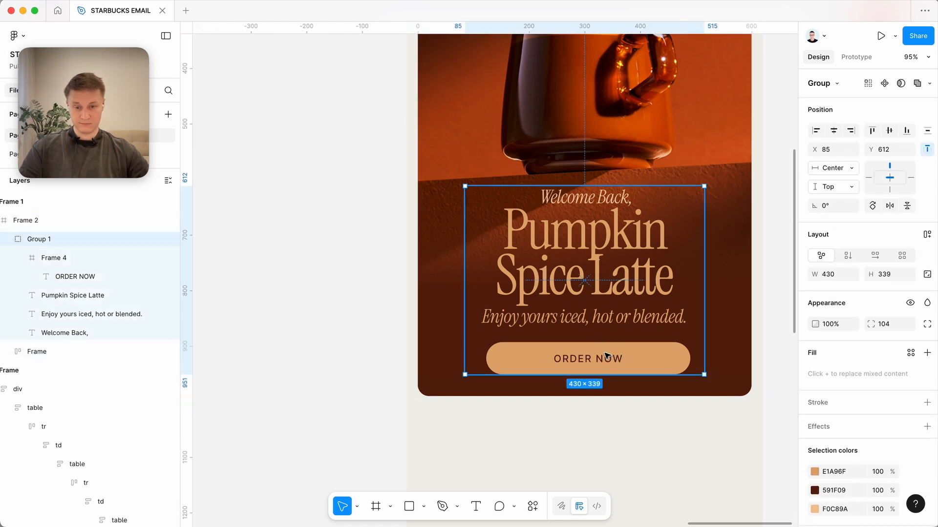
pyautogui.doubleClick(606, 356)
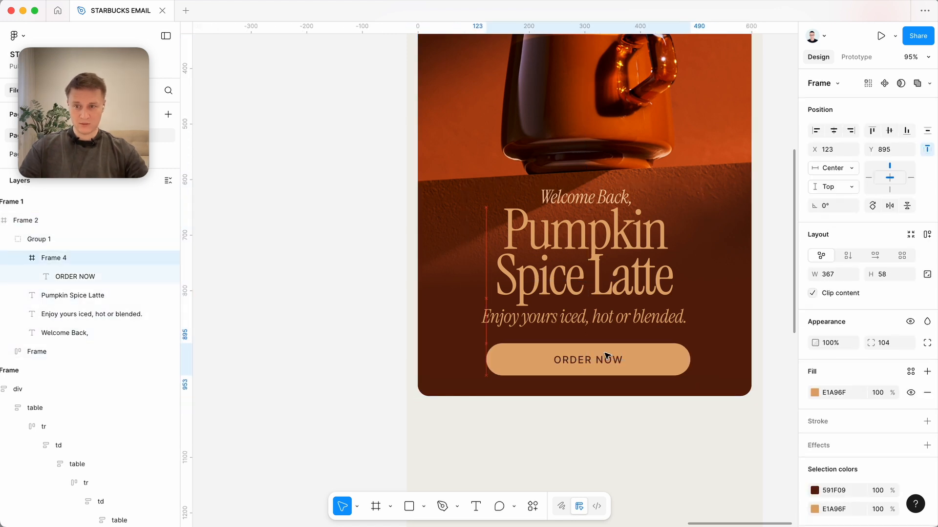
pyautogui.press('Delete')
pyautogui.click(604, 358)
pyautogui.press('super+z')
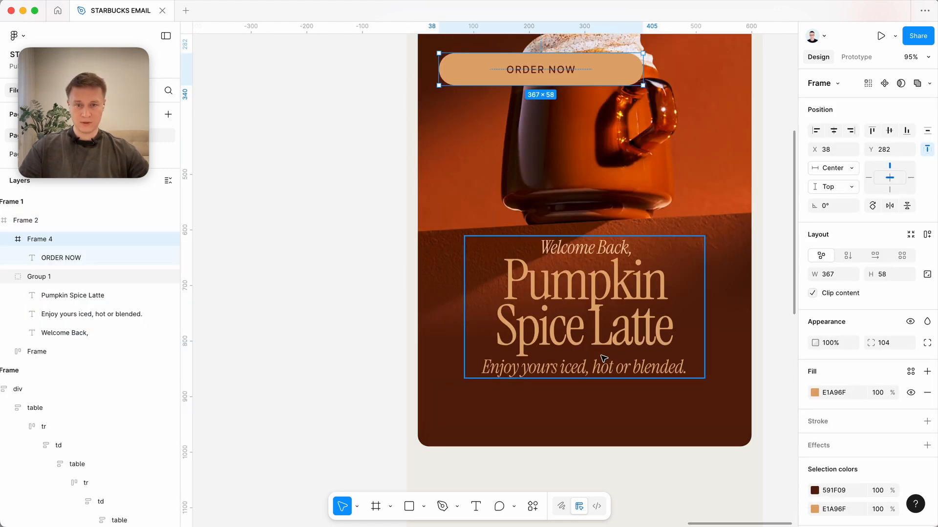
# Centre the ORDER NOW button horizontally in the hero frame and move it down beneath the tagline to Y 897.
pyautogui.press('Down')
pyautogui.press('Down')
pyautogui.press('Down')
pyautogui.press('Down')
pyautogui.press('Down')
pyautogui.press('Down')
pyautogui.press('Down')
pyautogui.press('Down')
pyautogui.hotkey('shift', 'Down')
pyautogui.hotkey('shift', 'Down')
pyautogui.hotkey('shift', 'Down')
pyautogui.hotkey('shift', 'Down')
pyautogui.hotkey('shift', 'Down')
pyautogui.hotkey('shift', 'Down')
pyautogui.hotkey('shift', 'Down')
pyautogui.hotkey('shift', 'Down')
pyautogui.hotkey('shift', 'Down')
pyautogui.hotkey('shift', 'Down')
pyautogui.hotkey('shift', 'Down')
pyautogui.hotkey('shift', 'Down')
pyautogui.hotkey('shift', 'Down')
pyautogui.hotkey('shift', 'Down')
pyautogui.hotkey('shift', 'Down')
pyautogui.hotkey('shift', 'Down')
pyautogui.hotkey('shift', 'Down')
pyautogui.hotkey('shift', 'Down')
pyautogui.hotkey('shift', 'Down')
pyautogui.hotkey('shift', 'Down')
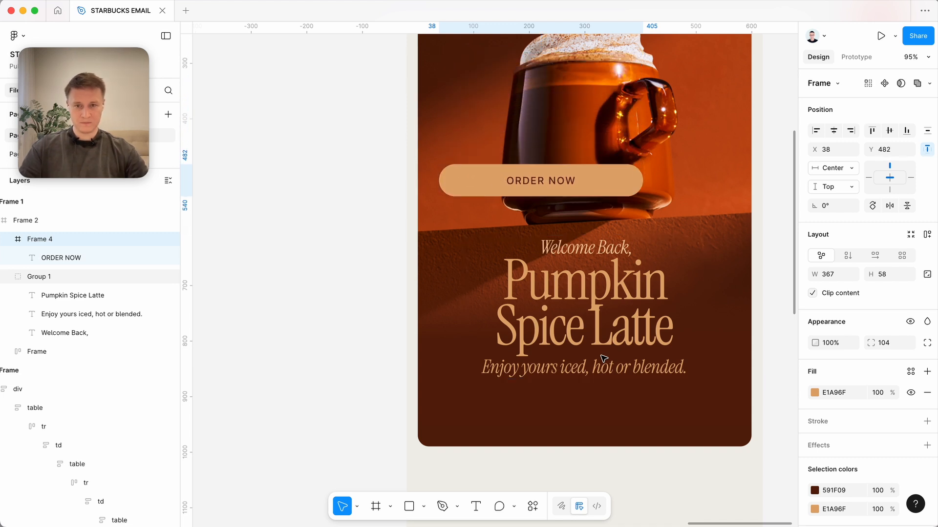
pyautogui.click(833, 130)
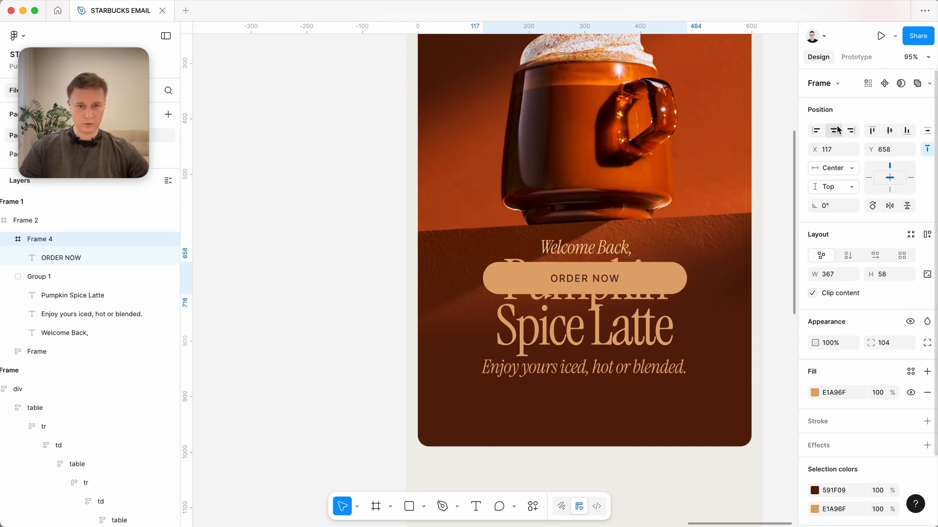
pyautogui.hotkey('shift', 'Down')
pyautogui.hotkey('shift', 'Down')
pyautogui.hotkey('shift', 'Down')
pyautogui.hotkey('shift', 'Down')
pyautogui.hotkey('shift', 'Down')
pyautogui.hotkey('shift', 'Down')
pyautogui.hotkey('shift', 'Down')
pyautogui.hotkey('shift', 'Down')
pyautogui.hotkey('shift', 'Down')
pyautogui.hotkey('shift', 'Down')
pyautogui.hotkey('shift', 'Down')
pyautogui.hotkey('shift', 'Down')
pyautogui.hotkey('shift', 'Down')
pyautogui.hotkey('shift', 'Down')
pyautogui.hotkey('shift', 'Down')
pyautogui.hotkey('shift', 'Down')
pyautogui.hotkey('shift', 'Down')
pyautogui.hotkey('shift', 'Down')
pyautogui.hotkey('shift', 'Down')
pyautogui.hotkey('shift', 'Down')
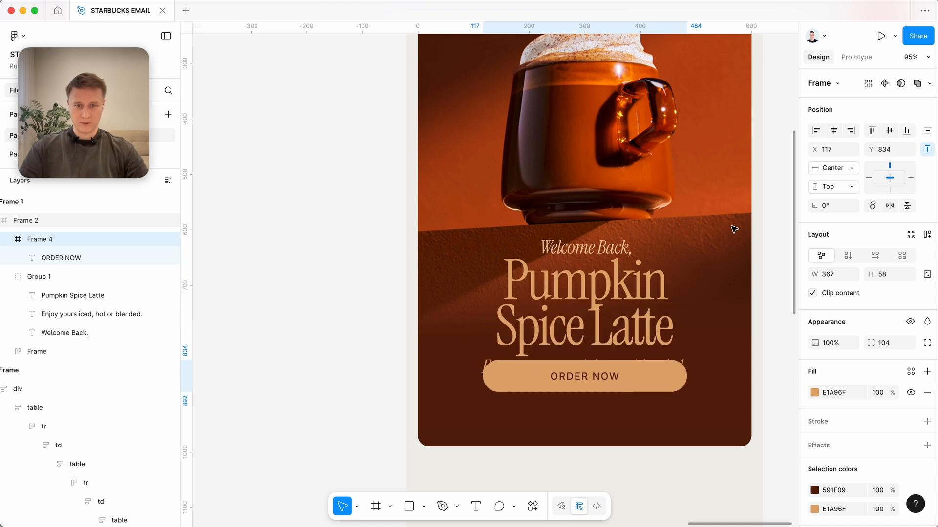
pyautogui.hotkey('shift', 'Down')
pyautogui.hotkey('shift', 'Up')
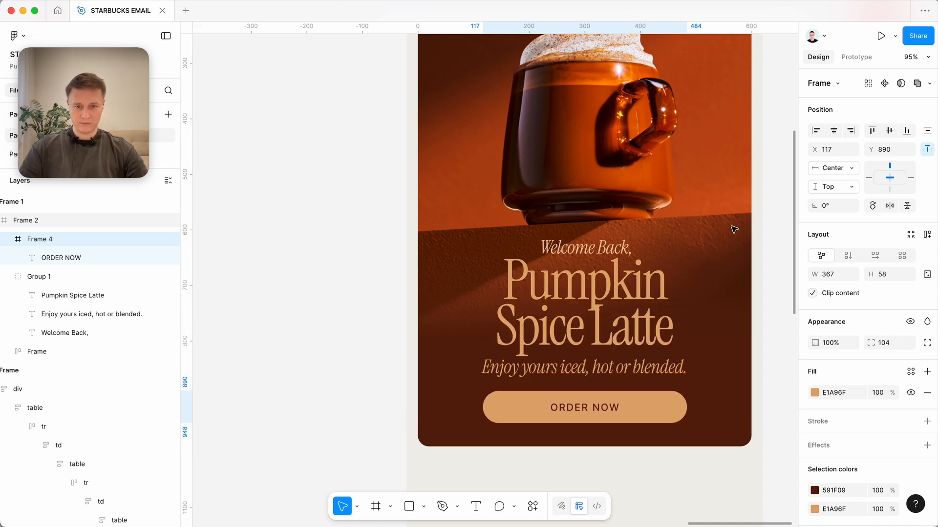
pyautogui.hotkey('shift', 'Down')
pyautogui.press('Up')
pyautogui.press('Up')
pyautogui.press('Up')
# Move the whole new email frame closer to the imported email, to X 6566.
pyautogui.scroll(-10, 734, 230)
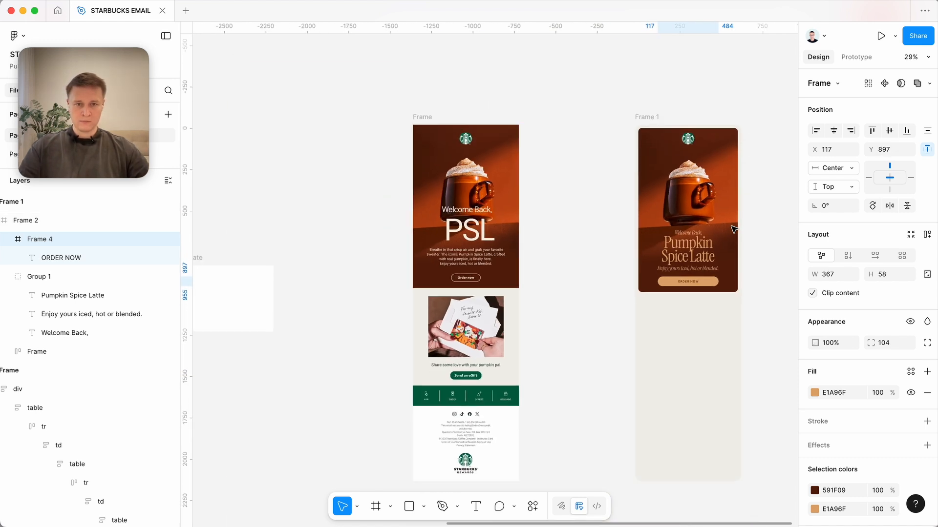
pyautogui.click(613, 237)
pyautogui.moveTo(645, 117); pyautogui.dragTo(616, 117)
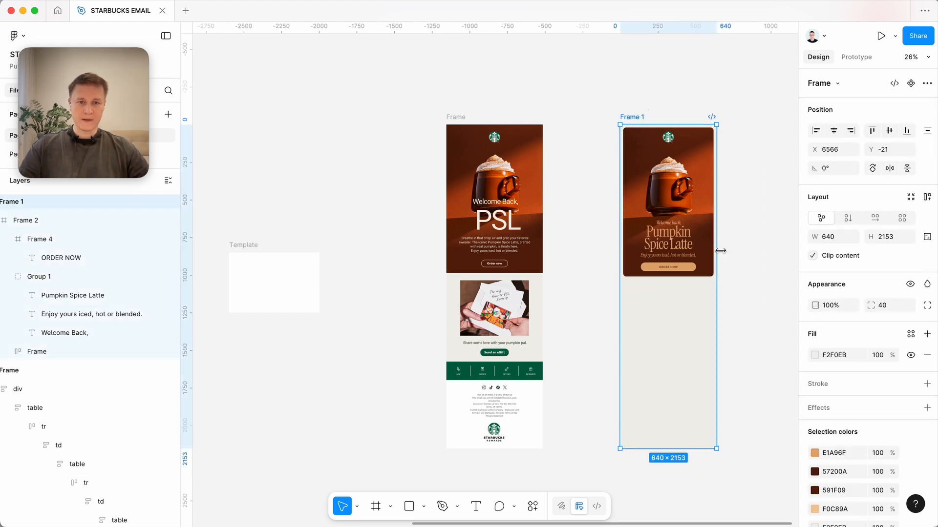
# Examine the redesigned hero's heading and the gift card section of the imported email.
pyautogui.scroll(4, 722, 251)
pyautogui.keyDown('super'); pyautogui.click(655, 275); pyautogui.keyUp('super')
pyautogui.scroll(6, 654, 289)
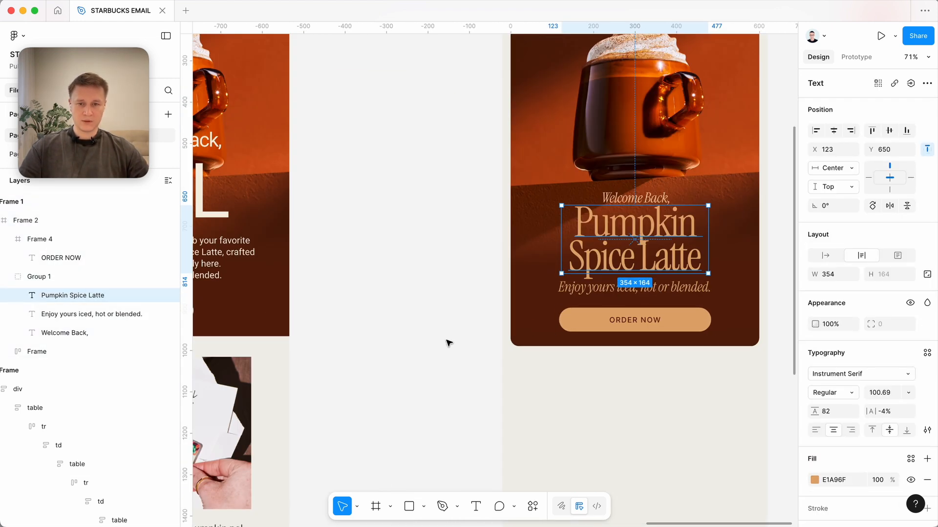
pyautogui.click(448, 341)
pyautogui.scroll(-5, 448, 341)
pyautogui.hscroll(-3, 447, 342)
pyautogui.scroll(-1, 448, 341)
pyautogui.scroll(3, 448, 342)
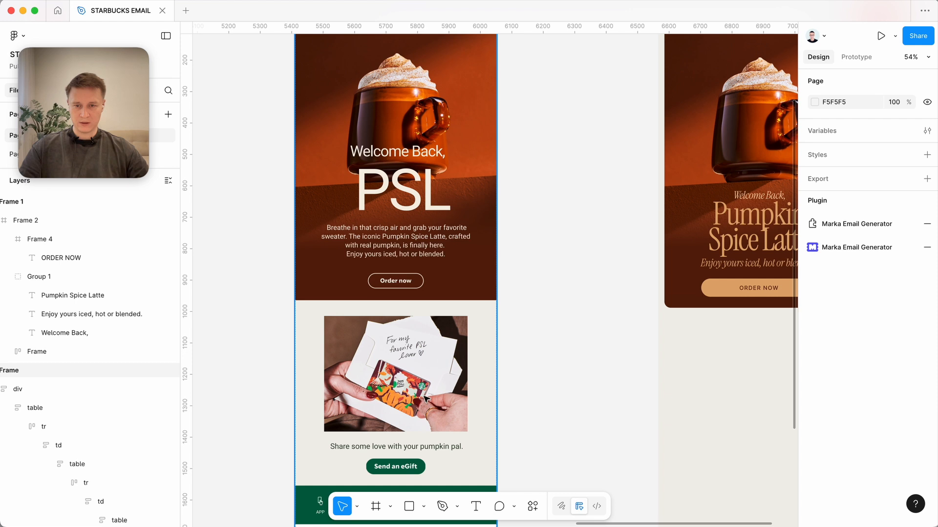
# Add the gift card photo, the serif heading "Share some love with your pumpkin pal." and a SEND A EGIFT button below the hero.
pyautogui.hscroll(3, 434, 400)
pyautogui.scroll(-2, 434, 399)
pyautogui.press('super+v')
pyautogui.click(446, 343)
pyautogui.hscroll(-1, 445, 343)
pyautogui.hscroll(1, 446, 342)
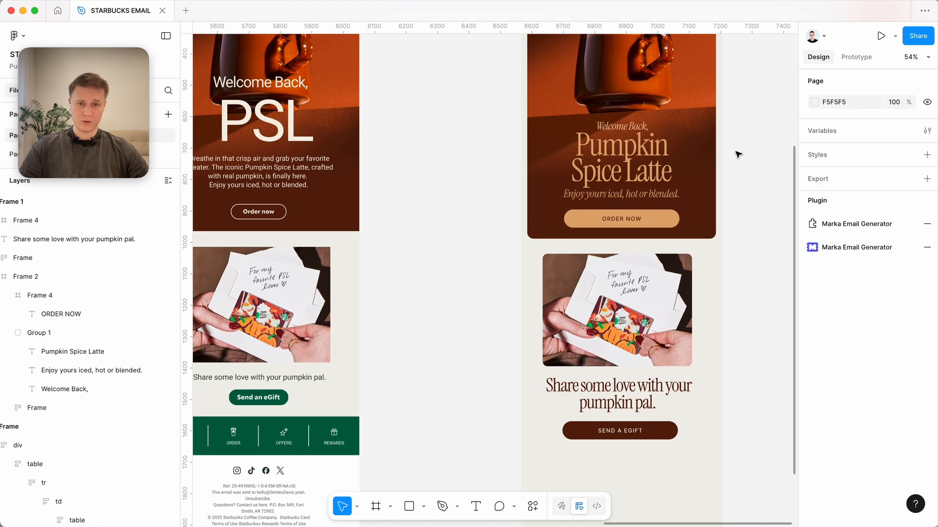
# Compare the new rounded gift card photo and serif headings with the imported email's versions.
pyautogui.keyDown('super'); pyautogui.click(630, 161); pyautogui.keyUp('super')
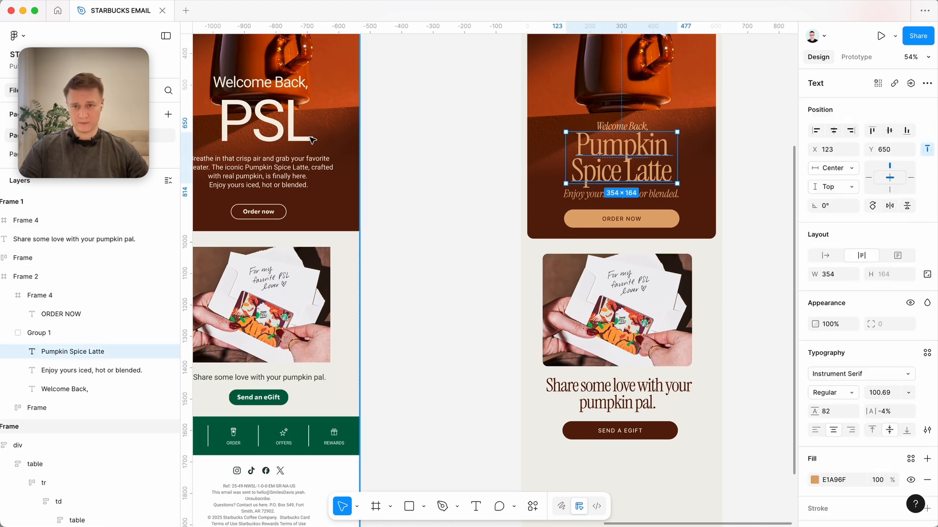
pyautogui.click(597, 318)
pyautogui.hscroll(-5, 597, 318)
pyautogui.scroll(-1, 597, 318)
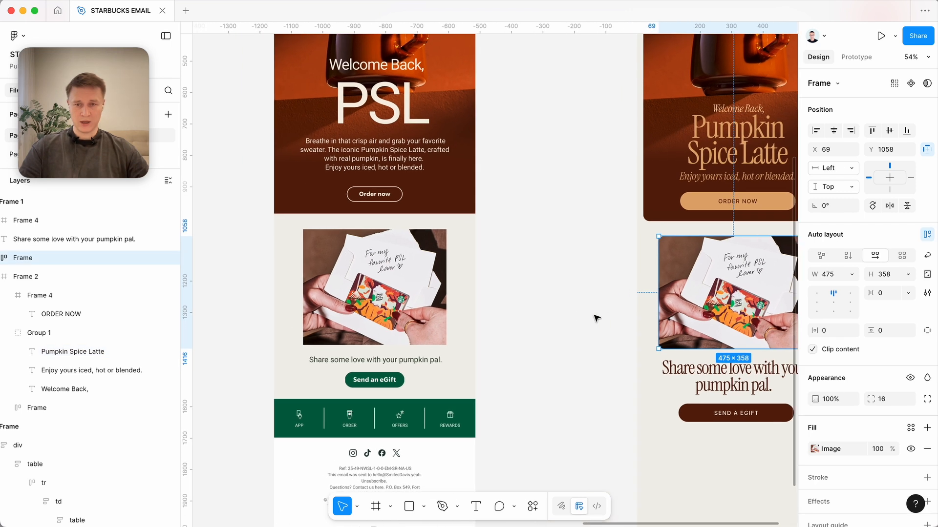
pyautogui.hscroll(3, 580, 317)
pyautogui.scroll(5, 651, 272)
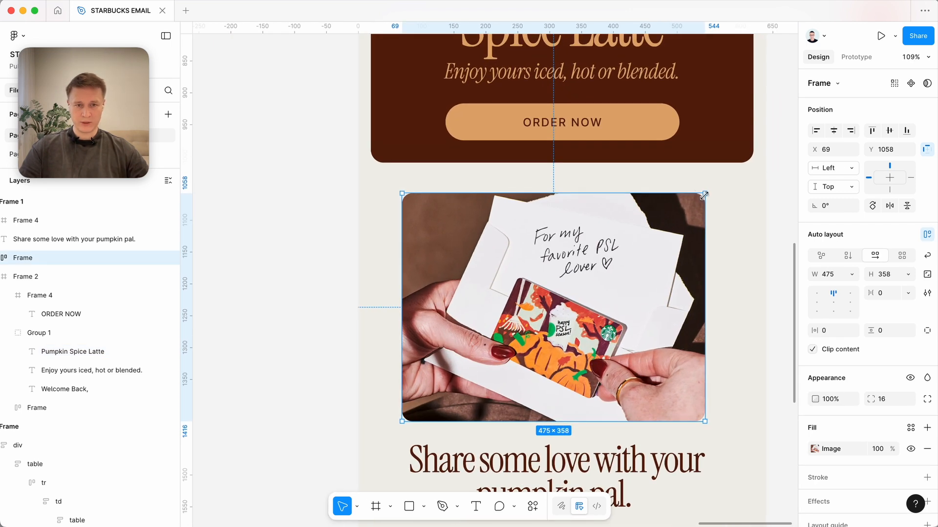
pyautogui.scroll(-2, 492, 219)
pyautogui.hscroll(-1, 513, 254)
pyautogui.scroll(-1, 513, 254)
pyautogui.click(544, 378)
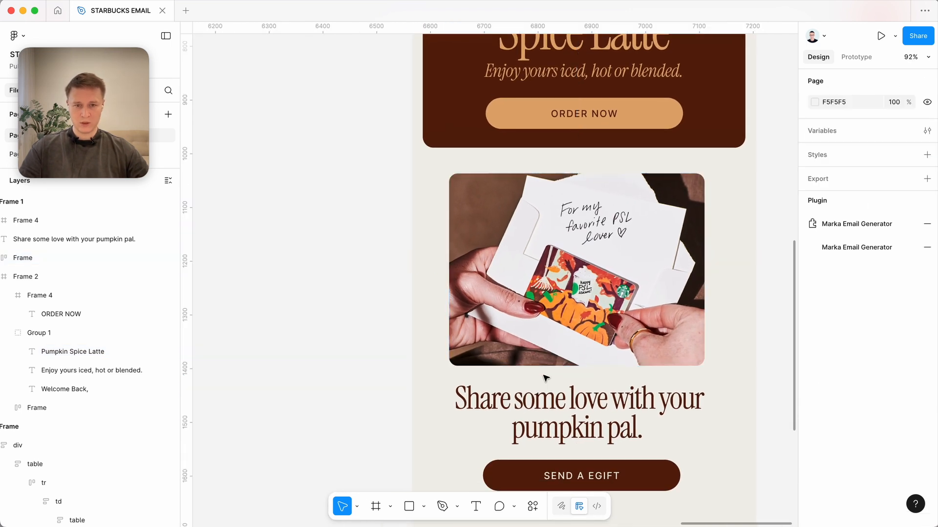
# Inspect the SEND A EGIFT button and compare the redesigned hero and gift card sections with the imported email.
pyautogui.scroll(-5, 546, 378)
pyautogui.scroll(-1, 545, 379)
pyautogui.hscroll(2, 546, 378)
pyautogui.click(570, 372)
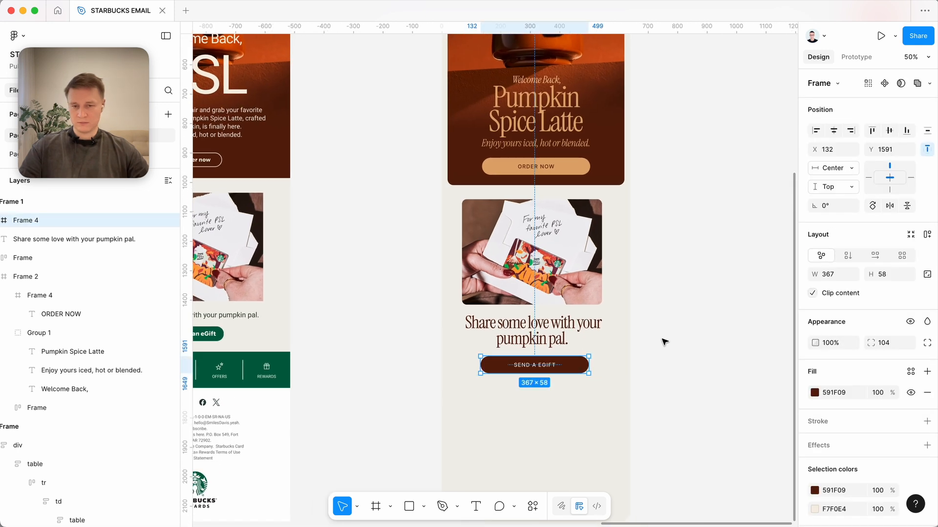
pyautogui.hscroll(-3, 664, 341)
pyautogui.scroll(1, 664, 341)
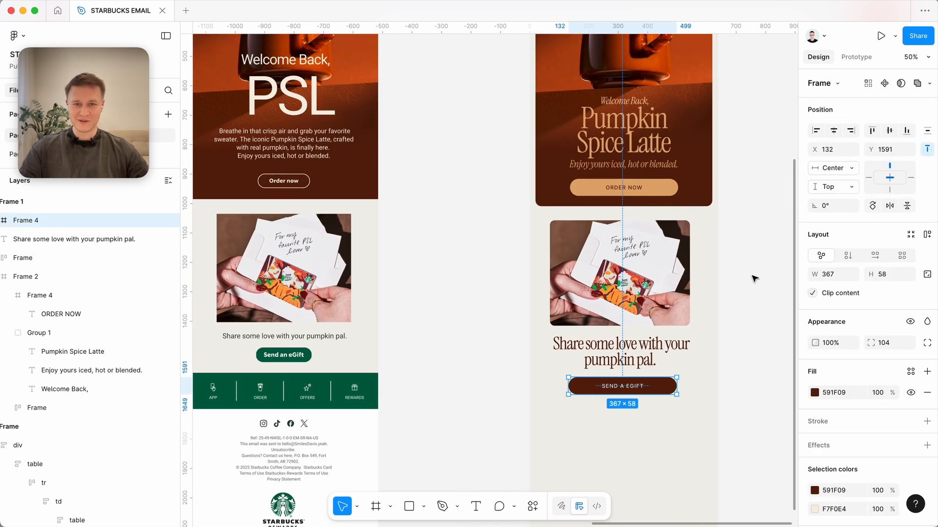
pyautogui.scroll(5, 713, 326)
pyautogui.hscroll(1, 714, 326)
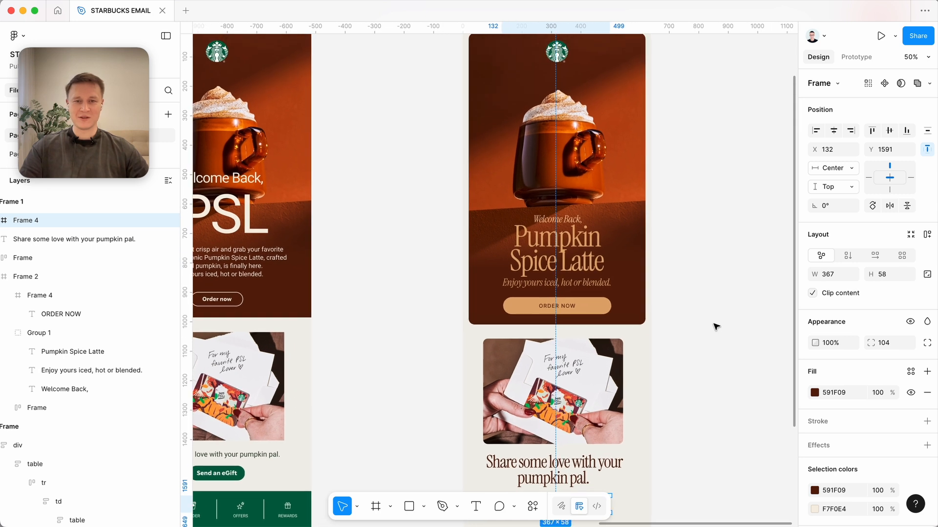
# Copy the four icons from the imported email's green navigation bar onto the empty canvas below the designs.
pyautogui.scroll(-3, 715, 327)
pyautogui.click(525, 67)
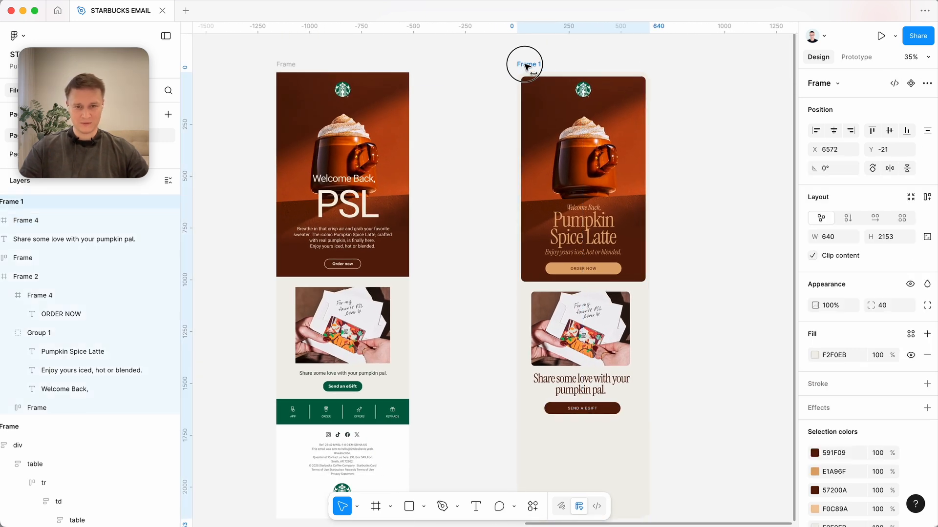
pyautogui.click(461, 268)
pyautogui.scroll(-3, 465, 273)
pyautogui.hscroll(-2, 465, 273)
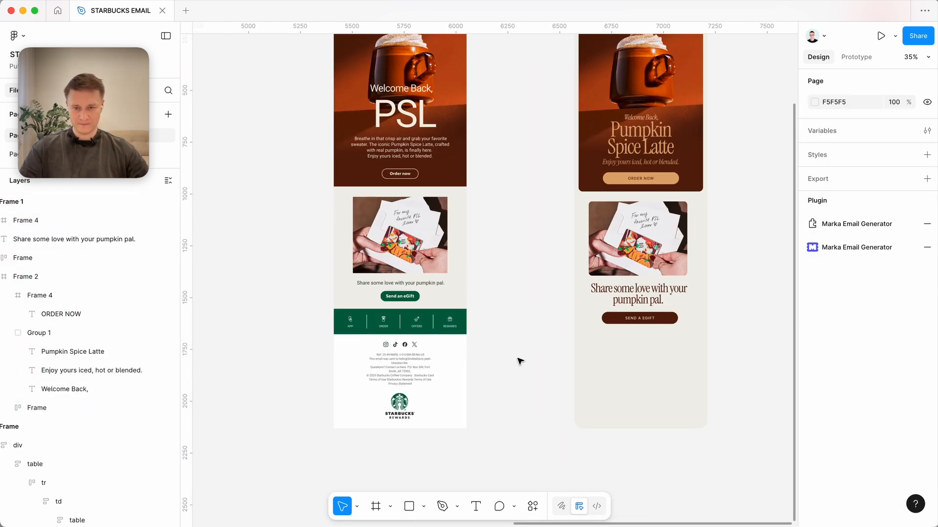
pyautogui.scroll(3, 519, 362)
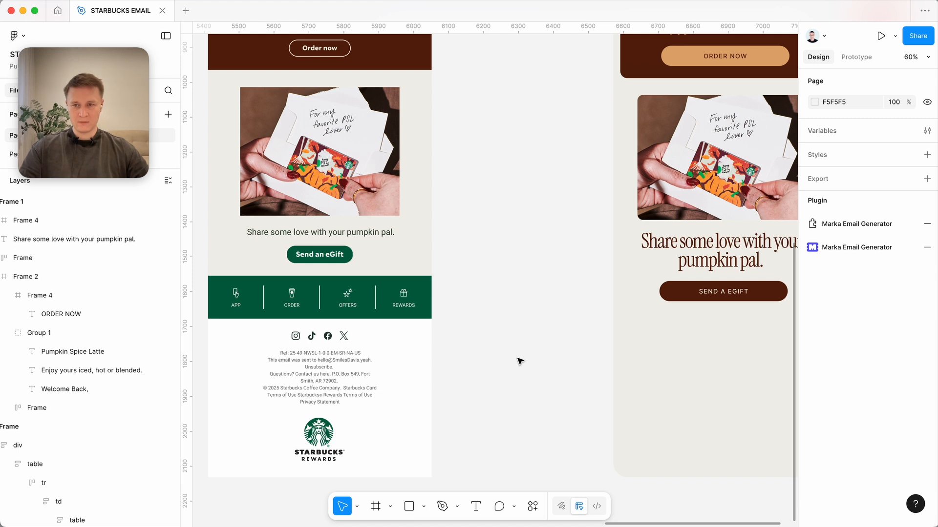
pyautogui.click(305, 304)
pyautogui.click(293, 297)
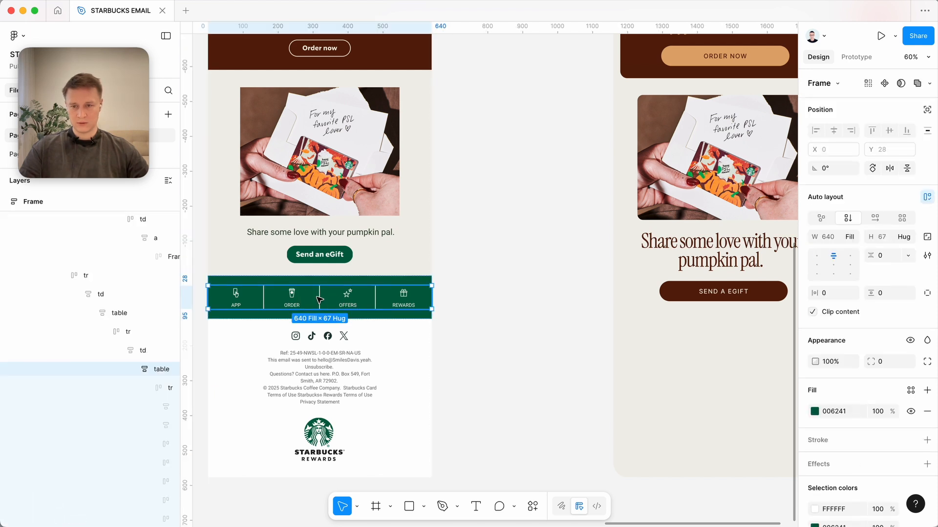
pyautogui.click(292, 294)
pyautogui.keyDown('shift'); pyautogui.click(236, 294); pyautogui.keyUp('shift')
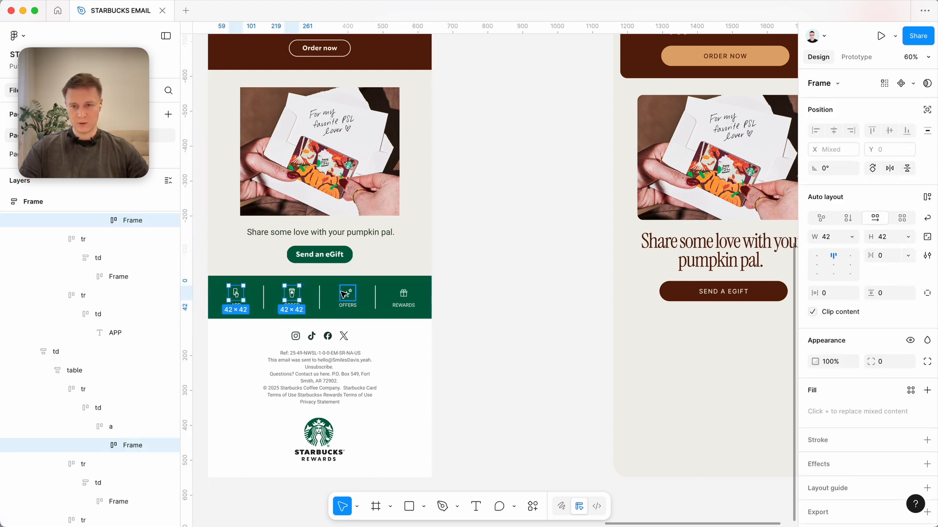
pyautogui.keyDown('shift'); pyautogui.click(348, 293); pyautogui.keyUp('shift')
pyautogui.keyDown('shift'); pyautogui.click(403, 293); pyautogui.keyUp('shift')
pyautogui.scroll(-5, 404, 295)
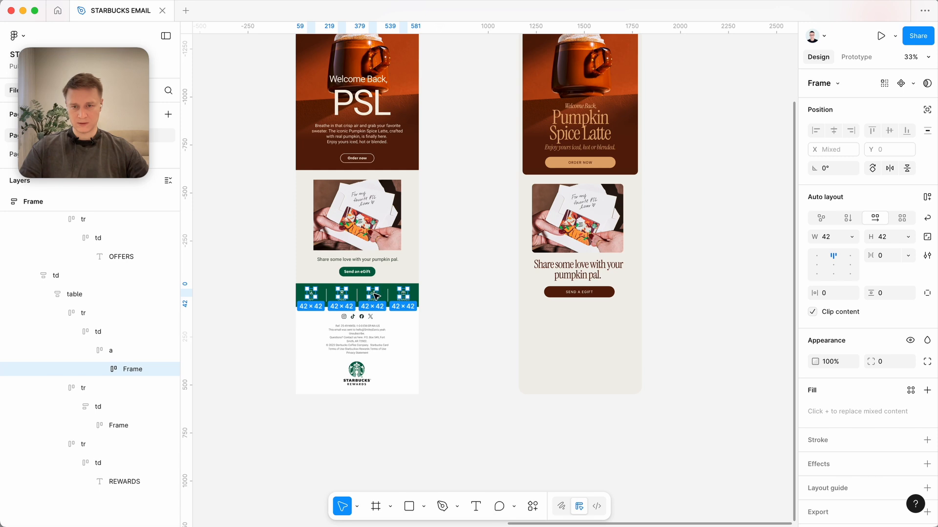
pyautogui.moveTo(369, 292); pyautogui.dragTo(519, 449)
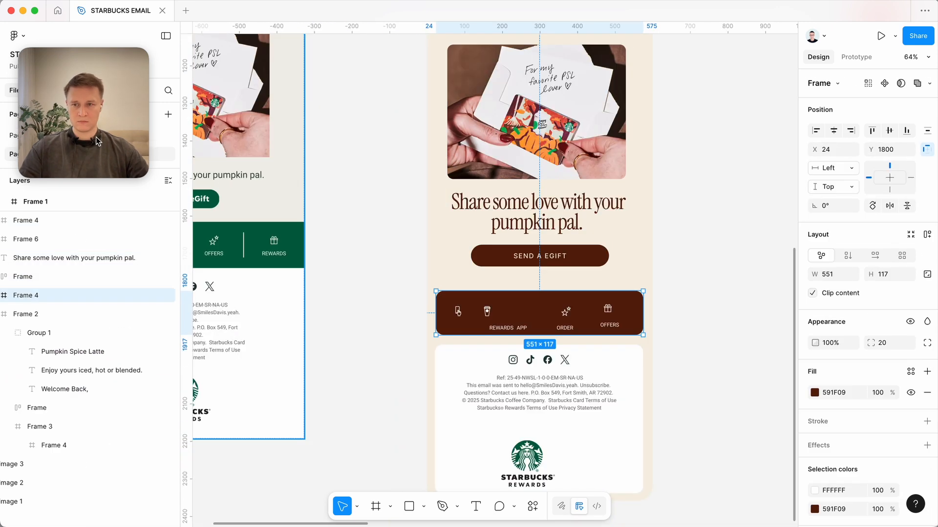
# Add a rounded dark brown bar, 551 by 134, below the SEND A EGIFT button, holding the four icons and their labels.
pyautogui.click(588, 163)
pyautogui.scroll(3, 613, 347)
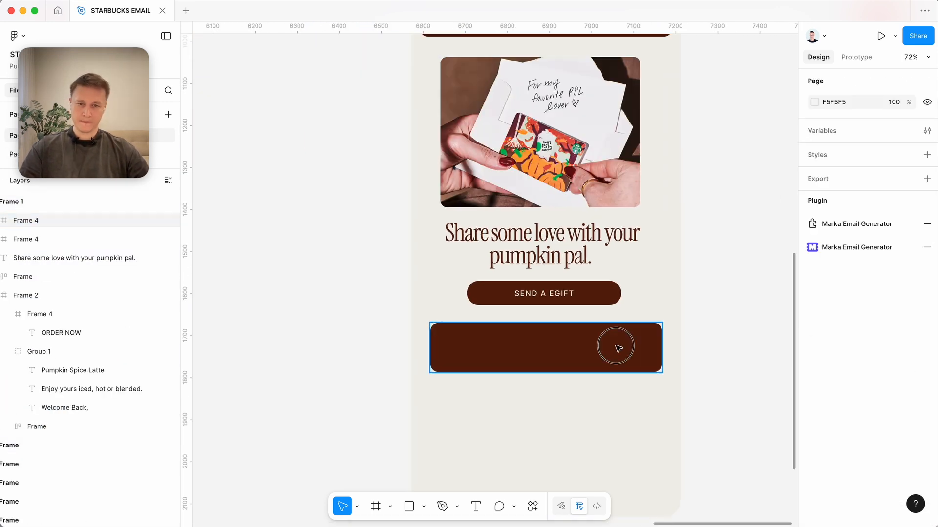
pyautogui.scroll(-2, 730, 265)
pyautogui.hotkey('shift', 'a')
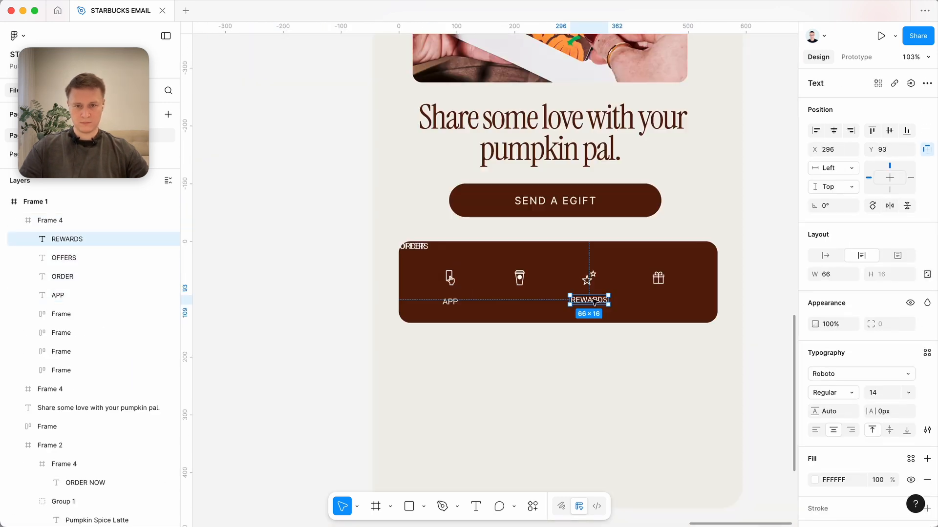
# Arrange the APP, ORDER, OFFERS and REWARDS labels under their matching icons in the brown bar.
pyautogui.moveTo(594, 302); pyautogui.dragTo(664, 302)
pyautogui.click(403, 251)
pyautogui.moveTo(403, 251); pyautogui.dragTo(551, 299)
pyautogui.moveTo(402, 251); pyautogui.dragTo(492, 299)
pyautogui.scroll(3, 461, 299)
pyautogui.keyDown('shift'); pyautogui.click(294, 282); pyautogui.keyUp('shift')
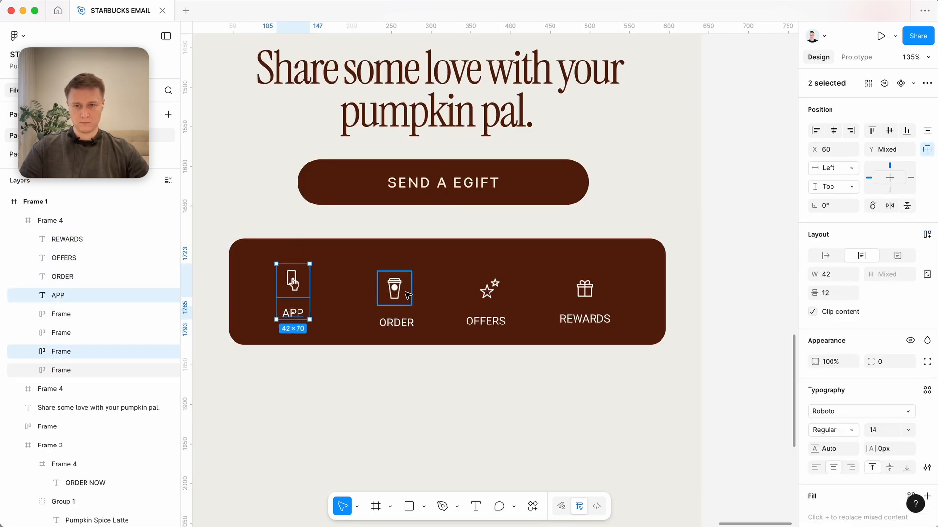
pyautogui.click(404, 294)
pyautogui.keyDown('shift'); pyautogui.click(396, 322); pyautogui.keyUp('shift')
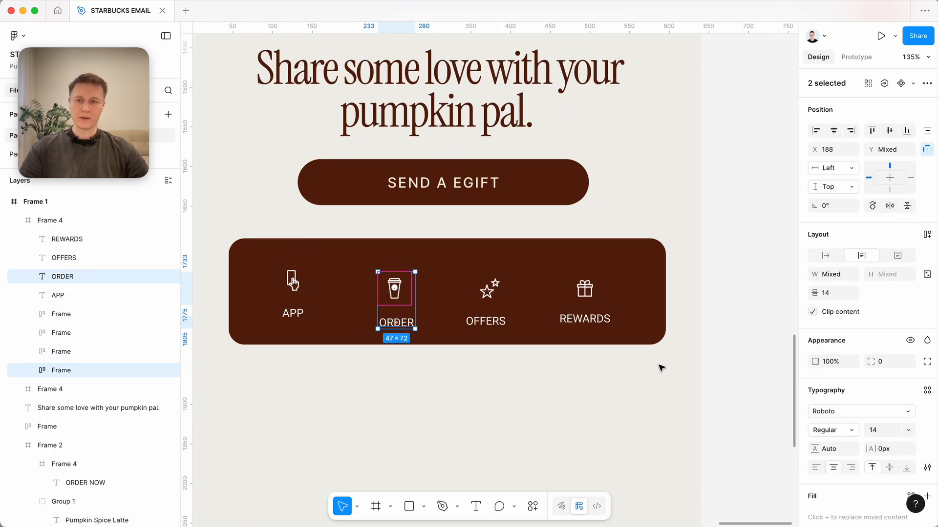
# Compare the new brown icon bar with the imported email's green navigation bar and footer.
pyautogui.scroll(-3, 571, 378)
pyautogui.click(567, 380)
pyautogui.scroll(-5, 567, 379)
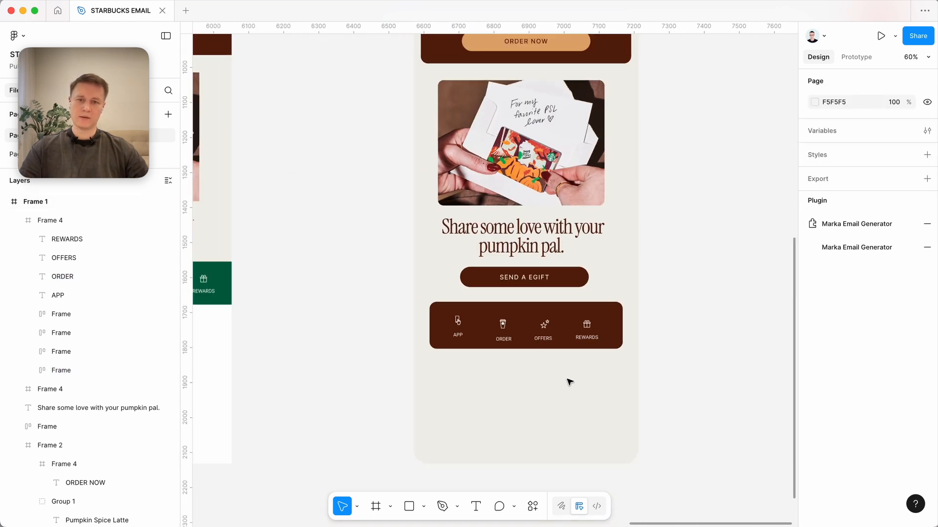
pyautogui.hscroll(-3, 567, 379)
pyautogui.hscroll(-4, 324, 241)
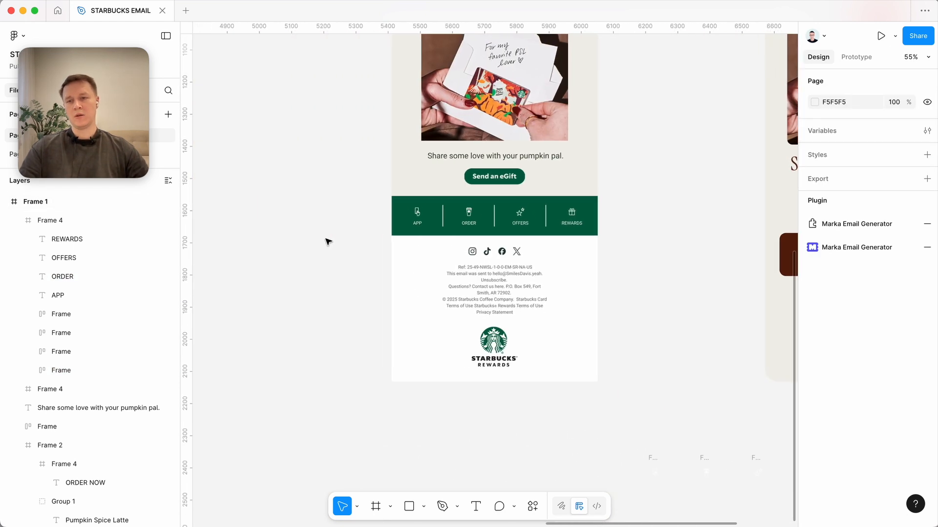
pyautogui.scroll(5, 324, 241)
pyautogui.hscroll(3, 389, 301)
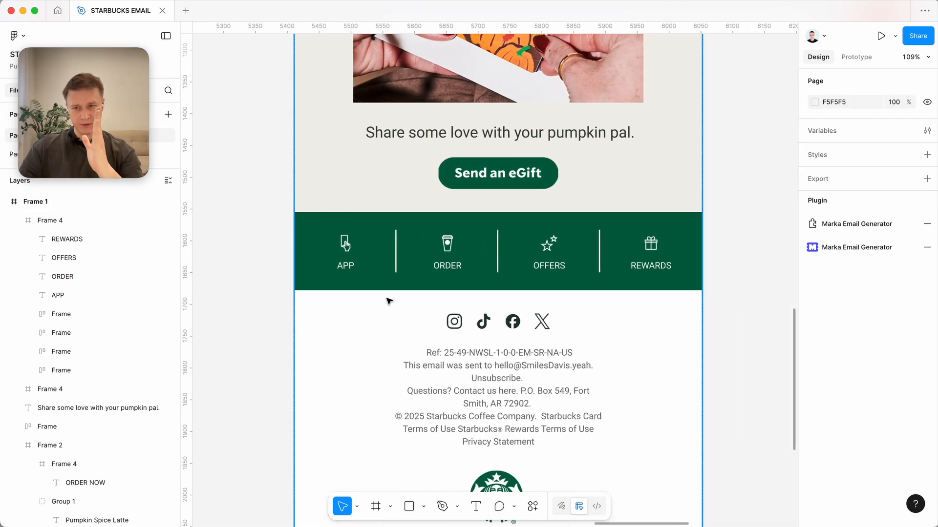
pyautogui.hscroll(8, 544, 350)
pyautogui.scroll(-4, 547, 349)
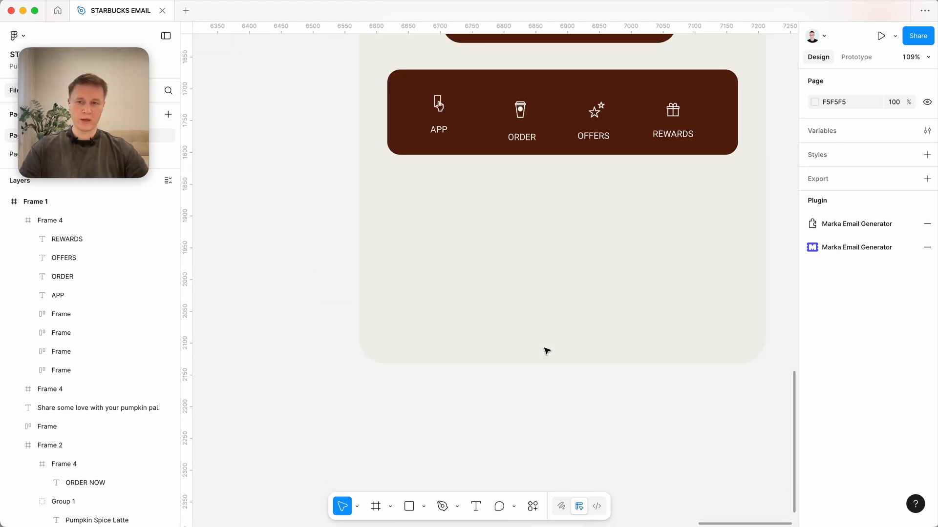
# Draw an empty frame of about 161 by 158 below the brown icon bar.
pyautogui.scroll(3, 470, 245)
pyautogui.press('f')
pyautogui.moveTo(364, 151); pyautogui.dragTo(490, 275)
pyautogui.scroll(2, 492, 277)
pyautogui.hscroll(1, 491, 276)
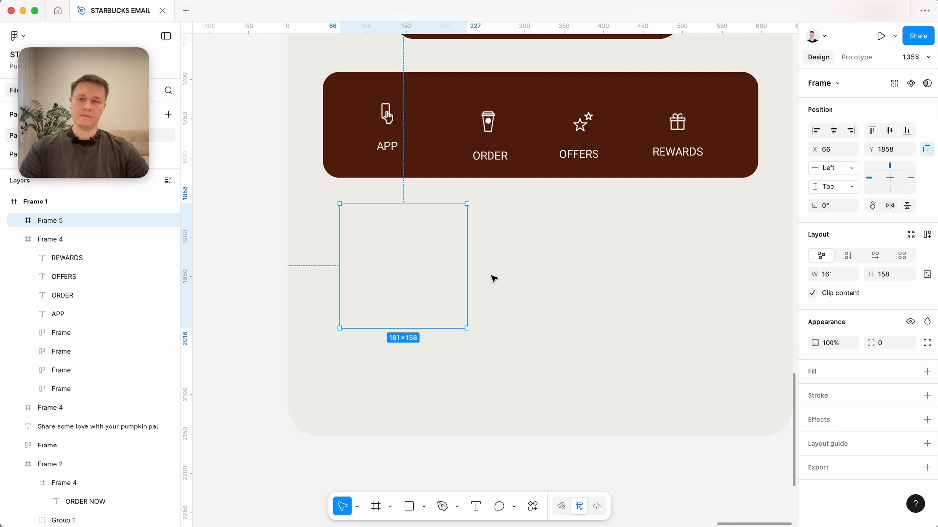
# Move the APP and ORDER icons with their labels out of the brown bar onto the empty canvas.
pyautogui.click(386, 146)
pyautogui.keyDown('shift'); pyautogui.click(397, 114); pyautogui.keyUp('shift')
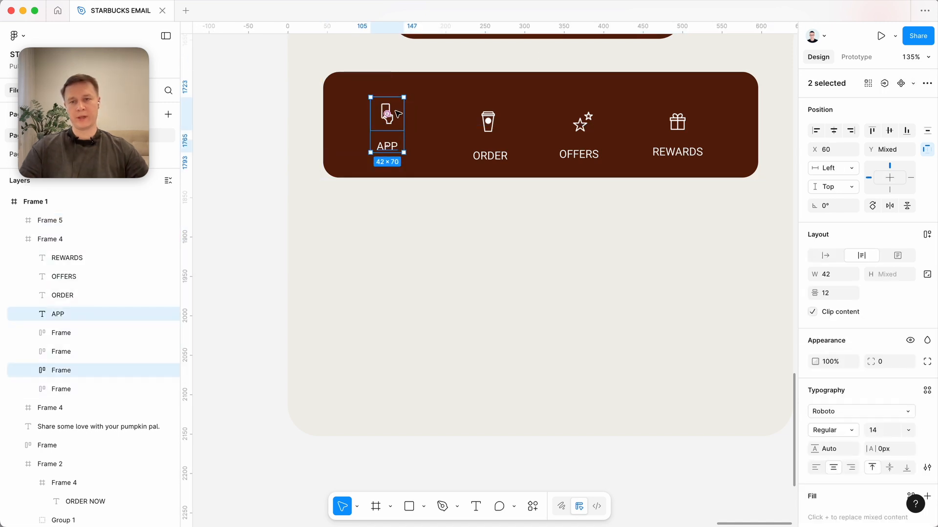
pyautogui.moveTo(393, 116); pyautogui.dragTo(254, 245)
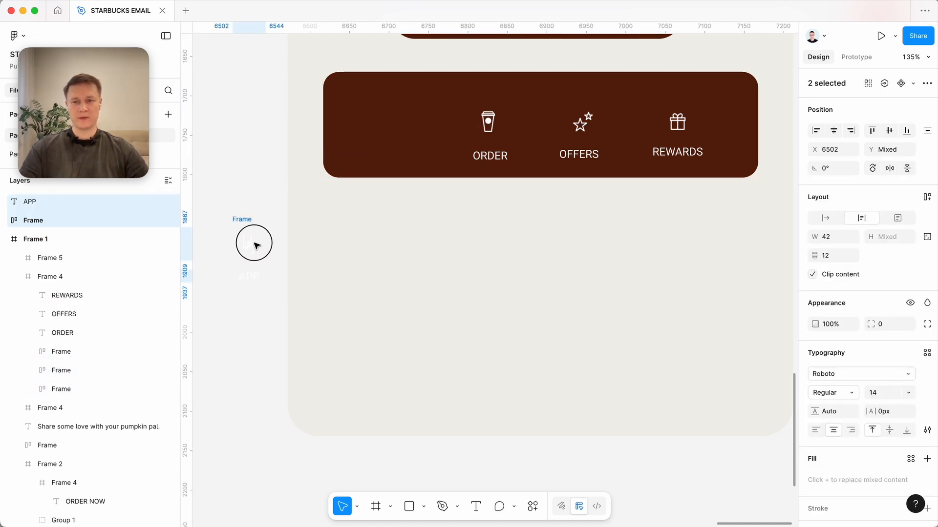
pyautogui.click(484, 128)
pyautogui.keyDown('shift'); pyautogui.click(493, 156); pyautogui.keyUp('shift')
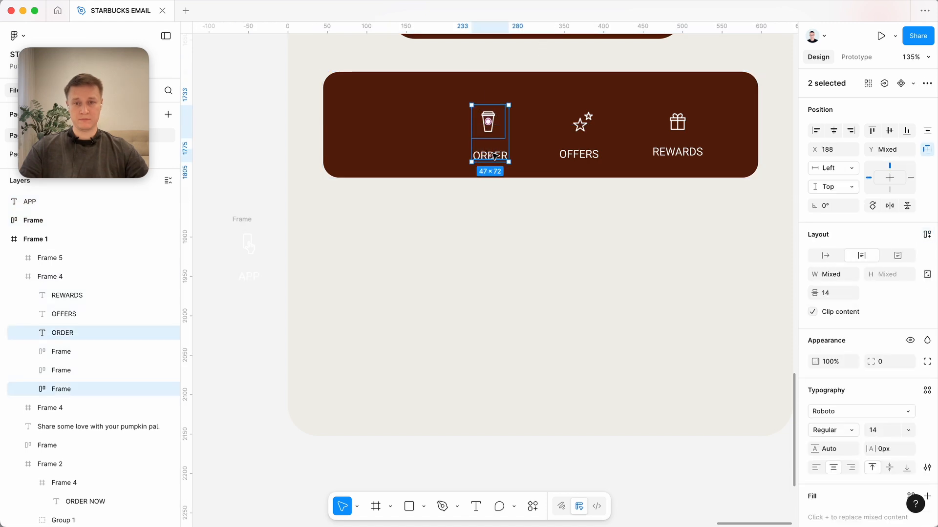
pyautogui.scroll(-3, 493, 136)
pyautogui.moveTo(488, 131); pyautogui.dragTo(495, 369)
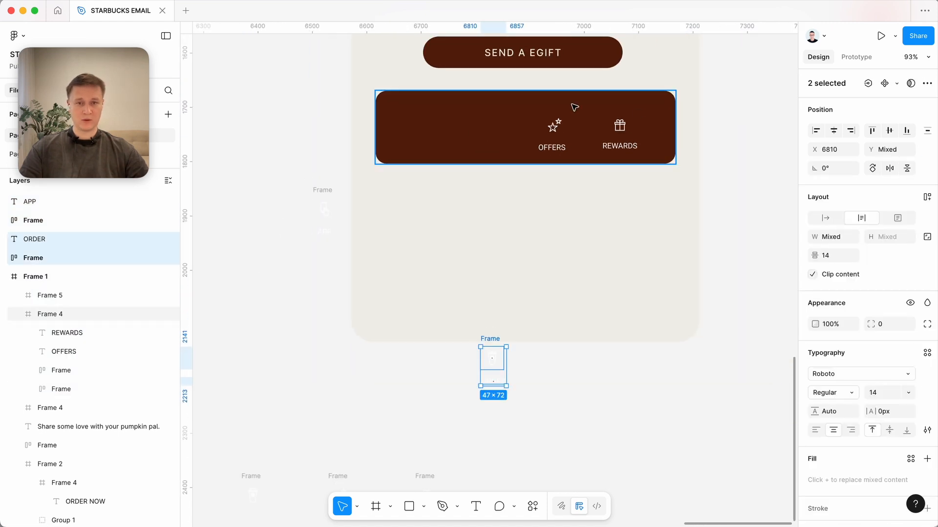
# Move the OFFERS and REWARDS icons with their labels out of the brown bar onto the empty canvas.
pyautogui.click(557, 128)
pyautogui.click(557, 128)
pyautogui.keyDown('shift'); pyautogui.click(555, 149); pyautogui.keyUp('shift')
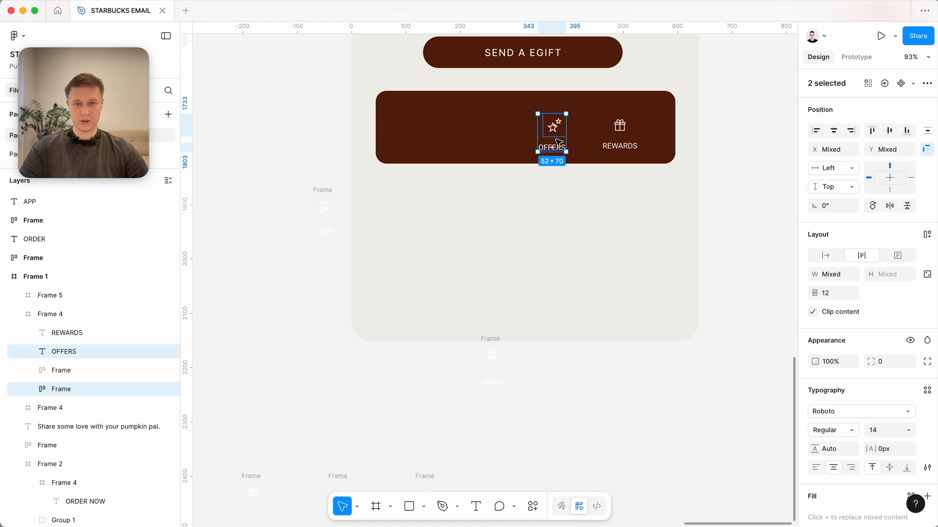
pyautogui.moveTo(558, 143); pyautogui.dragTo(614, 420)
pyautogui.click(619, 125)
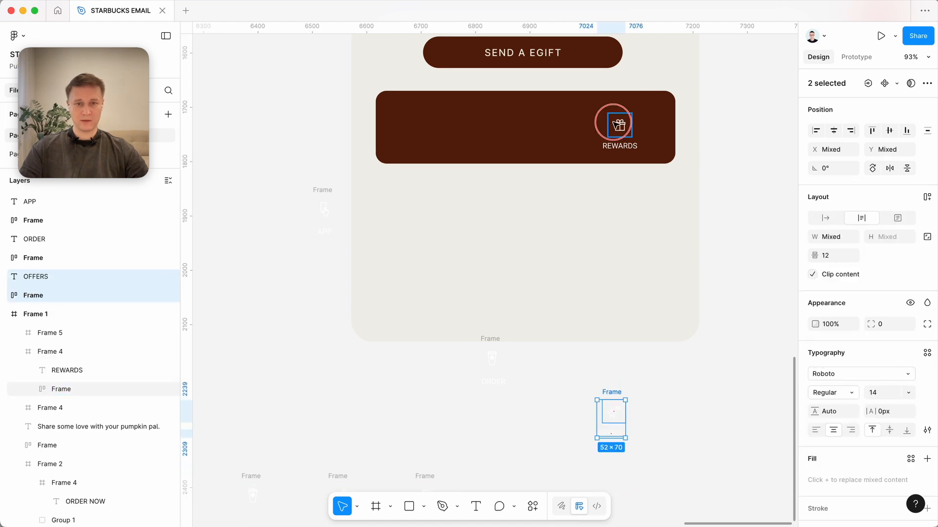
pyautogui.keyDown('shift'); pyautogui.click(619, 146); pyautogui.keyUp('shift')
pyautogui.hscroll(2, 586, 156)
pyautogui.scroll(2, 586, 155)
pyautogui.moveTo(515, 196); pyautogui.dragTo(644, 193)
# Draw a tile frame of about 98 by 87 inside the left end of the brown bar and fill it with 6A2E17.
pyautogui.click(288, 339)
pyautogui.press('f')
pyautogui.moveTo(284, 172); pyautogui.dragTo(337, 219)
pyautogui.scroll(5, 337, 220)
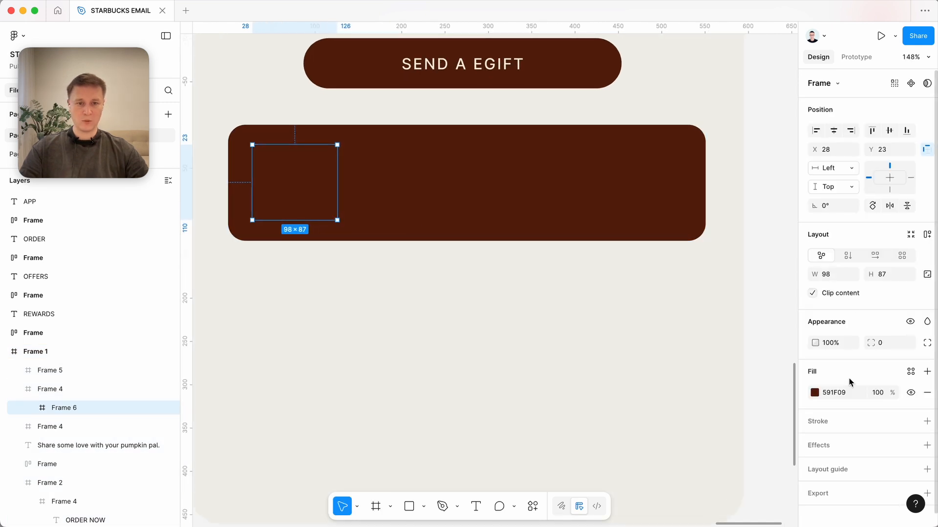
pyautogui.click(814, 392)
pyautogui.click(770, 344)
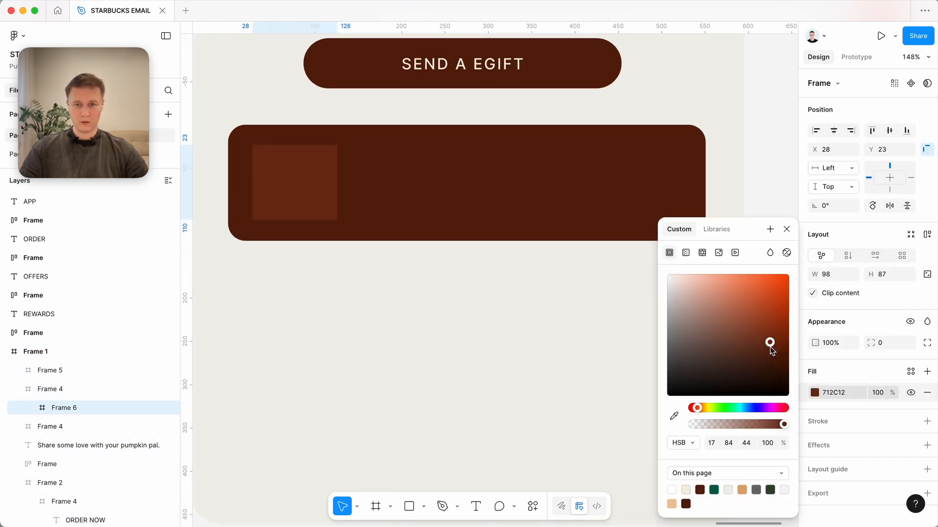
pyautogui.moveTo(771, 347); pyautogui.dragTo(765, 353)
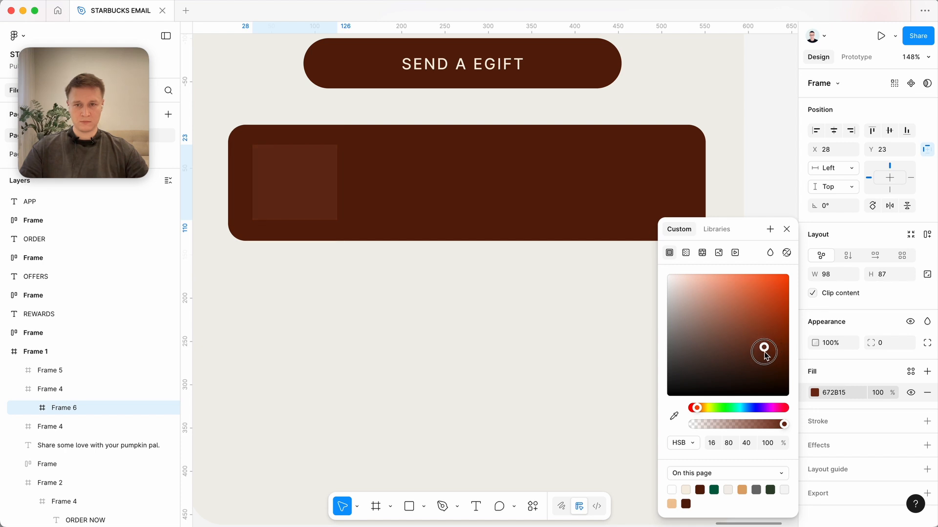
pyautogui.click(441, 194)
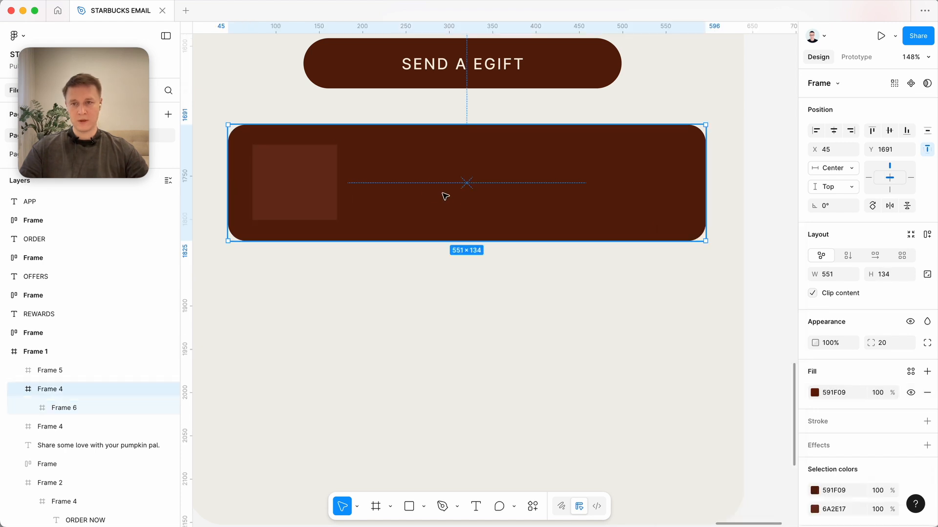
# Set the tile's corner radius to 10 and place it at X 10, Y 10 inside the brown bar.
pyautogui.click(271, 175)
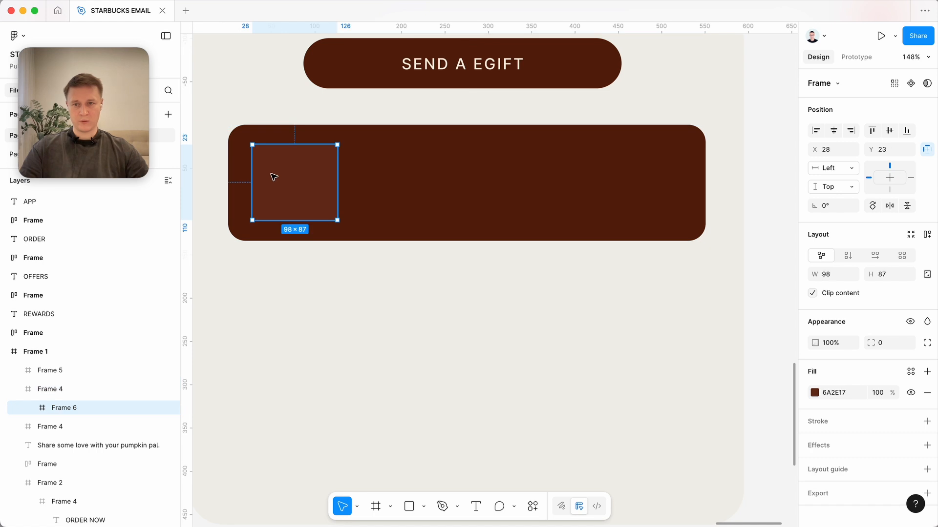
pyautogui.write('1')
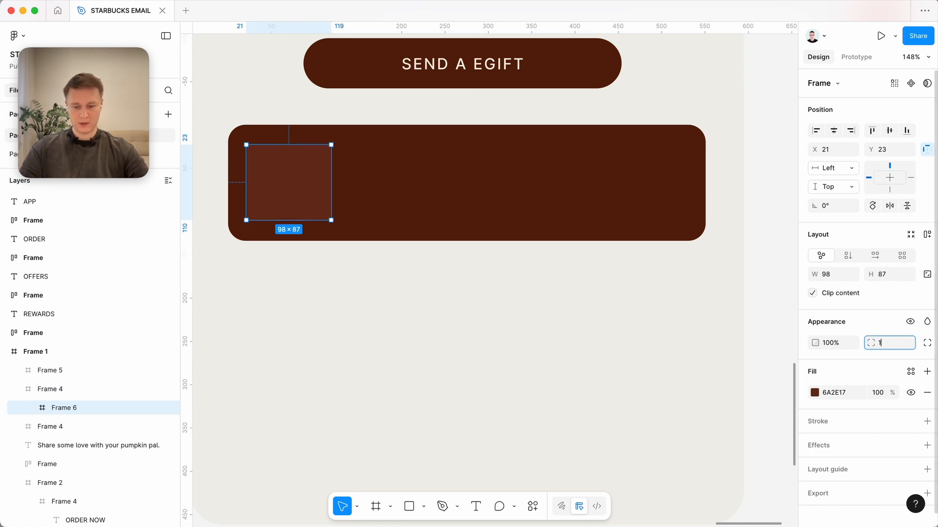
pyautogui.write('0')
pyautogui.moveTo(311, 191); pyautogui.dragTo(307, 184)
pyautogui.press('Up')
pyautogui.press('Up')
pyautogui.press('Up')
pyautogui.press('Up')
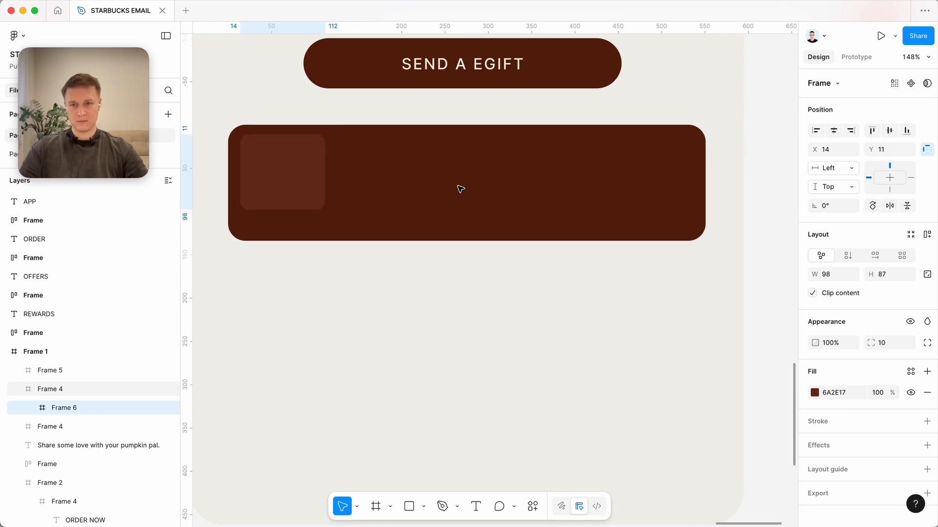
pyautogui.press('Left')
pyautogui.press('Left')
pyautogui.press('Left')
pyautogui.press('Left')
pyautogui.press('Left')
pyautogui.press('Left')
pyautogui.press('Left')
pyautogui.press('Left')
pyautogui.press('Left')
pyautogui.press('Right')
pyautogui.press('Right')
# Enlarge the tile in the brown bar to 130 by 114.
pyautogui.press('super+shift+Down')
pyautogui.press('super+shift+Down')
pyautogui.press('super+Down')
pyautogui.press('super+Down')
pyautogui.press('super+Down')
pyautogui.press('super+Down')
pyautogui.press('super+Down')
pyautogui.press('super+Down')
pyautogui.press('super+Down')
pyautogui.press('super+shift+Right')
pyautogui.press('super+shift+Right')
pyautogui.press('super+shift+Right')
pyautogui.press('super+Right')
pyautogui.press('super+Right')
# Duplicate the tile three times in a row to its right, keeping a gap of 22 between tiles.
pyautogui.press('super+d')
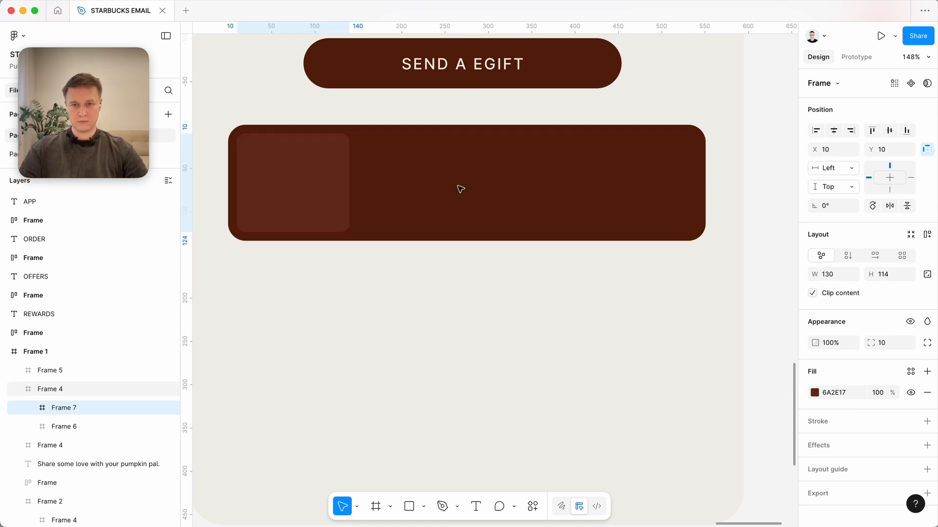
pyautogui.hotkey('shift', 'Right')
pyautogui.hotkey('shift', 'Right')
pyautogui.hotkey('shift', 'Right')
pyautogui.hotkey('shift', 'Right')
pyautogui.hotkey('shift', 'Right')
pyautogui.hotkey('shift', 'Right')
pyautogui.hotkey('shift', 'Right')
pyautogui.hotkey('shift', 'Right')
pyautogui.hotkey('shift', 'Right')
pyautogui.hotkey('shift', 'Right')
pyautogui.hotkey('shift', 'Right')
pyautogui.hotkey('shift', 'Right')
pyautogui.hotkey('shift', 'Right')
pyautogui.hotkey('shift', 'Right')
pyautogui.hotkey('shift', 'Right')
pyautogui.press('Right')
pyautogui.press('Right')
pyautogui.press('super+d')
pyautogui.press('super+d')
# Apply auto layout to the brown tile bar with a gap of 10 between tiles and horizontal padding of 10.
pyautogui.click(559, 198)
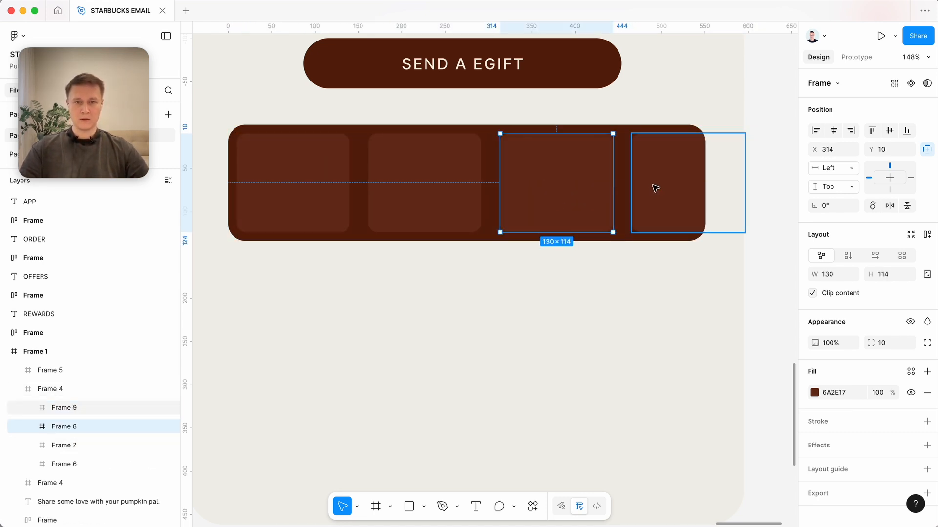
pyautogui.click(479, 225)
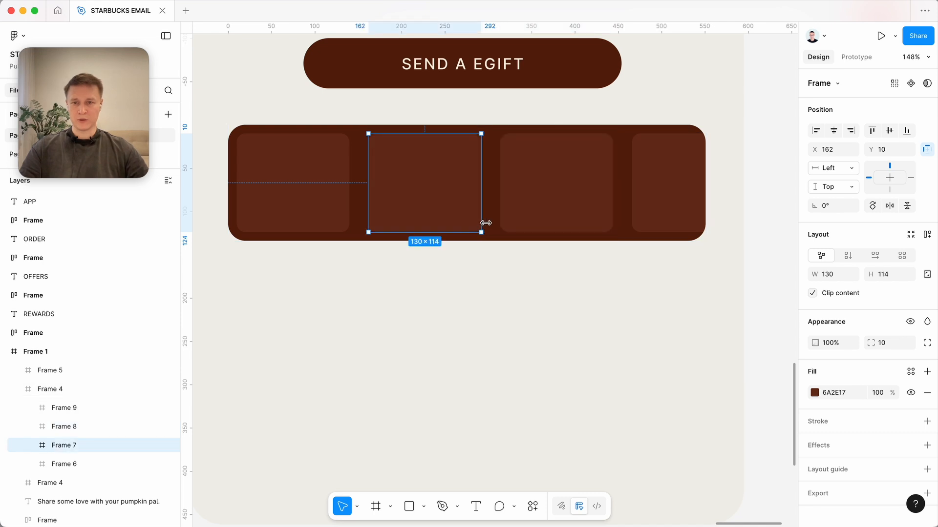
pyautogui.click(622, 164)
pyautogui.scroll(-5, 500, 220)
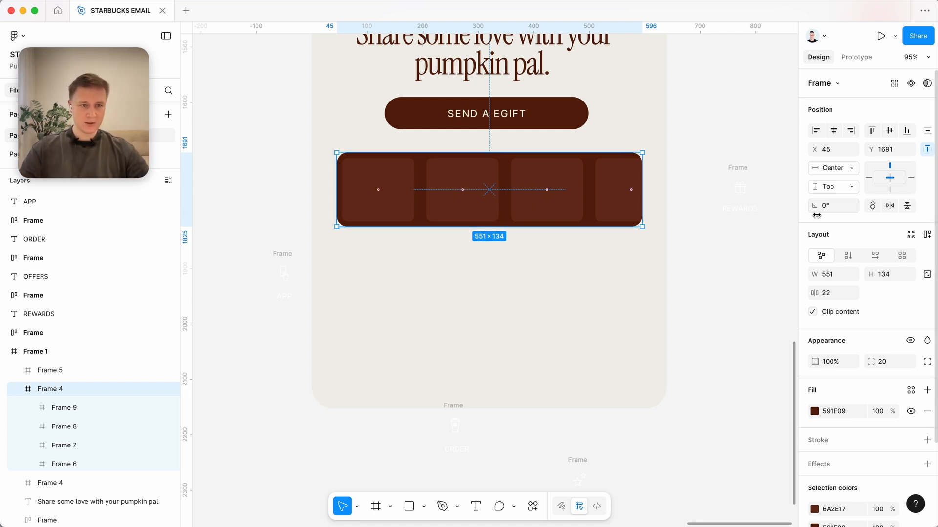
pyautogui.click(928, 238)
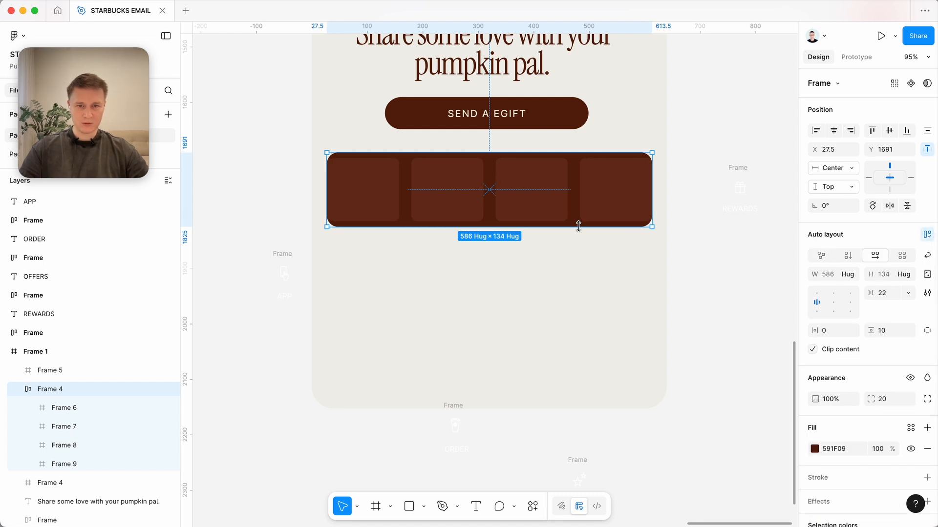
pyautogui.click(892, 295)
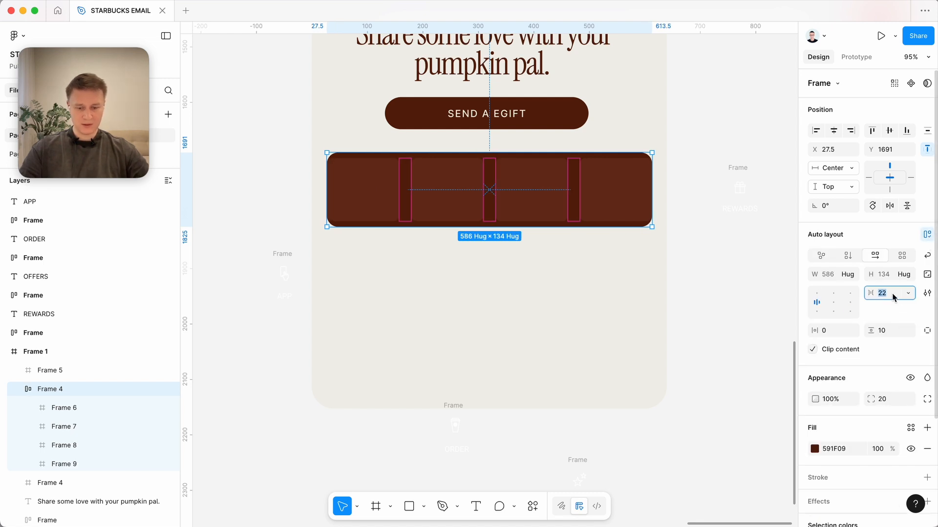
pyautogui.write('10')
pyautogui.click(835, 333)
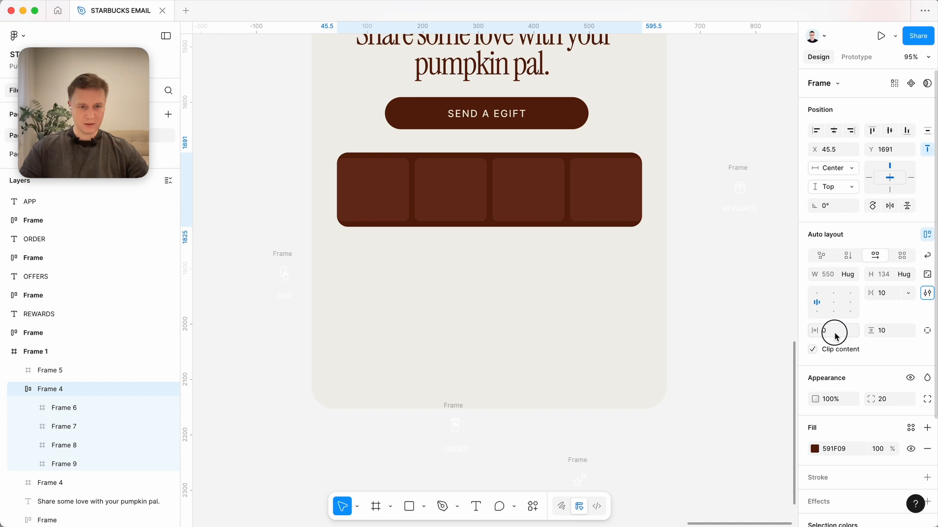
pyautogui.press('Tab')
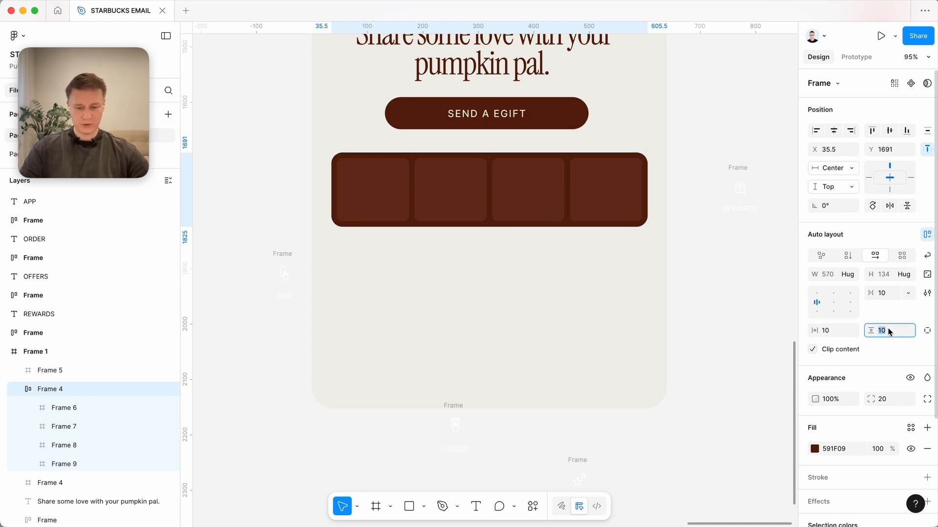
pyautogui.click(718, 245)
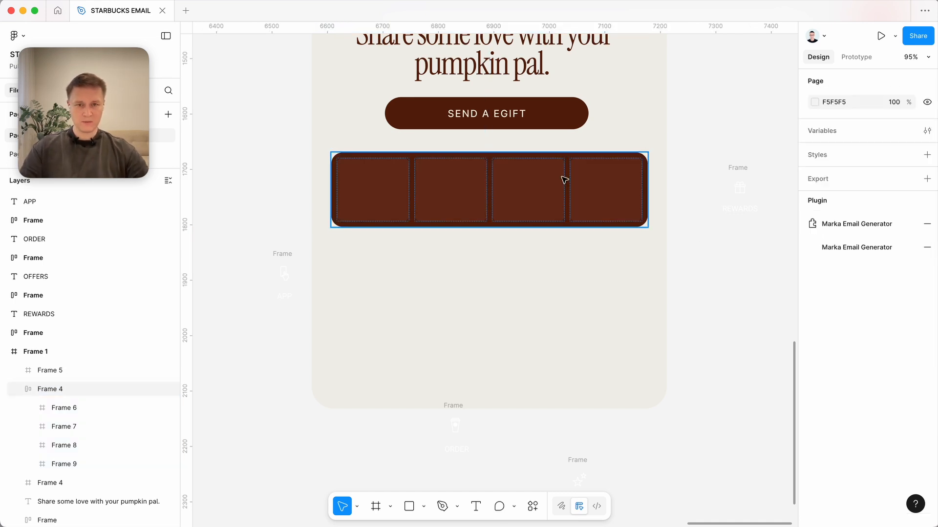
# Move the brown tile bar down to Y 1708 in the email frame.
pyautogui.click(563, 180)
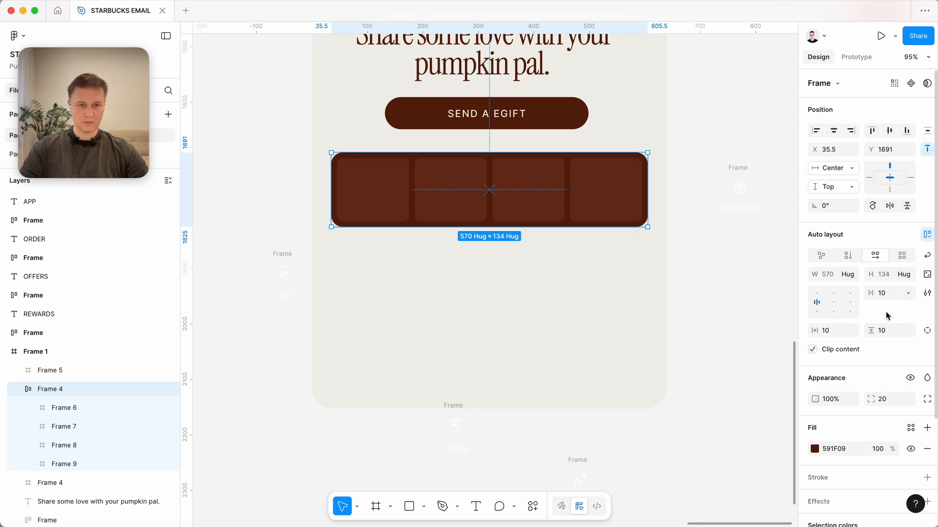
pyautogui.click(579, 196)
pyautogui.keyDown('shift'); pyautogui.click(517, 202); pyautogui.keyUp('shift')
pyautogui.keyDown('shift'); pyautogui.click(449, 202); pyautogui.keyUp('shift')
pyautogui.keyDown('shift'); pyautogui.click(374, 202); pyautogui.keyUp('shift')
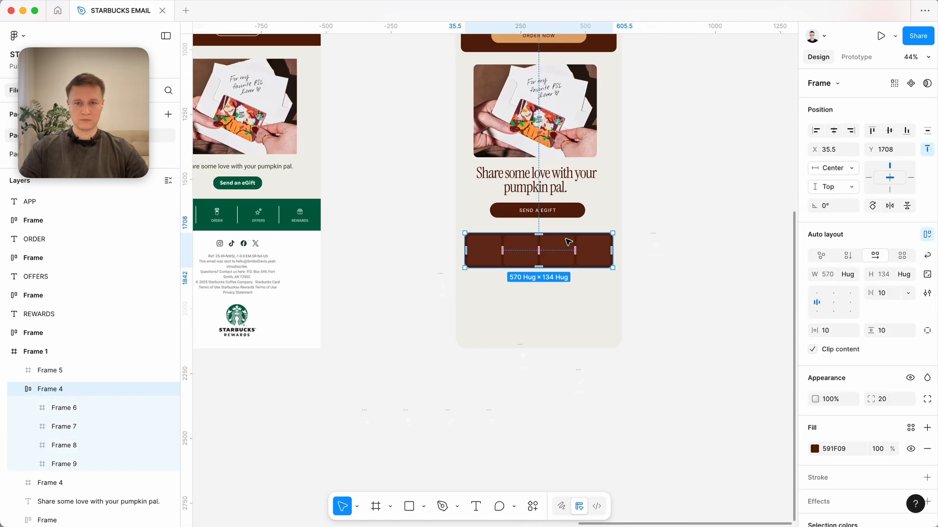
# Place the original APP, ORDER, OFFERS and REWARDS icons and labels in the four tiles, and move the bar to X 31.
pyautogui.moveTo(625, 462); pyautogui.dragTo(622, 254)
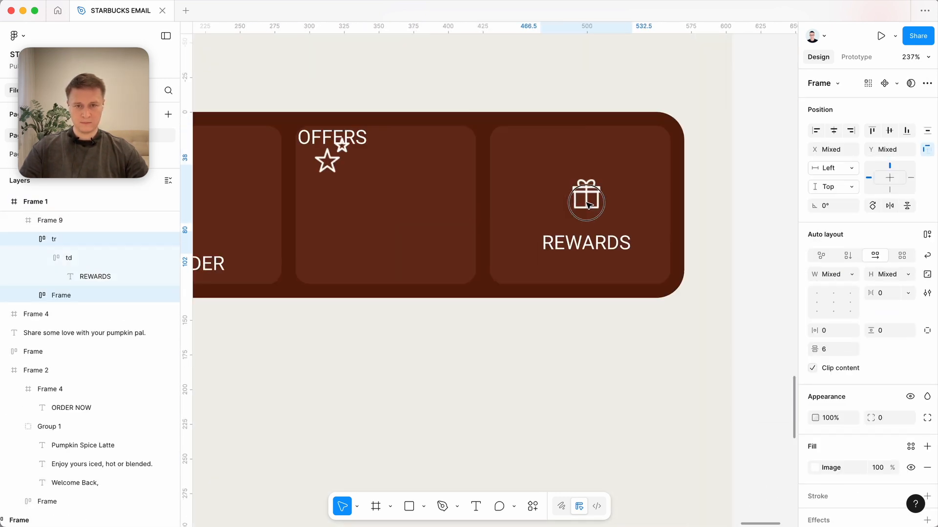
pyautogui.moveTo(337, 144); pyautogui.dragTo(359, 235)
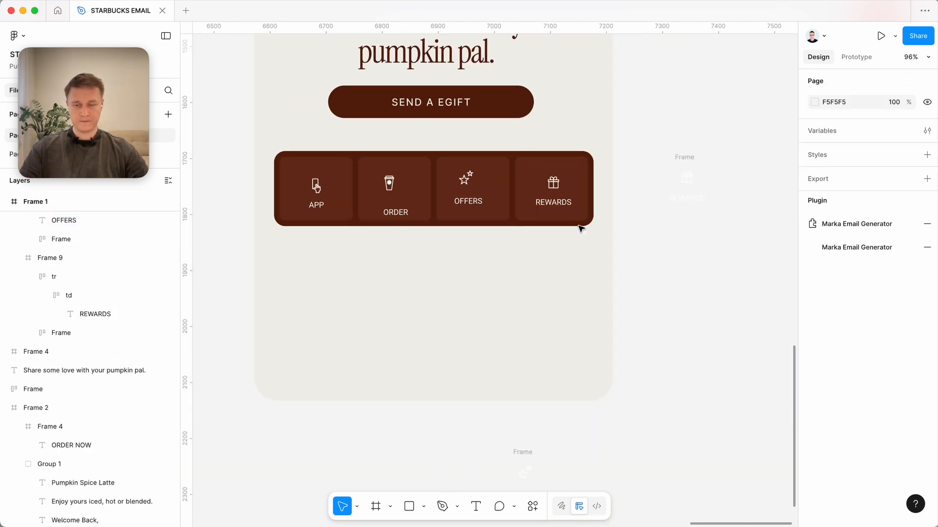
pyautogui.scroll(4, 579, 225)
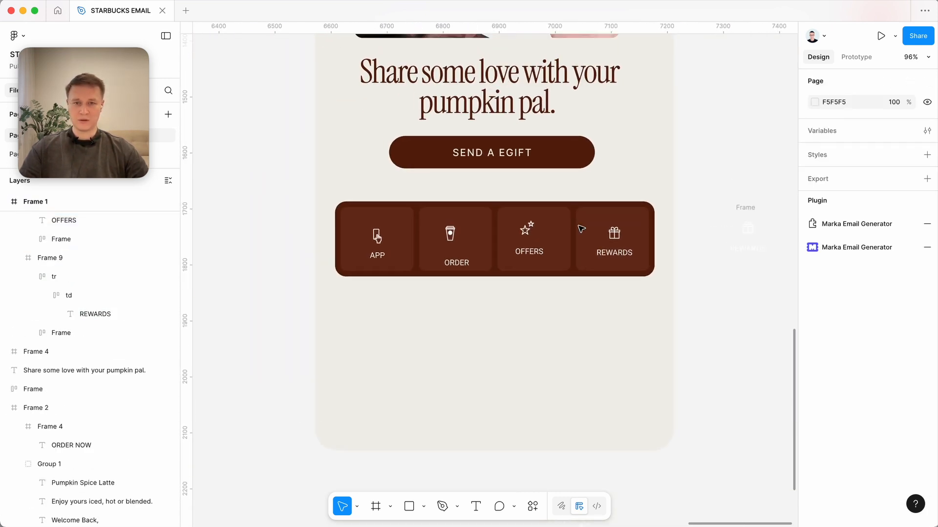
pyautogui.click(558, 247)
# Delete the leftover stray frames lying below the two email designs.
pyautogui.scroll(-5, 557, 247)
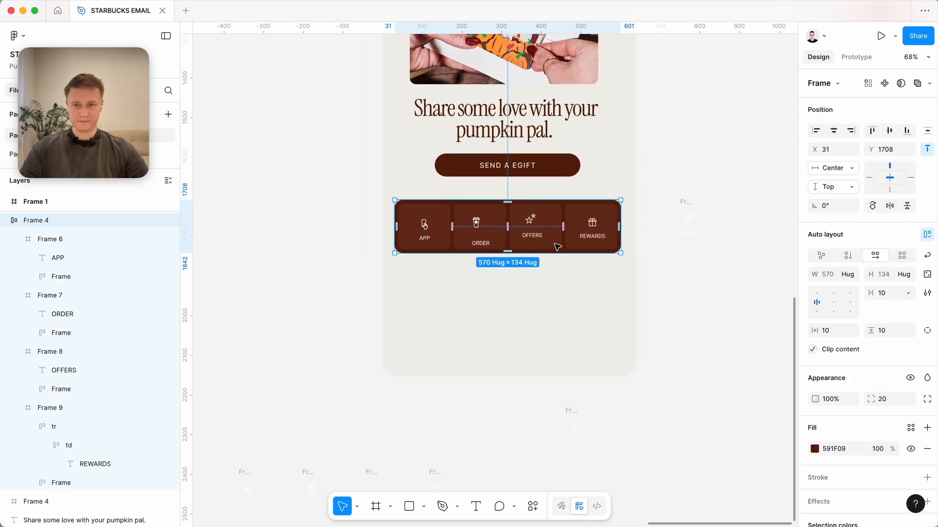
pyautogui.scroll(-2, 557, 247)
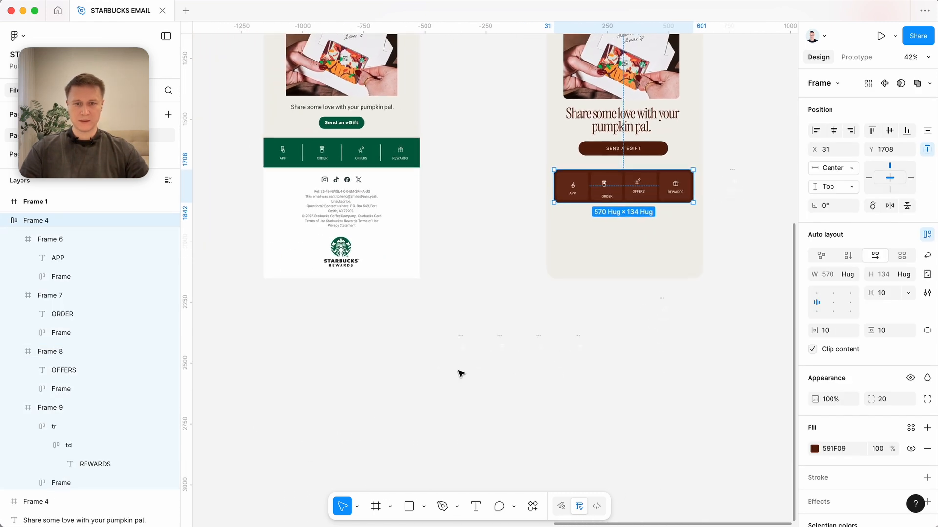
pyautogui.moveTo(425, 383); pyautogui.dragTo(720, 306)
pyautogui.click(550, 395)
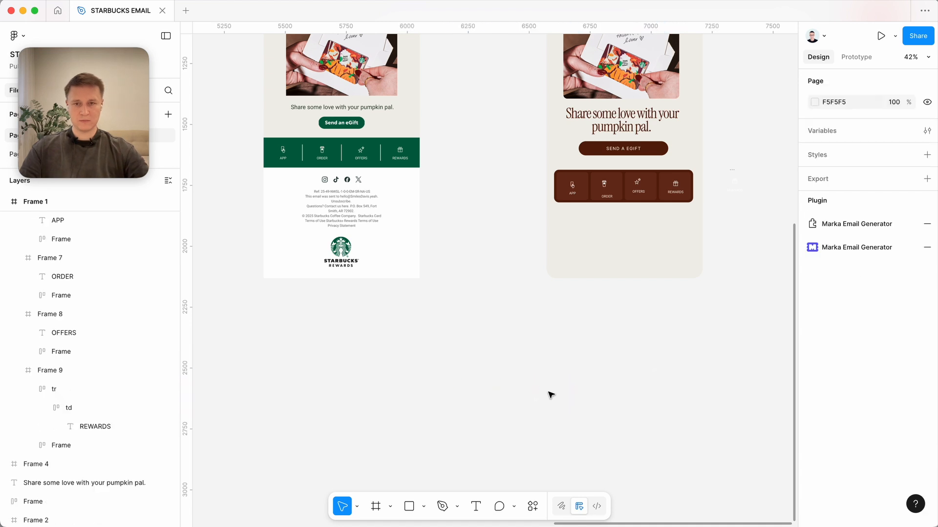
# Add a white 570 by 396 footer card with radius 20 at X 31, Y 1876, containing the original social icons, legal text and logo.
pyautogui.scroll(8, 550, 395)
pyautogui.scroll(-3, 551, 394)
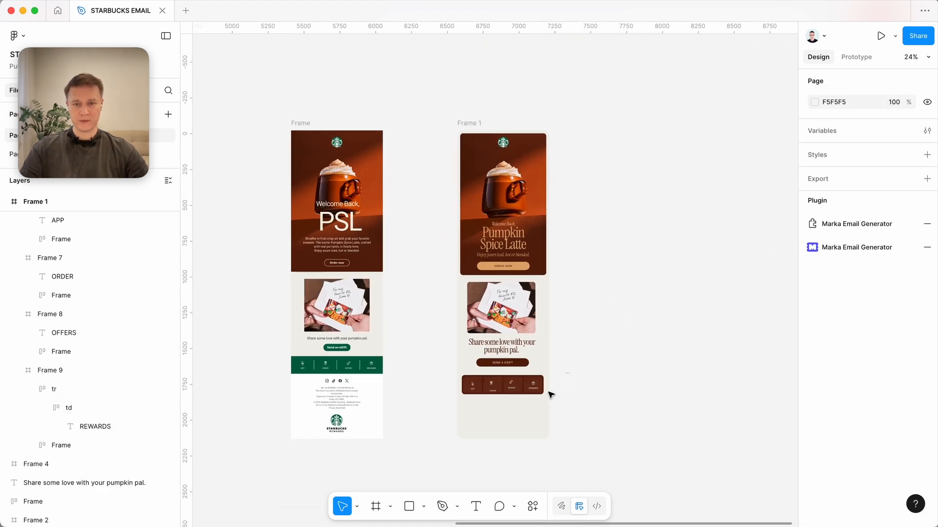
pyautogui.scroll(2, 550, 395)
pyautogui.moveTo(528, 442); pyautogui.dragTo(631, 232)
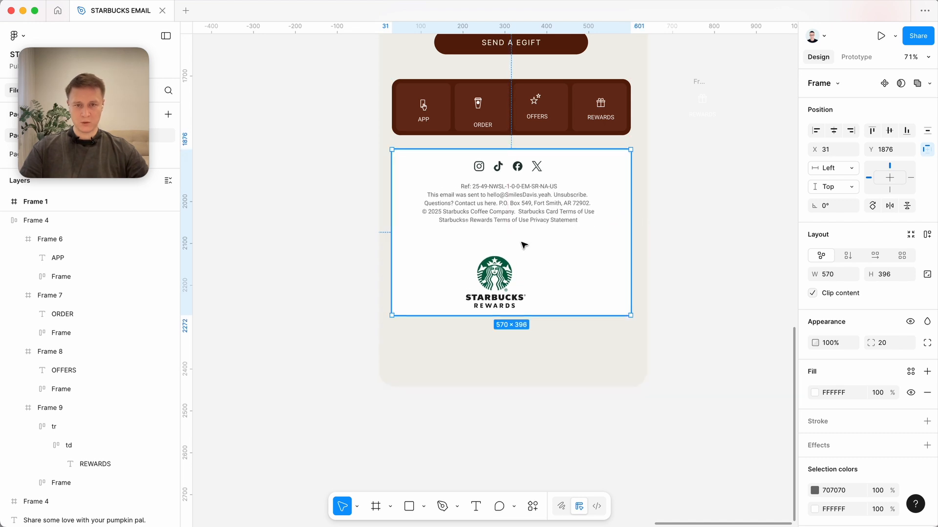
# Shift the footer contents together so the social icons and legal text are centred horizontally in the white card.
pyautogui.press('Return')
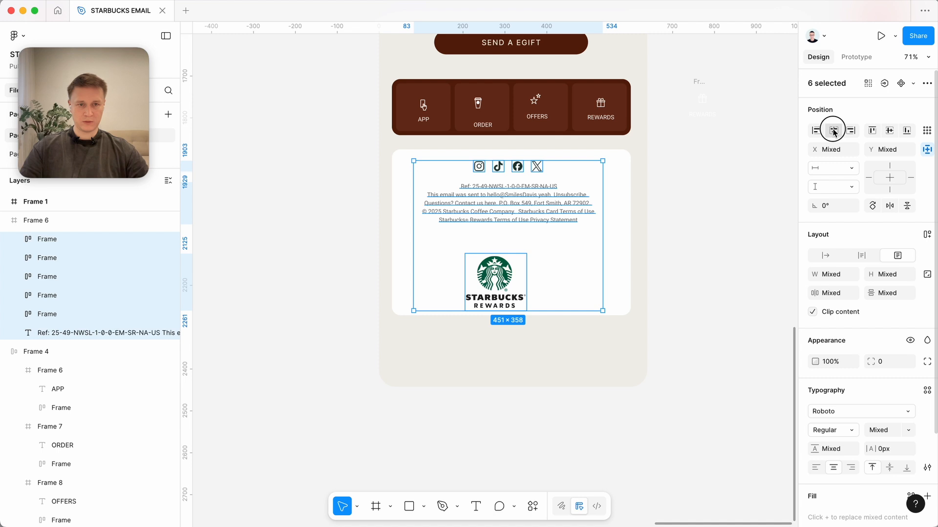
pyautogui.click(833, 129)
pyautogui.click(833, 130)
pyautogui.press('super+z')
pyautogui.click(736, 191)
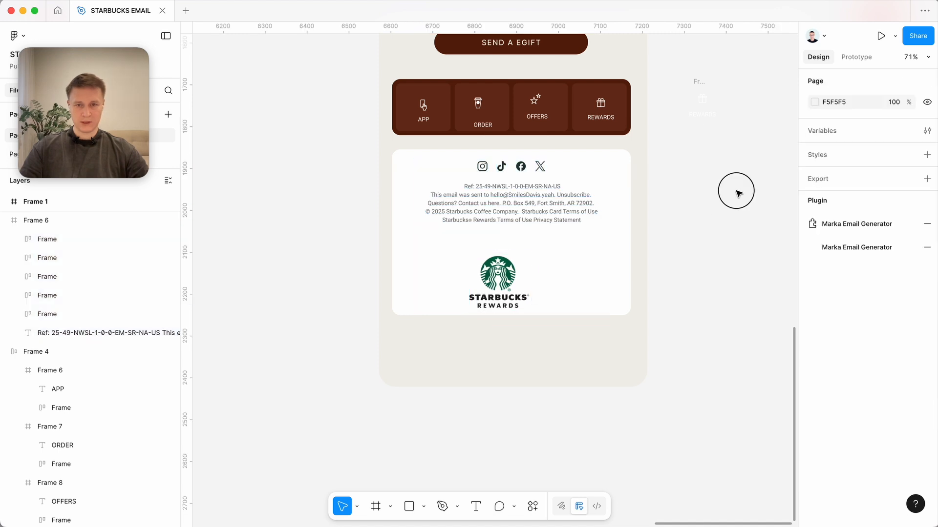
# Move the Starbucks Rewards logo to X 235, Y 241 inside the footer card.
pyautogui.click(506, 288)
pyautogui.click(485, 288)
pyautogui.moveTo(485, 288); pyautogui.dragTo(506, 296)
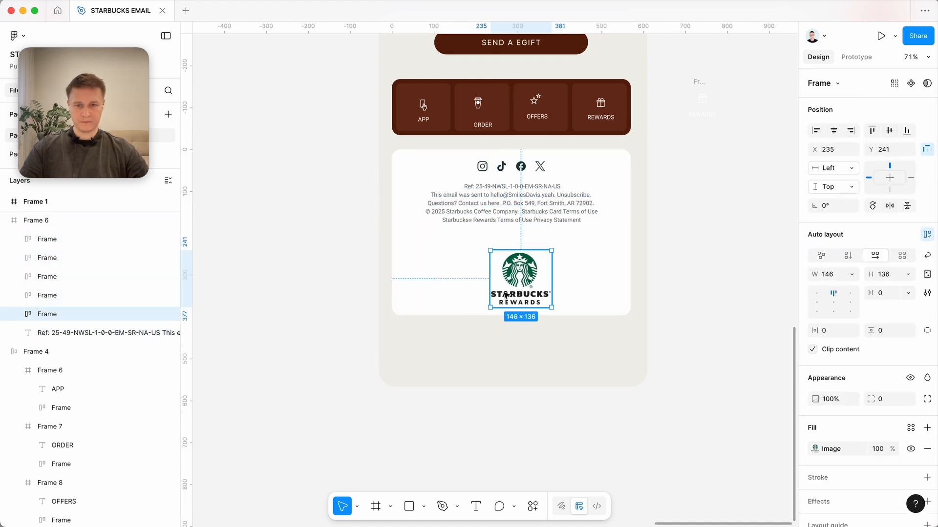
# Shorten the redesigned email frame so its lower edge ends about 20 below the footer card.
pyautogui.click(510, 404)
pyautogui.scroll(-3, 546, 337)
pyautogui.click(564, 310)
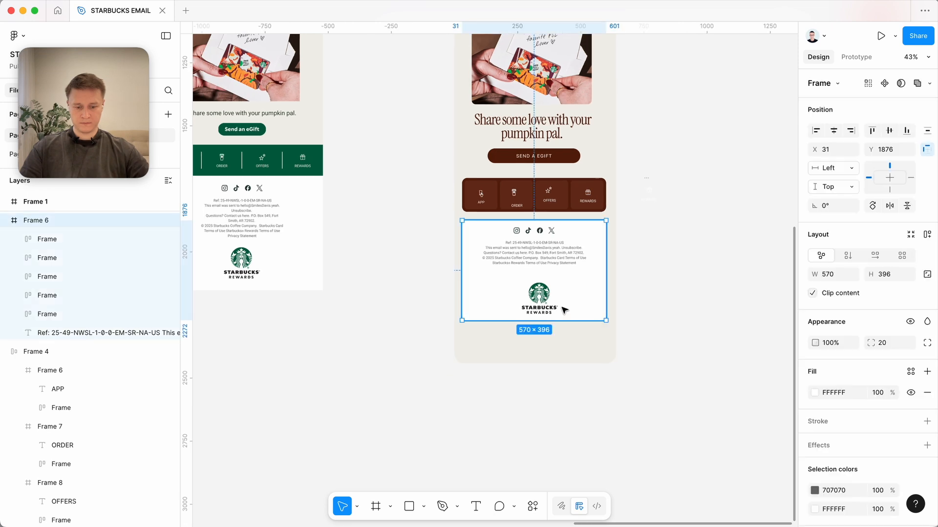
pyautogui.click(564, 323)
pyautogui.moveTo(563, 362); pyautogui.dragTo(569, 329)
pyautogui.click(562, 380)
# Move the redesigned email frame closer to the original email.
pyautogui.scroll(-3, 562, 380)
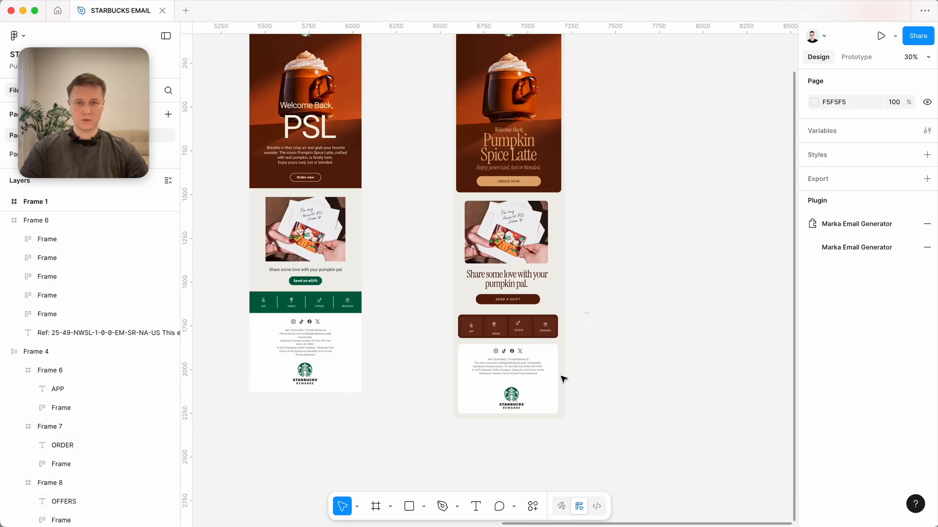
pyautogui.scroll(2, 574, 181)
pyautogui.moveTo(477, 43); pyautogui.dragTo(458, 46)
pyautogui.click(688, 224)
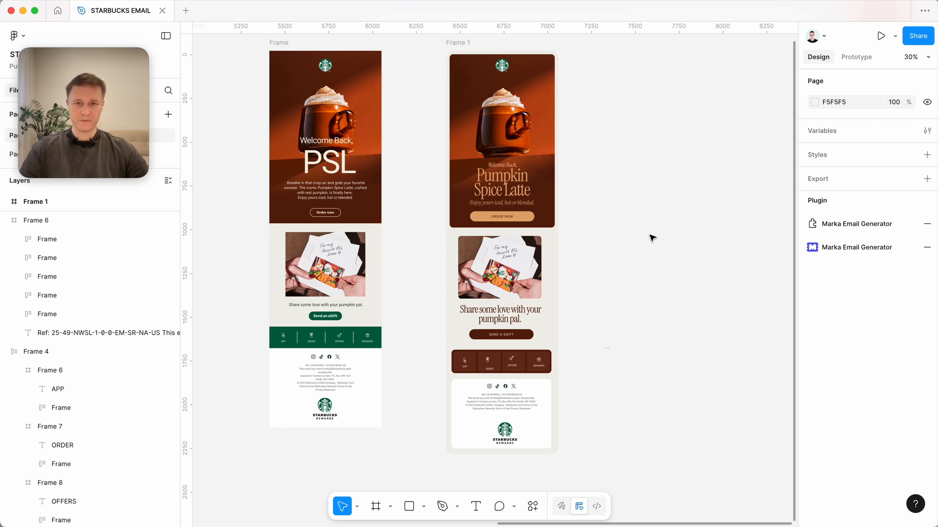
# Compare the redesigned email with the original and inspect the hero frame and its grouped headline text.
pyautogui.hscroll(2, 652, 238)
pyautogui.scroll(1, 652, 238)
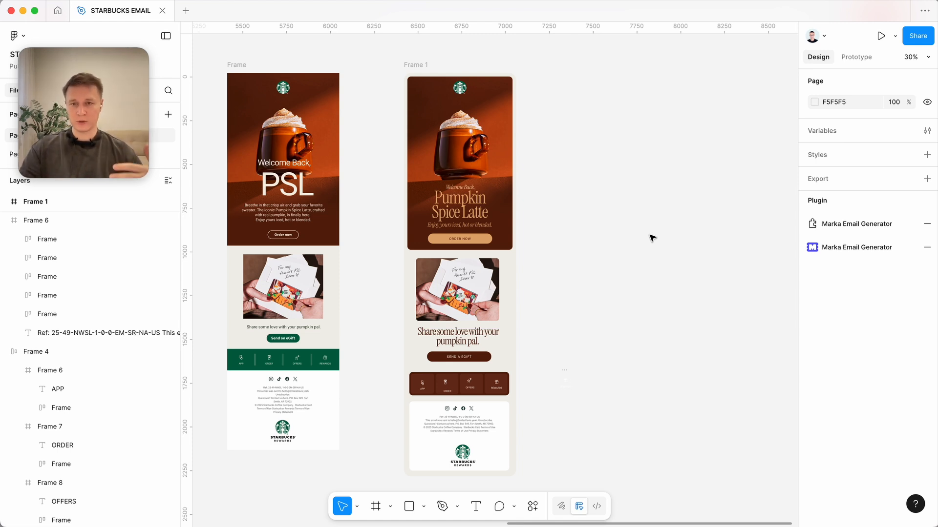
pyautogui.hscroll(-2, 652, 238)
pyautogui.scroll(1, 652, 238)
pyautogui.scroll(2, 653, 237)
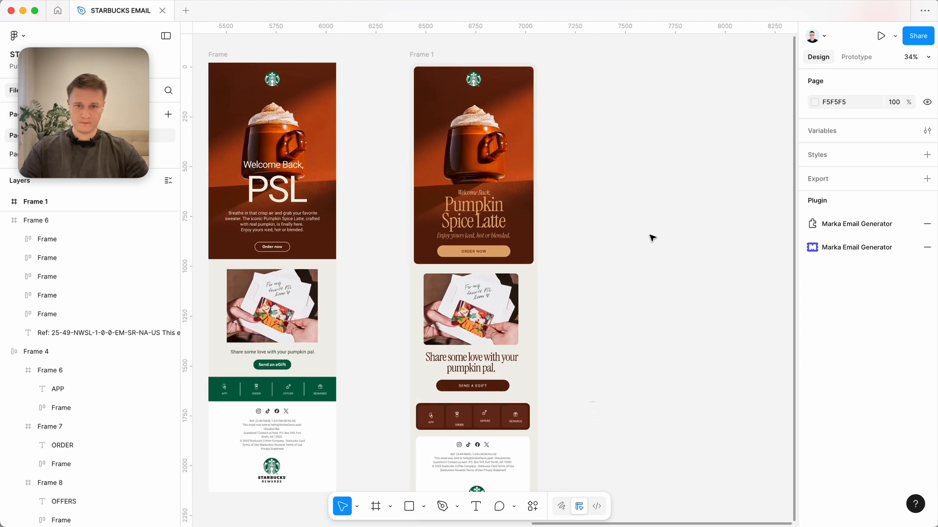
pyautogui.click(505, 190)
pyautogui.scroll(2, 508, 191)
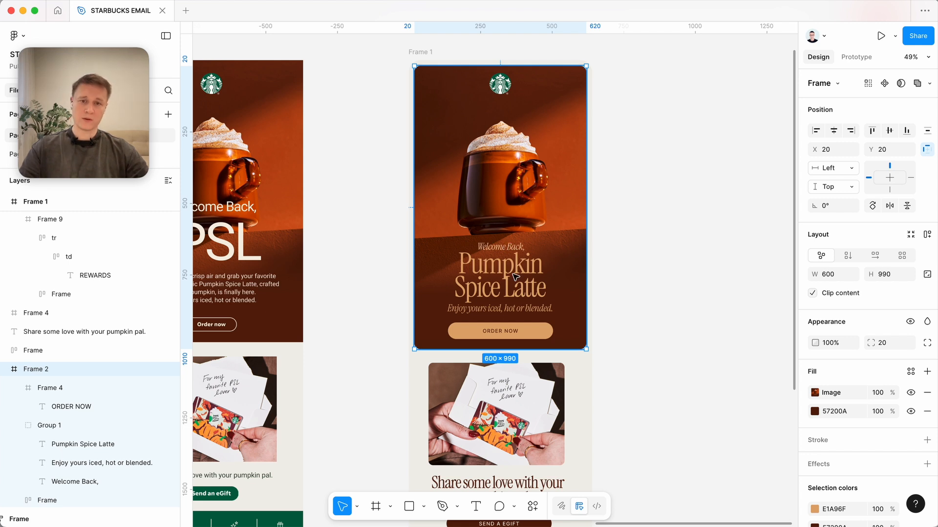
pyautogui.scroll(5, 515, 277)
pyautogui.click(503, 321)
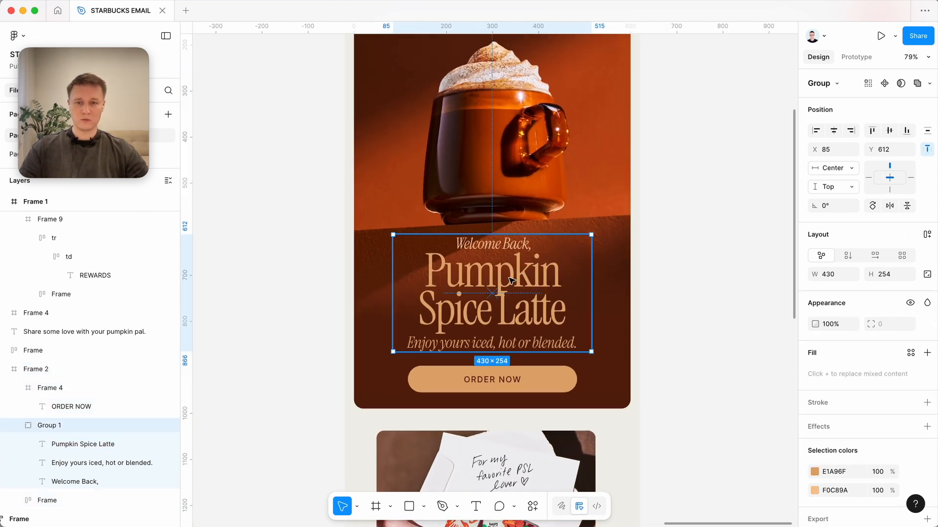
pyautogui.click(503, 321)
pyautogui.press('Escape')
pyautogui.click(499, 342)
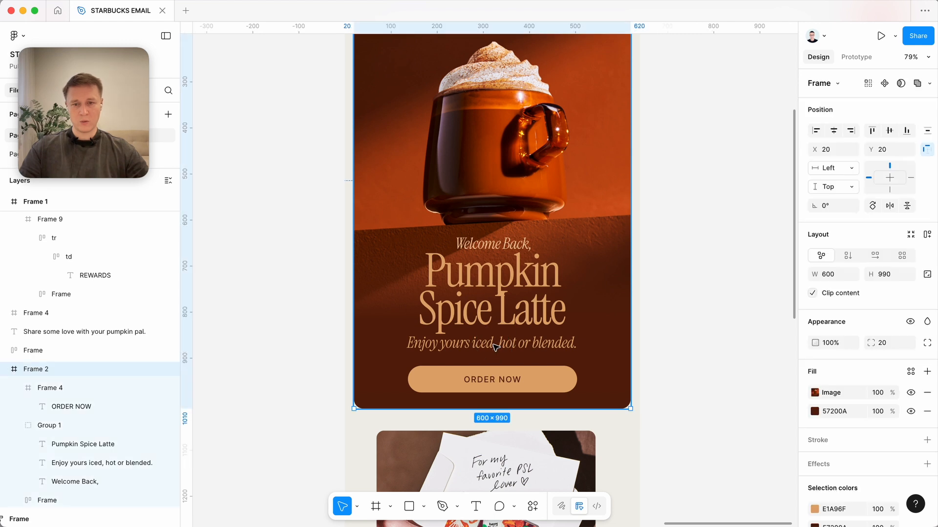
# Wrap the gift card image, pumpkin pal heading and SEND A EGIFT button in a centred vertical auto layout with a spacing of 14.
pyautogui.scroll(-3, 559, 286)
pyautogui.click(683, 329)
pyautogui.scroll(-5, 571, 329)
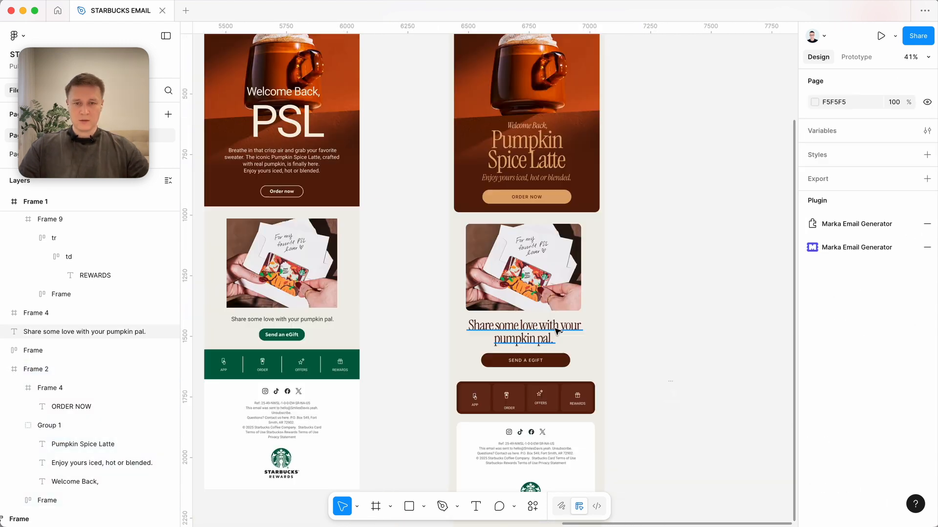
pyautogui.click(548, 337)
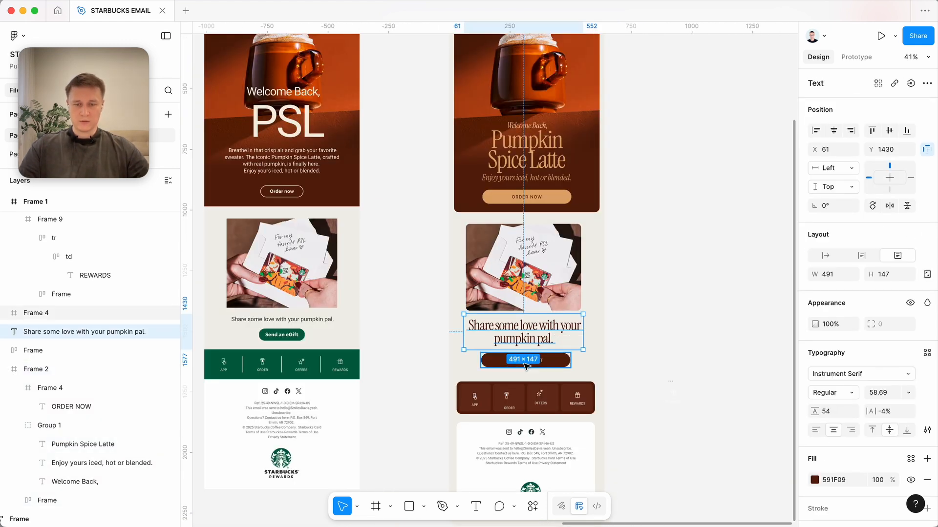
pyautogui.click(684, 299)
pyautogui.moveTo(402, 360); pyautogui.dragTo(627, 250)
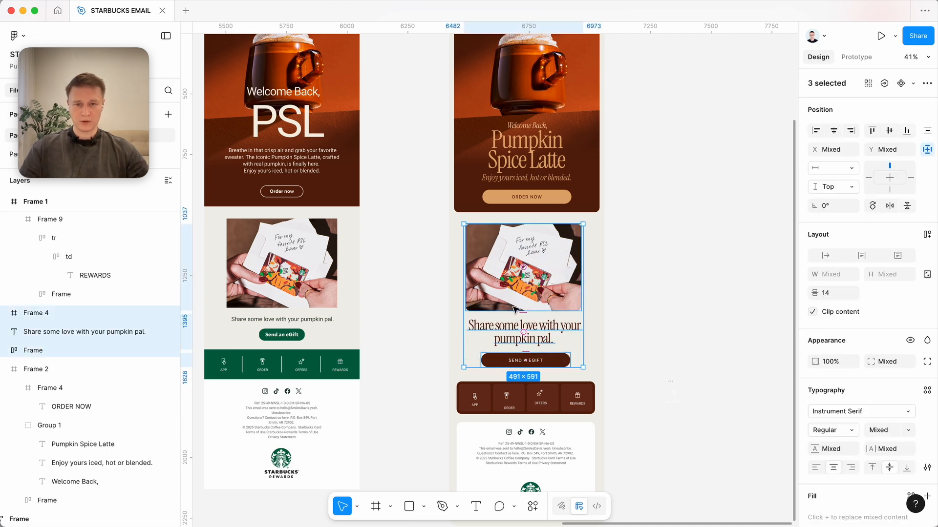
pyautogui.moveTo(405, 354); pyautogui.dragTo(595, 259)
pyautogui.hotkey('shift', 'a')
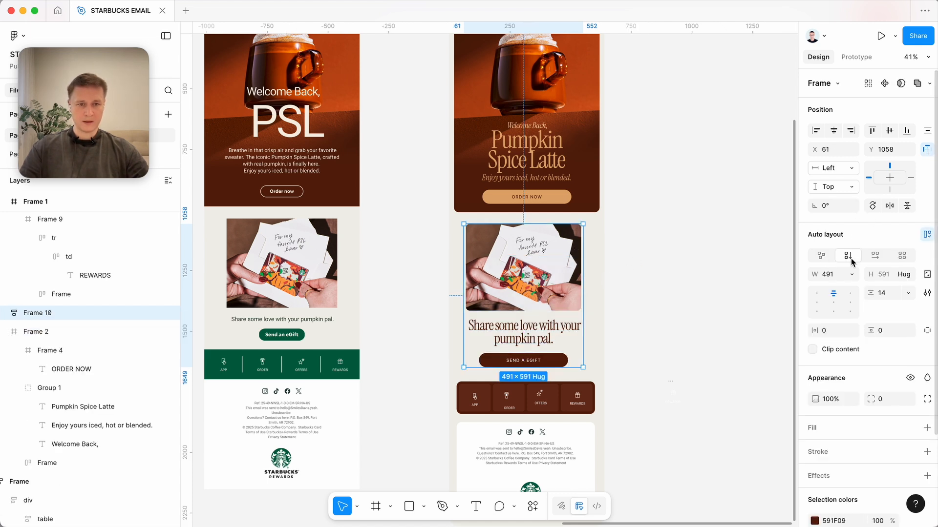
pyautogui.click(852, 274)
pyautogui.click(746, 234)
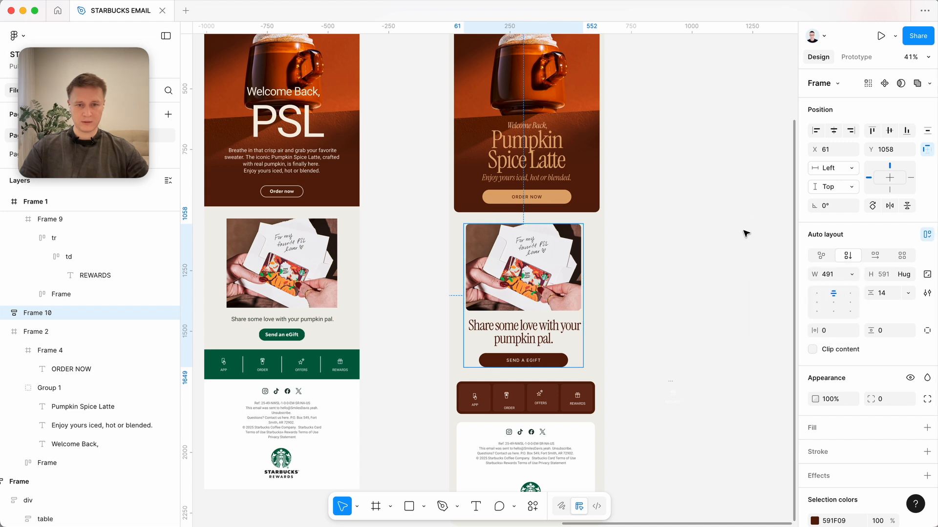
pyautogui.click(679, 278)
pyautogui.scroll(4, 679, 278)
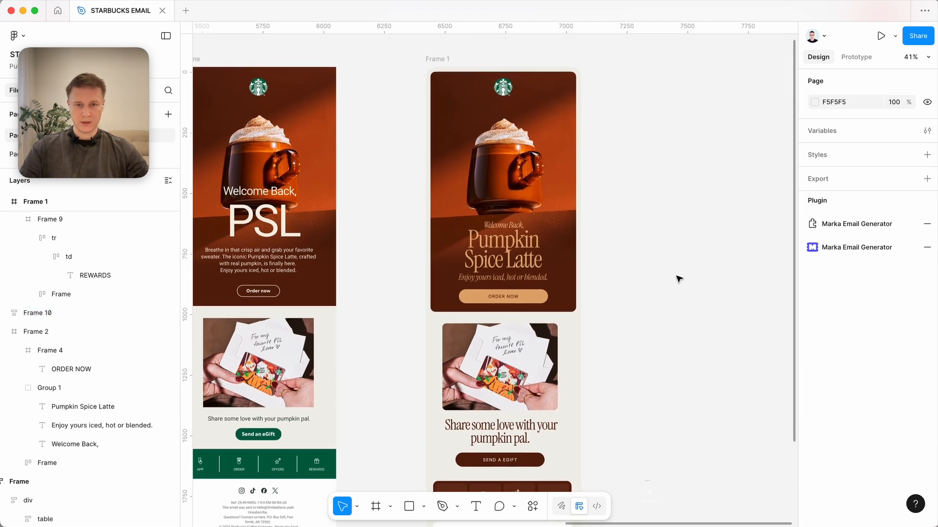
# Apply vertical auto layout to the redesigned email frame and set the spacing between its sections to 40.
pyautogui.scroll(-3, 677, 278)
pyautogui.click(623, 312)
pyautogui.scroll(3, 627, 311)
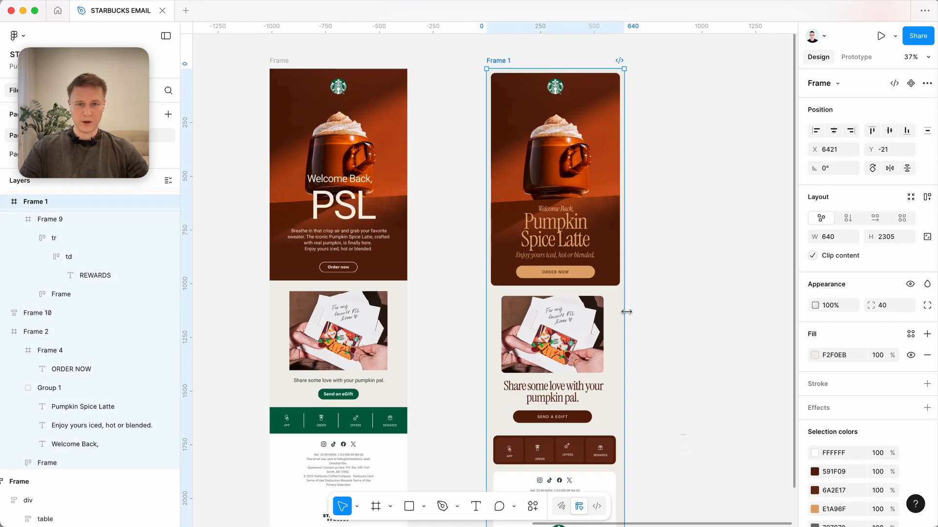
pyautogui.scroll(-3, 627, 311)
pyautogui.scroll(2, 570, 288)
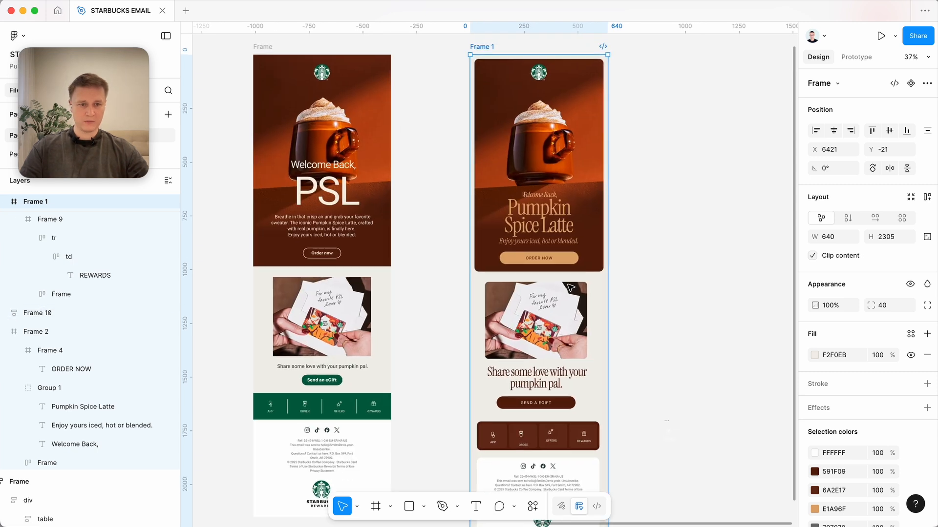
pyautogui.scroll(-2, 571, 288)
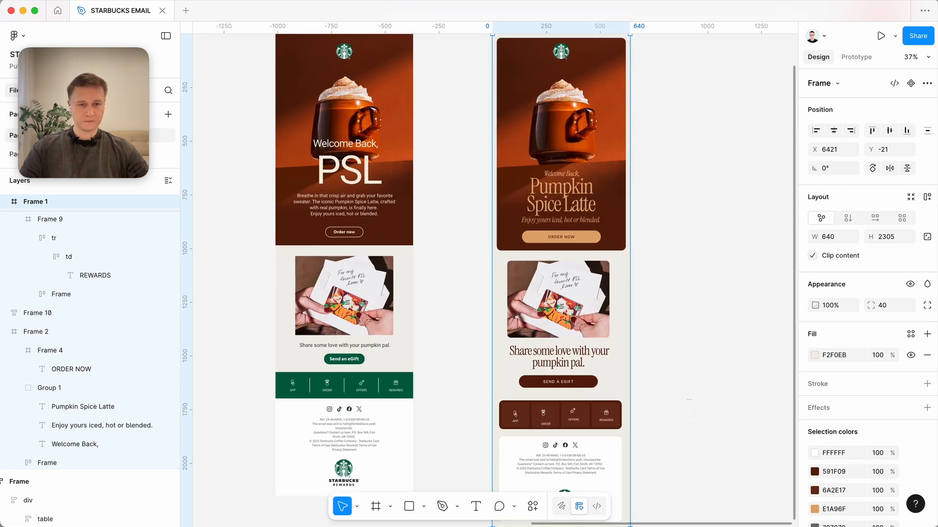
pyautogui.click(926, 198)
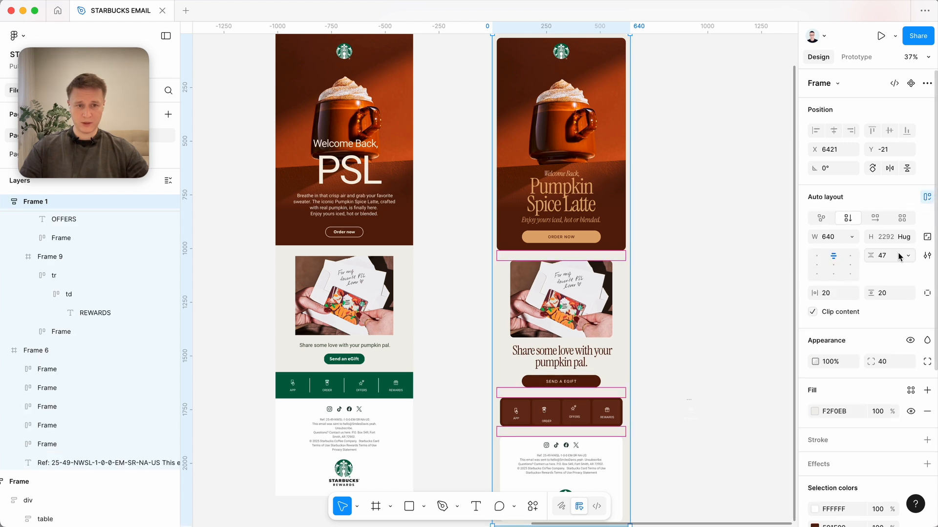
pyautogui.click(900, 256)
pyautogui.write('40')
pyautogui.press('Return')
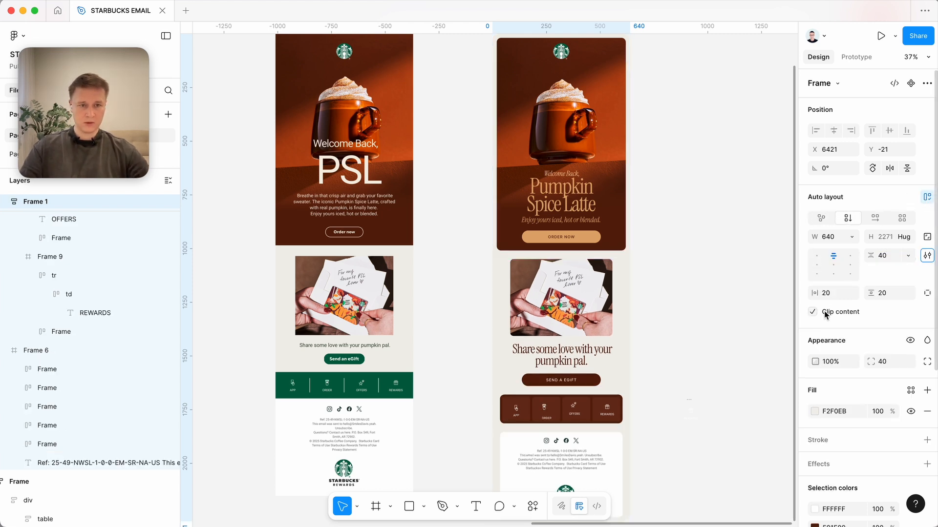
pyautogui.click(768, 293)
# Set the gift card section's width to fill the email frame.
pyautogui.scroll(2, 733, 296)
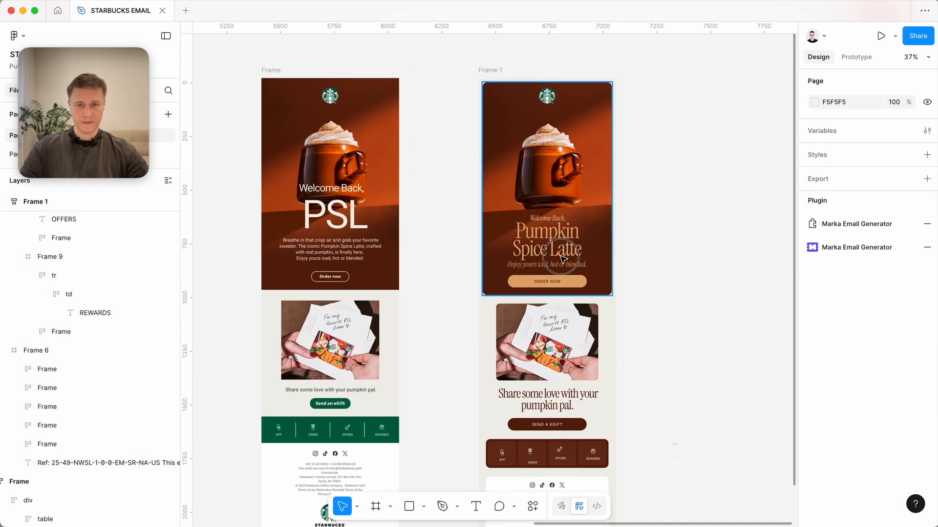
pyautogui.click(562, 249)
pyautogui.press('Tab')
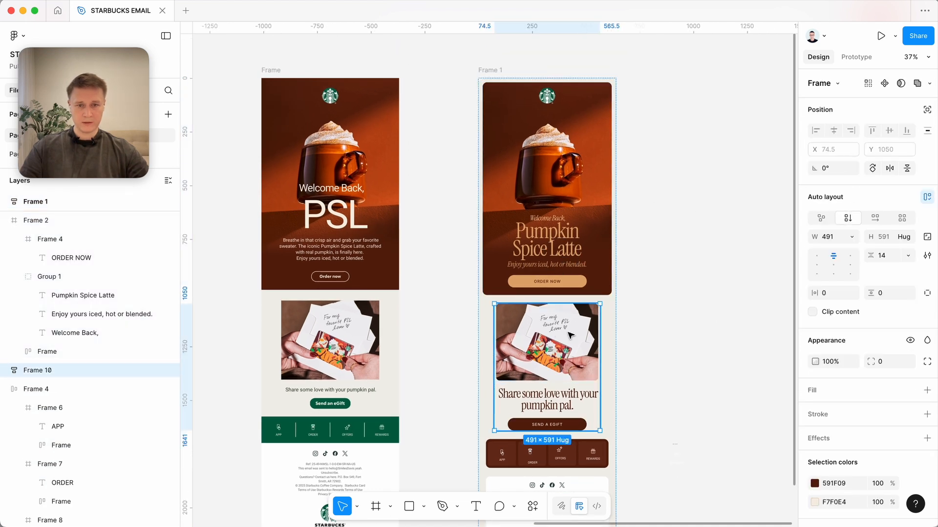
pyautogui.click(851, 237)
pyautogui.click(833, 264)
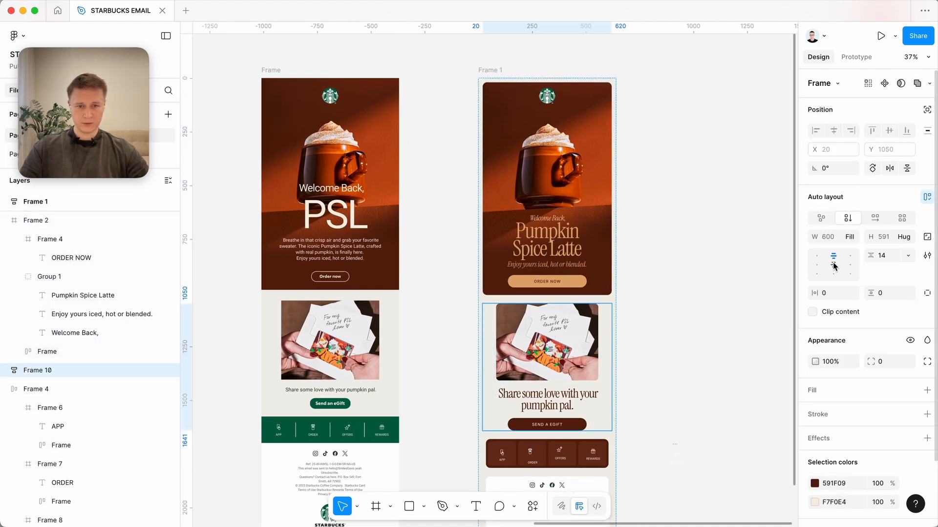
# Examine the layout sizing of the gift card image, pumpkin pal heading, SEND A EGIFT button and the icon bar beneath them.
pyautogui.click(563, 374)
pyautogui.scroll(5, 562, 374)
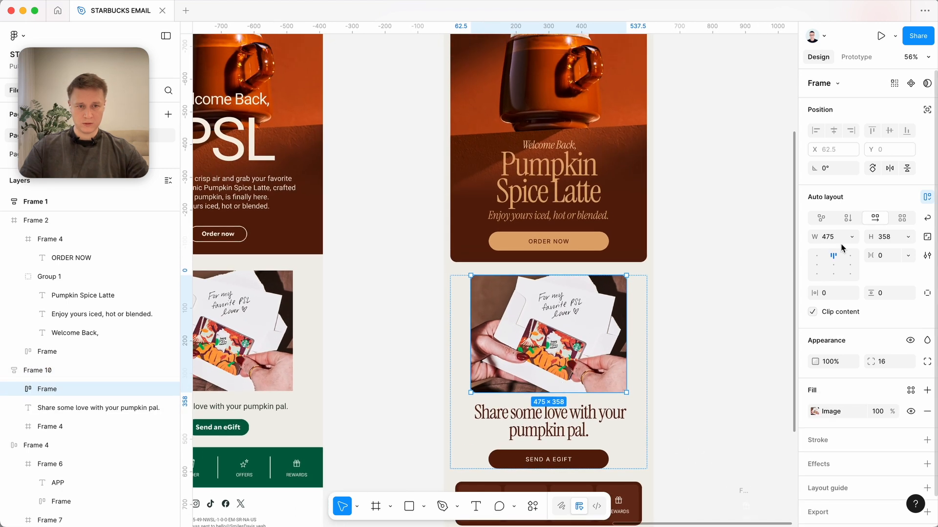
pyautogui.press('Tab')
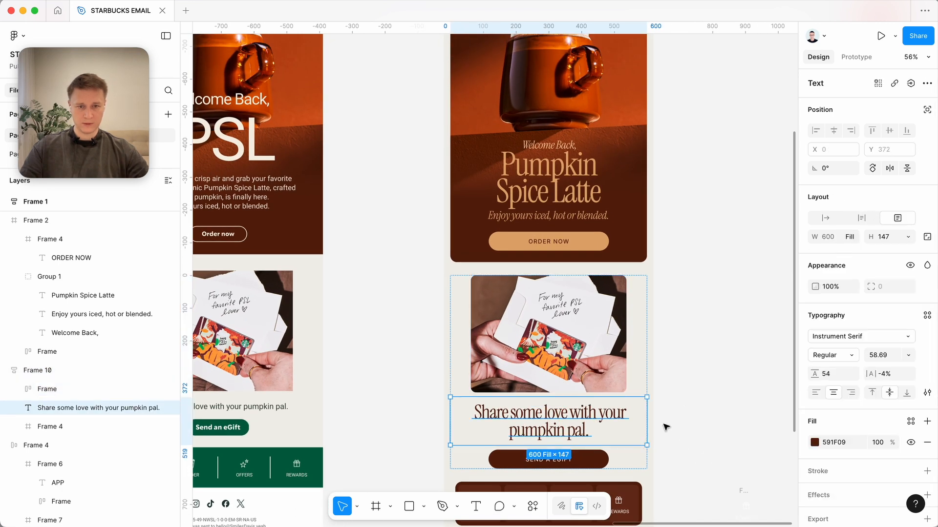
pyautogui.click(550, 462)
pyautogui.scroll(-3, 550, 462)
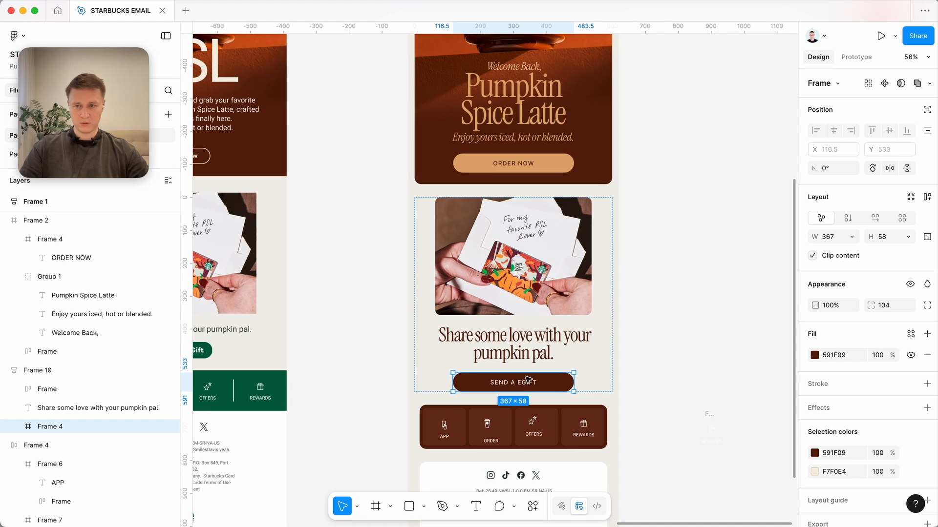
pyautogui.scroll(4, 438, 392)
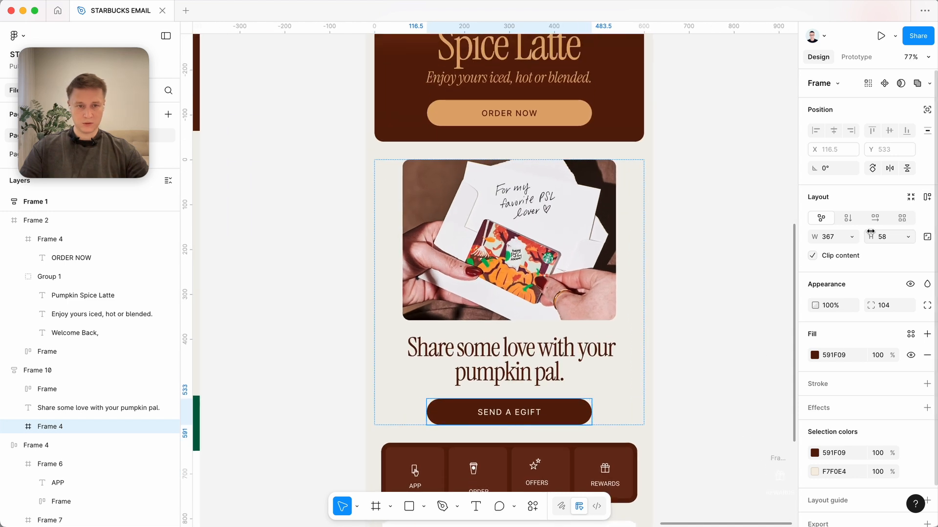
pyautogui.click(693, 337)
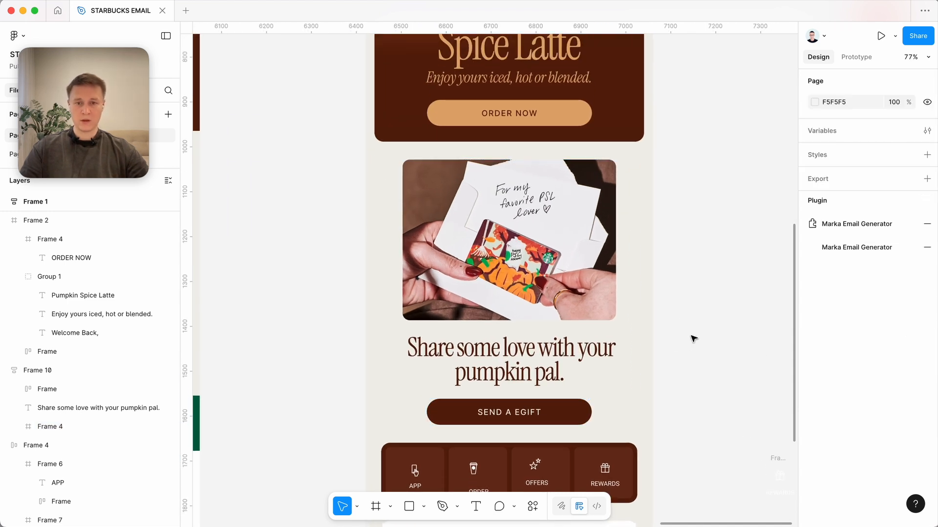
pyautogui.click(541, 408)
pyautogui.click(532, 374)
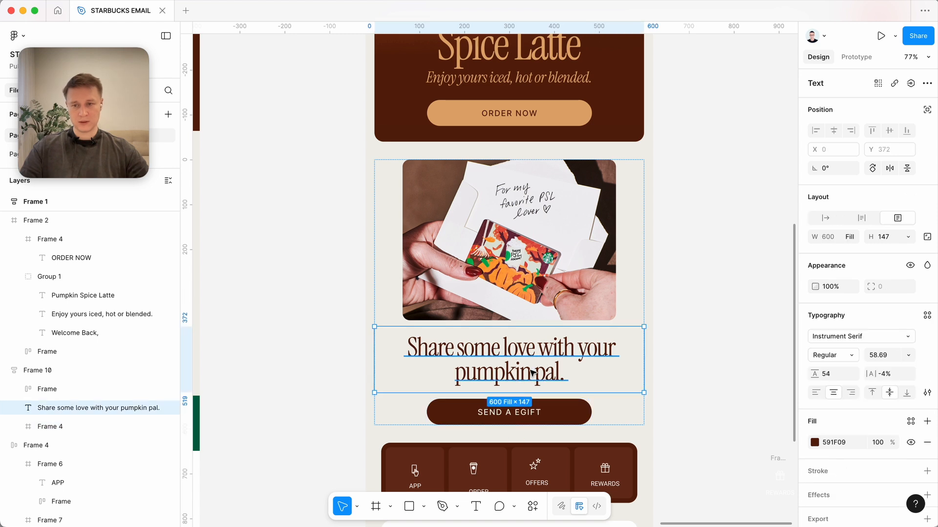
pyautogui.scroll(-1, 532, 374)
pyautogui.click(567, 404)
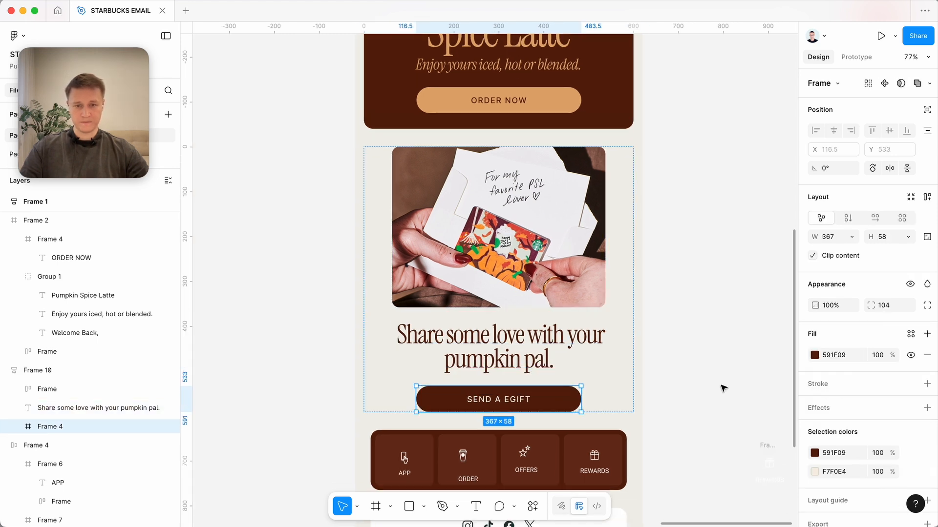
pyautogui.click(724, 388)
pyautogui.scroll(-1, 723, 389)
pyautogui.click(570, 363)
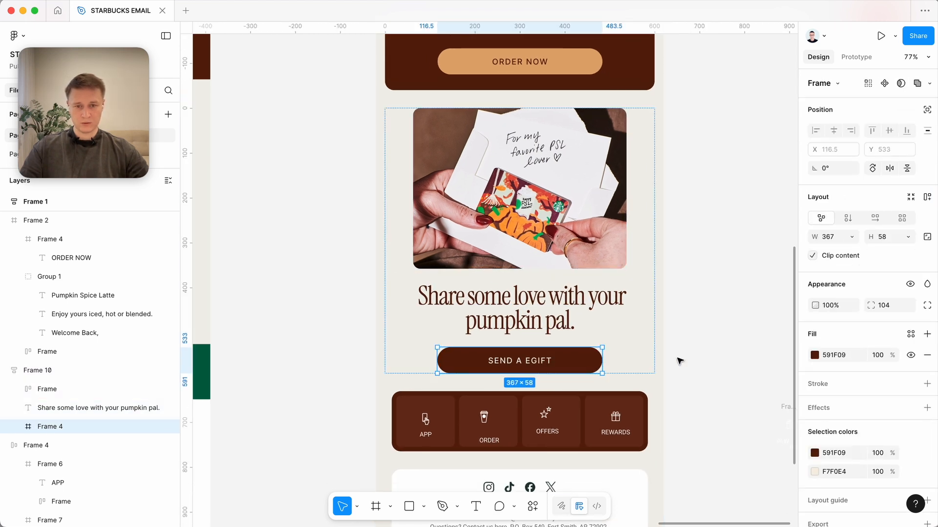
pyautogui.scroll(-2, 679, 361)
pyautogui.click(625, 371)
pyautogui.scroll(-3, 623, 366)
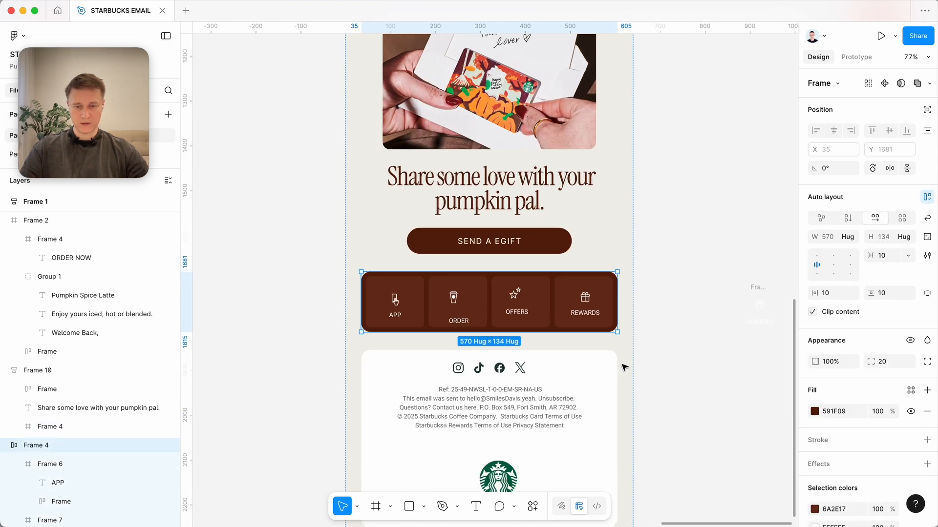
# Centre the APP and ORDER icons horizontally within their tiles in the icon bar.
pyautogui.scroll(5, 505, 287)
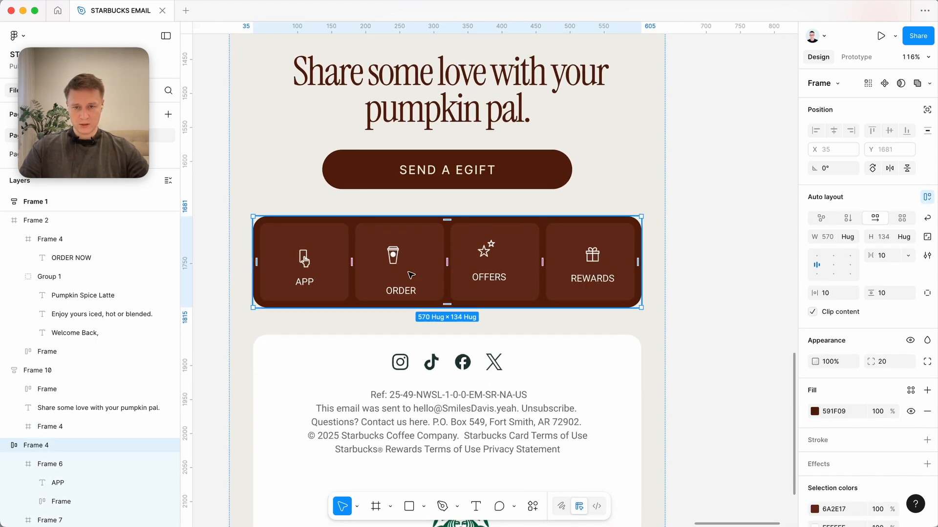
pyautogui.keyDown('super'); pyautogui.click(431, 265); pyautogui.keyUp('super')
pyautogui.hscroll(-2, 396, 266)
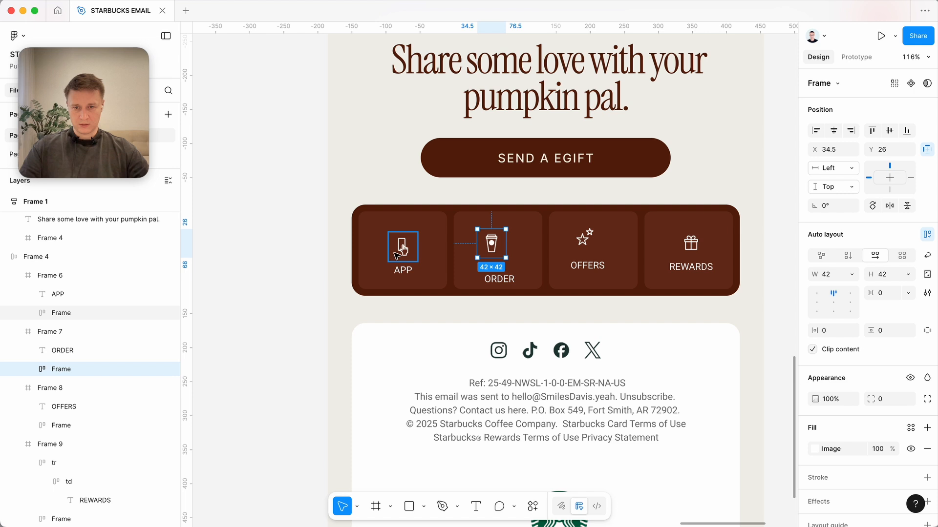
pyautogui.keyDown('super'); pyautogui.click(401, 248); pyautogui.keyUp('super')
pyautogui.click(833, 131)
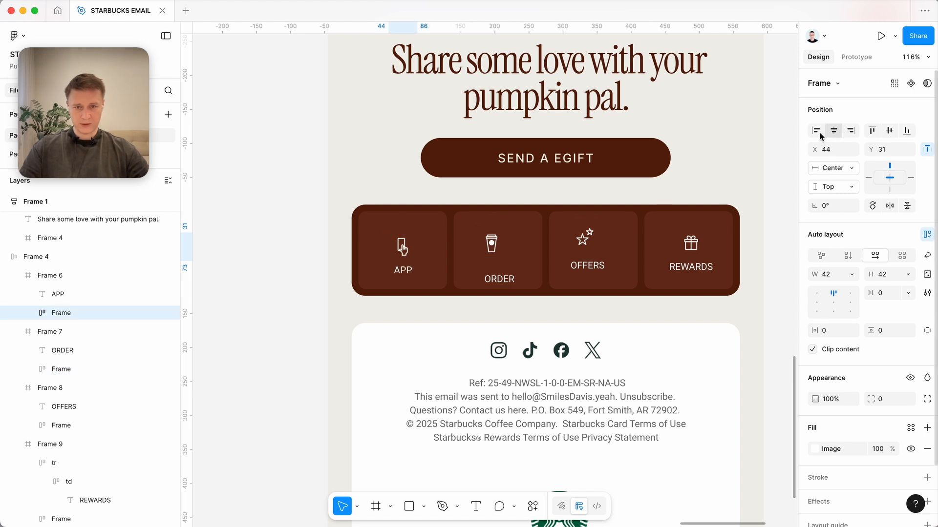
pyautogui.keyDown('super'); pyautogui.click(494, 246); pyautogui.keyUp('super')
pyautogui.click(833, 131)
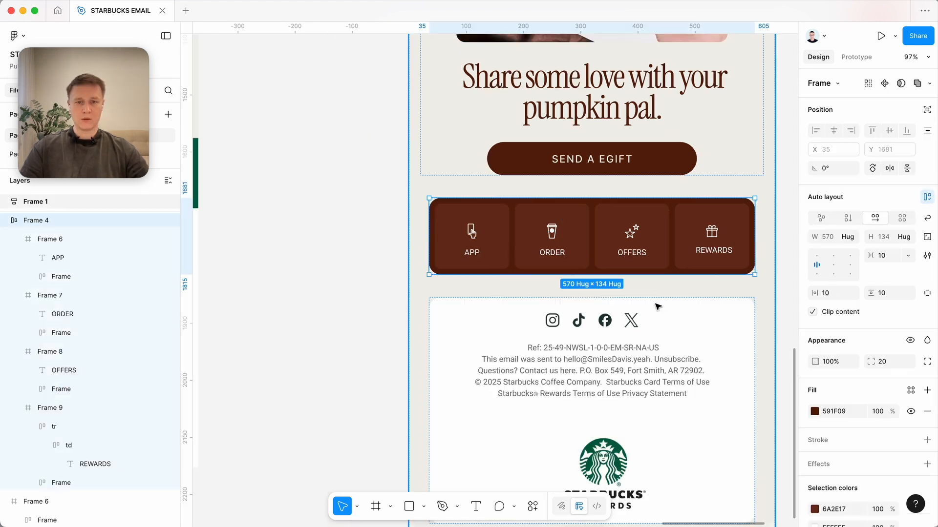
pyautogui.click(657, 307)
# Apply vertical auto layout to the white footer card and align its contents to the top centre.
pyautogui.hscroll(1, 643, 321)
pyautogui.scroll(-2, 643, 321)
pyautogui.hscroll(3, 642, 321)
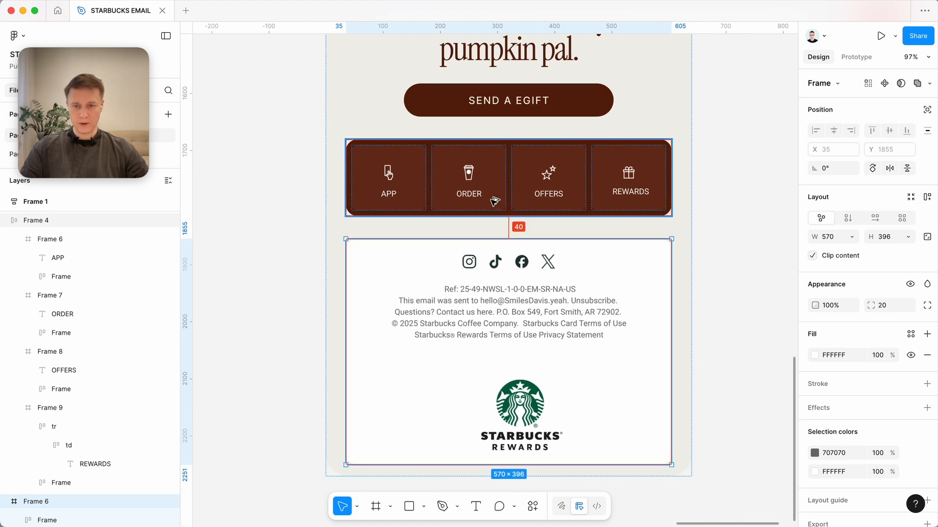
pyautogui.scroll(-3, 554, 333)
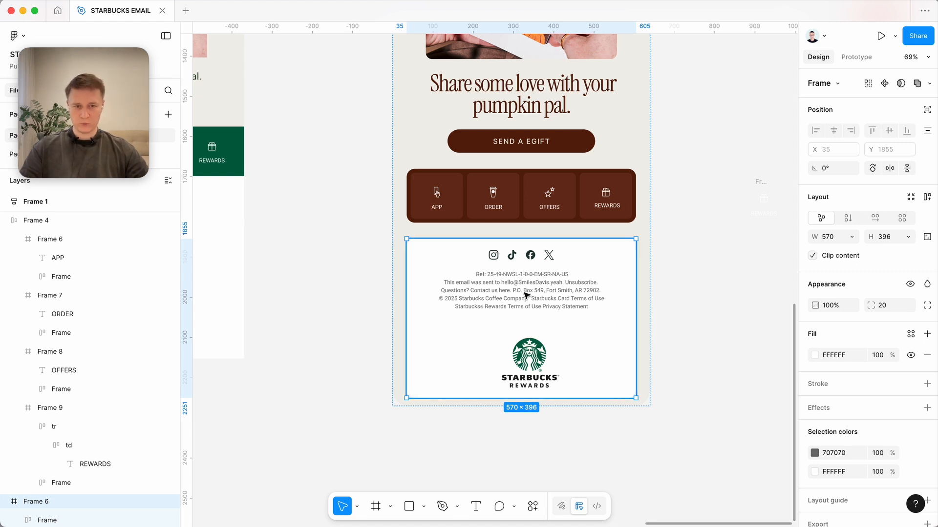
pyautogui.click(927, 200)
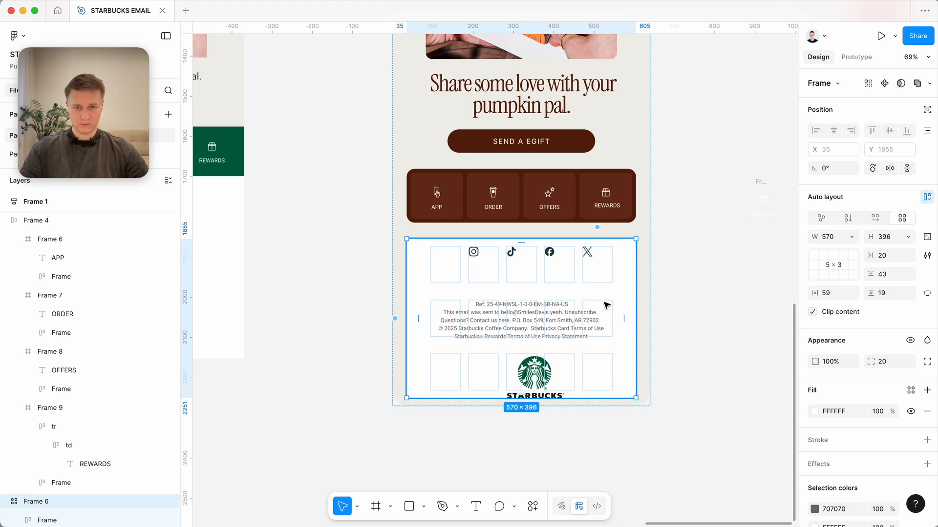
pyautogui.click(854, 222)
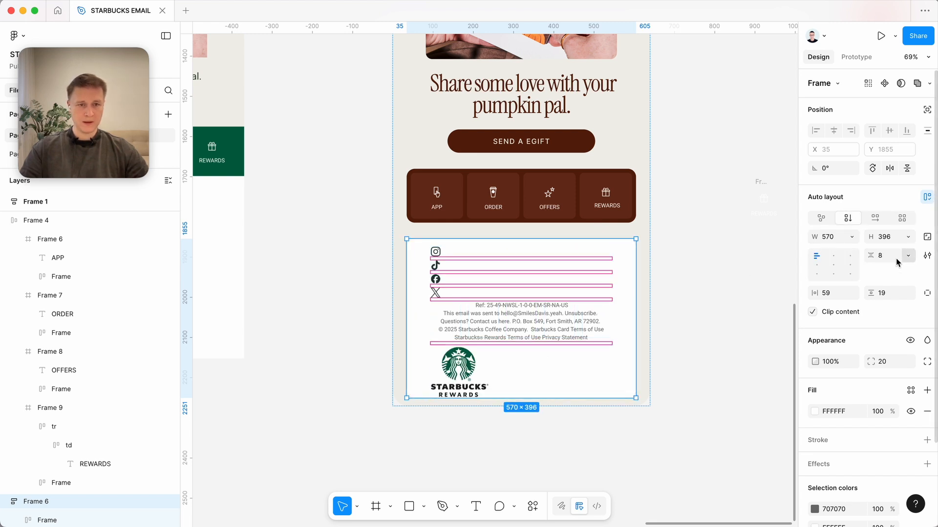
pyautogui.click(832, 257)
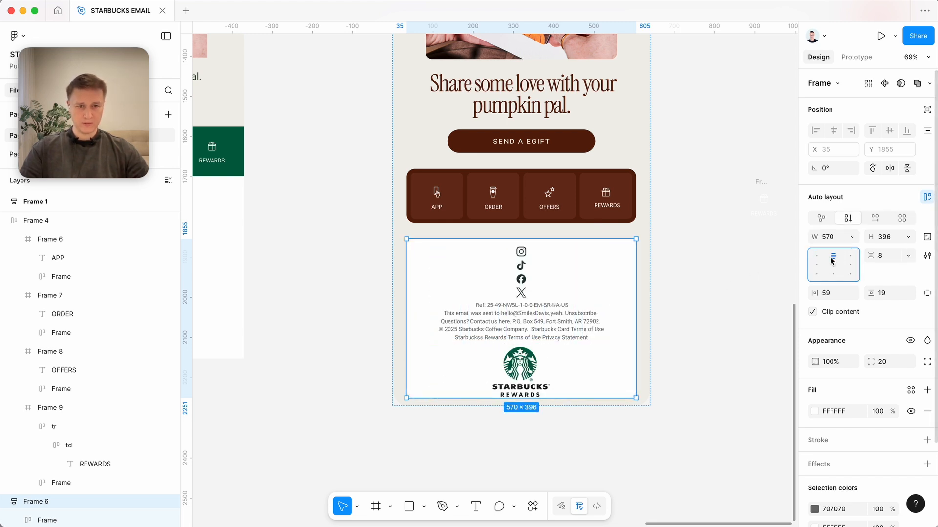
# Set the footer card's horizontal and vertical padding to 32 and its item spacing to 10.
pyautogui.click(833, 295)
pyautogui.write('32')
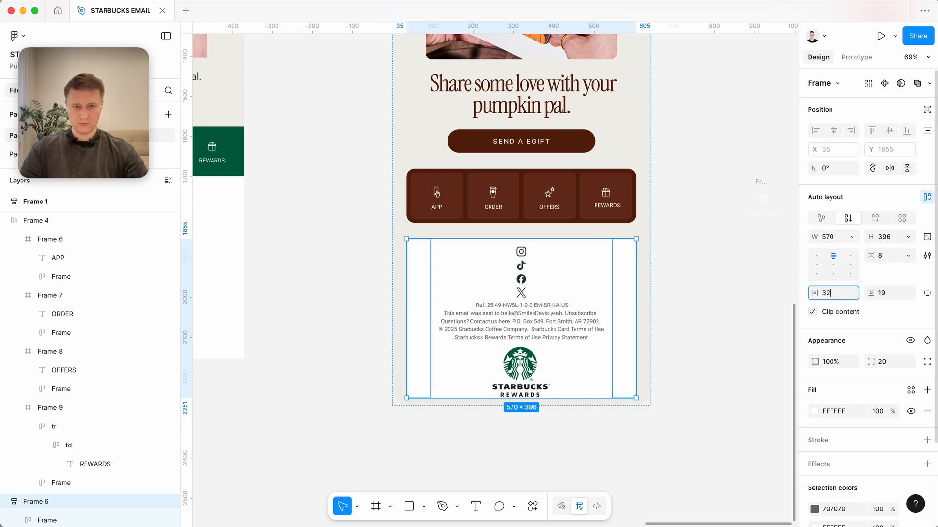
pyautogui.press('Tab')
pyautogui.write('32')
pyautogui.press('Tab')
pyautogui.click(889, 256)
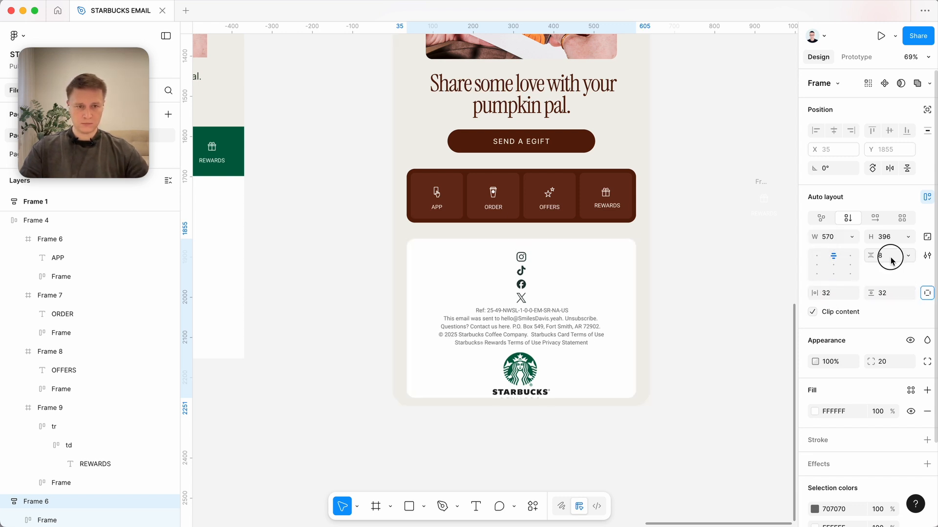
pyautogui.press('Up')
pyautogui.press('Up')
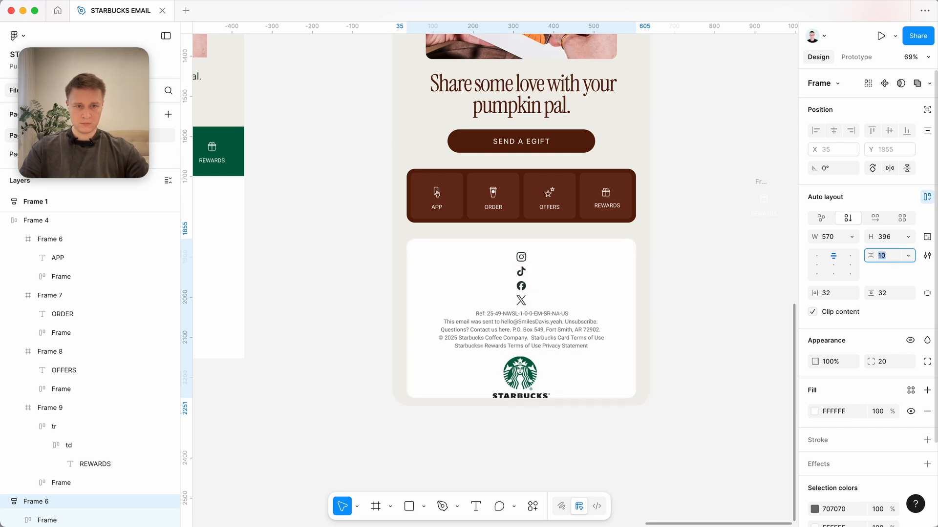
# Set the footer card's height to hug its contents.
pyautogui.click(910, 238)
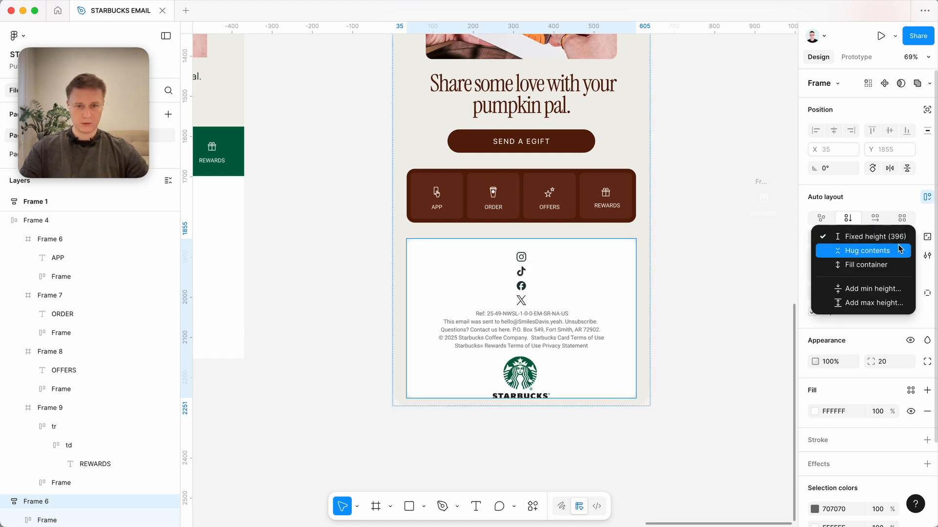
pyautogui.click(865, 251)
pyautogui.click(737, 273)
# Wrap the Instagram, TikTok, Facebook and X icons in the footer card in their own auto layout frame.
pyautogui.scroll(5, 737, 274)
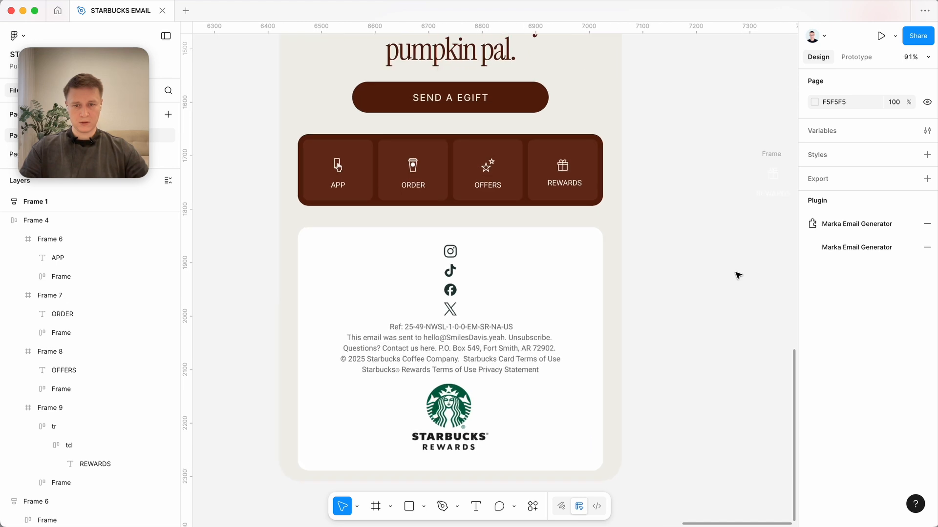
pyautogui.click(559, 270)
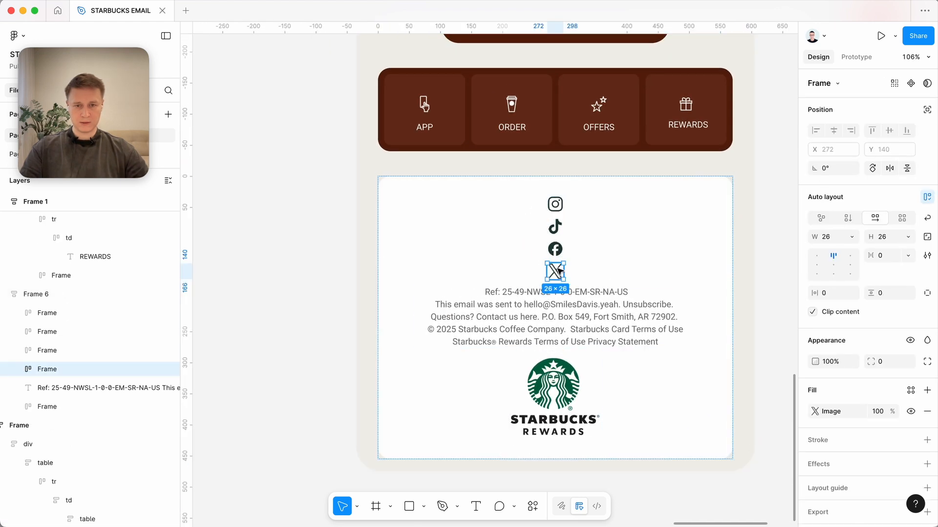
pyautogui.keyDown('shift'); pyautogui.click(559, 252); pyautogui.keyUp('shift')
pyautogui.keyDown('shift'); pyautogui.click(559, 232); pyautogui.keyUp('shift')
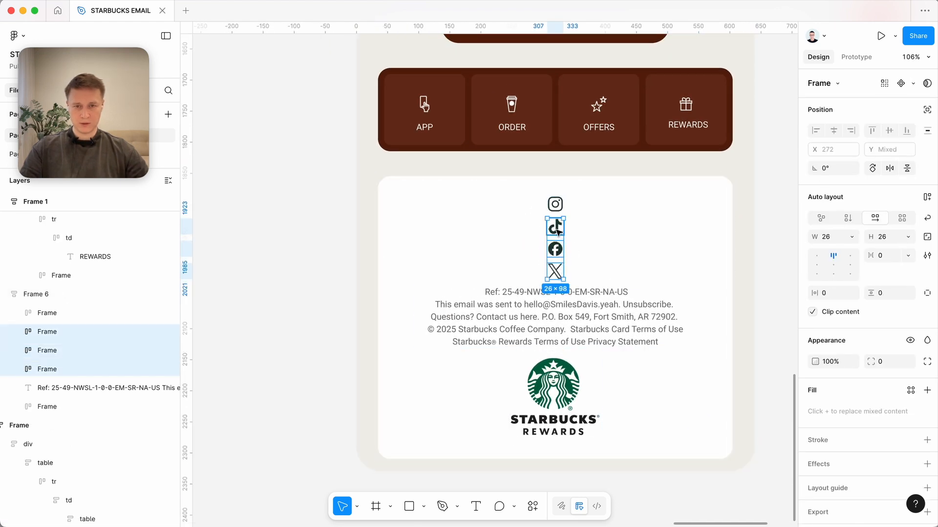
pyautogui.keyDown('shift'); pyautogui.click(557, 205); pyautogui.keyUp('shift')
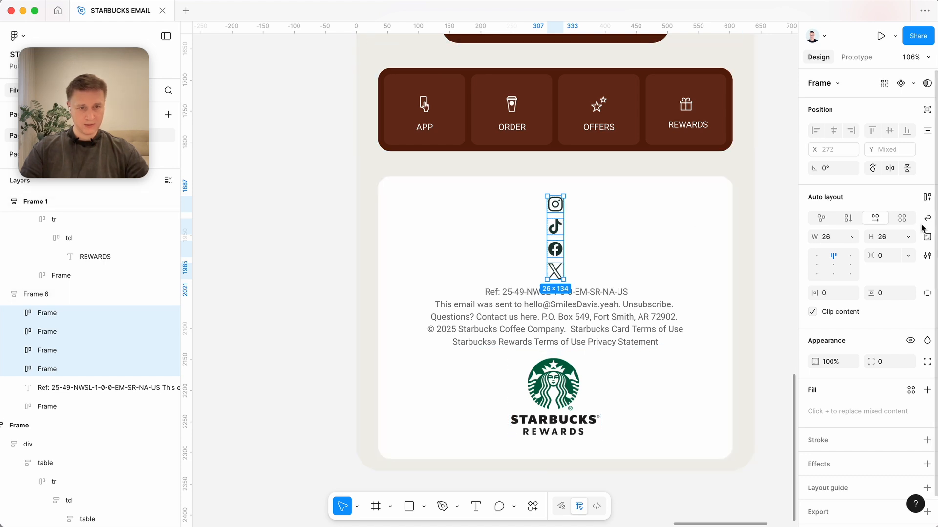
pyautogui.click(926, 197)
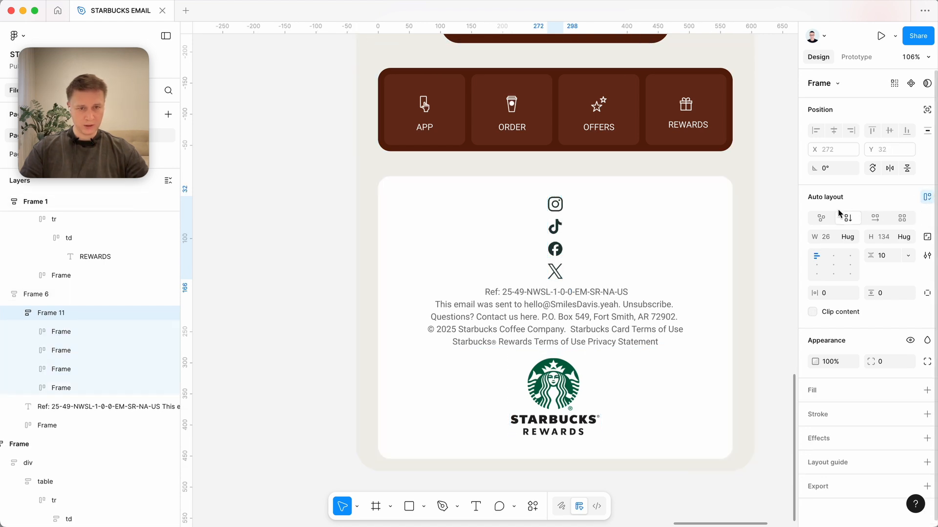
# Set the footer's social icon frame to a horizontal auto layout flow.
pyautogui.click(872, 218)
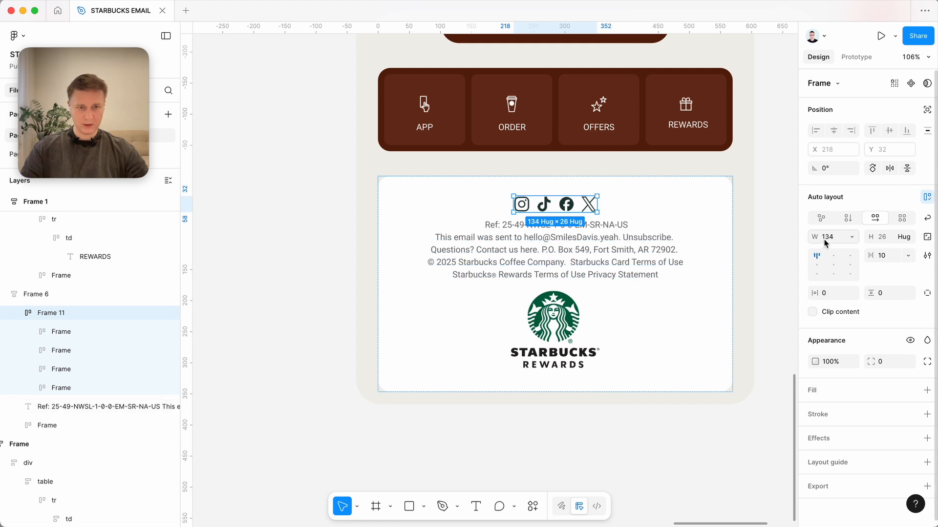
pyautogui.scroll(-2, 691, 265)
pyautogui.click(635, 258)
pyautogui.click(581, 393)
pyautogui.scroll(-5, 578, 398)
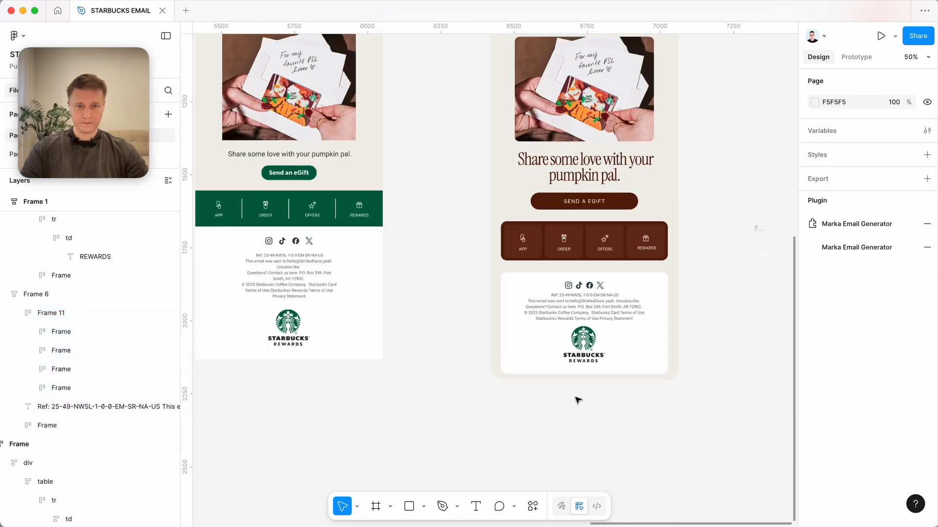
# Move Frame 1 farther away from the original email frame, to about X 6895, Y -21.
pyautogui.scroll(3, 578, 400)
pyautogui.hotkey('shift', '1')
pyautogui.click(532, 88)
pyautogui.moveTo(532, 88); pyautogui.dragTo(604, 82)
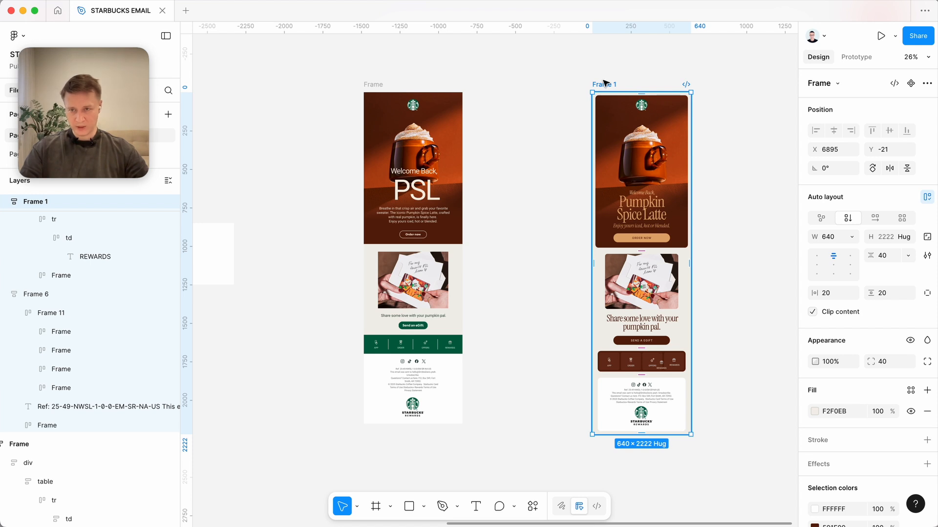
pyautogui.hscroll(2, 604, 82)
pyautogui.click(728, 156)
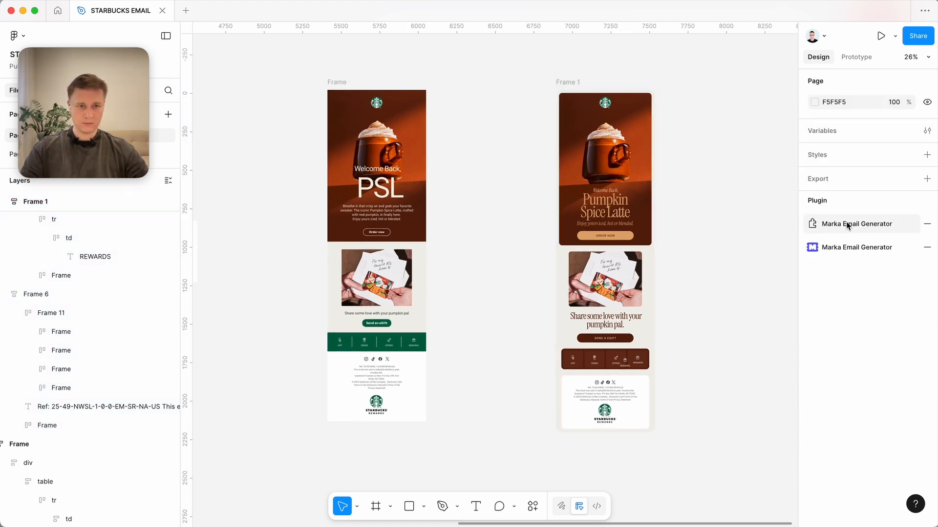
# Preview Frame 1 as an email in the Marka Email Generator plugin with an enlarged preview window, and close the plugin.
pyautogui.click(840, 247)
pyautogui.click(557, 79)
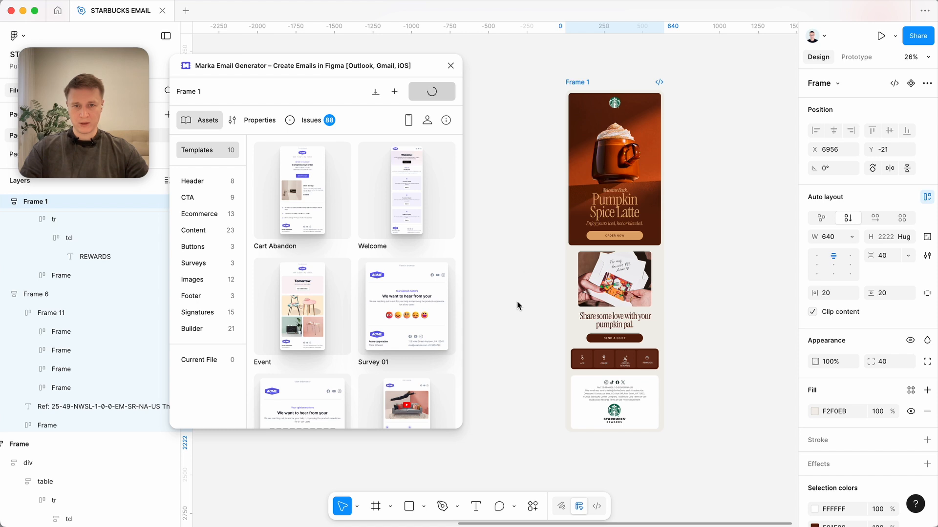
pyautogui.moveTo(554, 488); pyautogui.dragTo(611, 492)
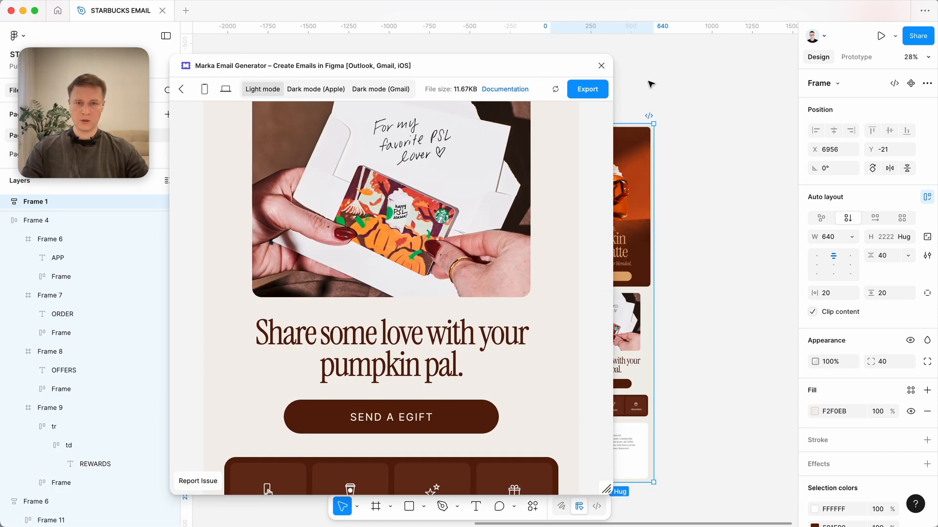
pyautogui.click(602, 66)
# Inspect the text settings of the "Share some love with your pumpkin pal." headline and reopen the Marka Email Generator plugin.
pyautogui.scroll(5, 701, 356)
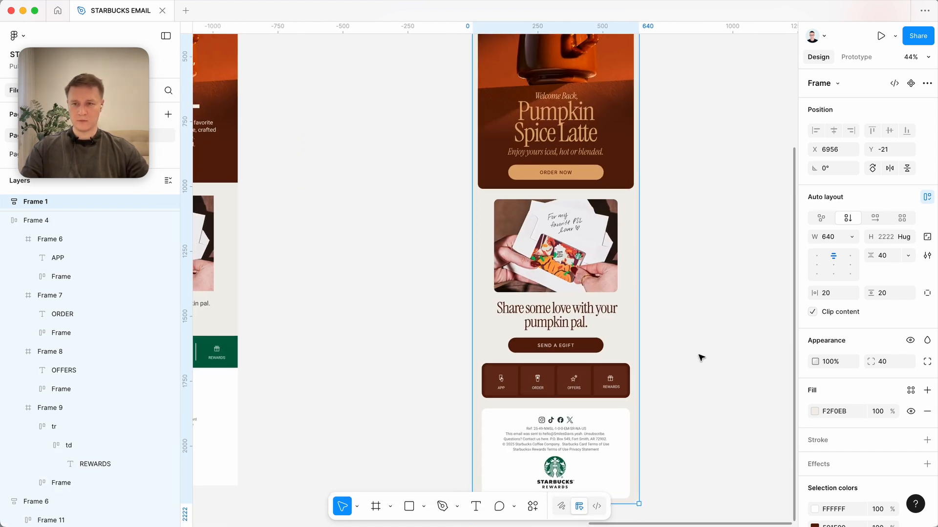
pyautogui.scroll(3, 701, 357)
pyautogui.click(520, 305)
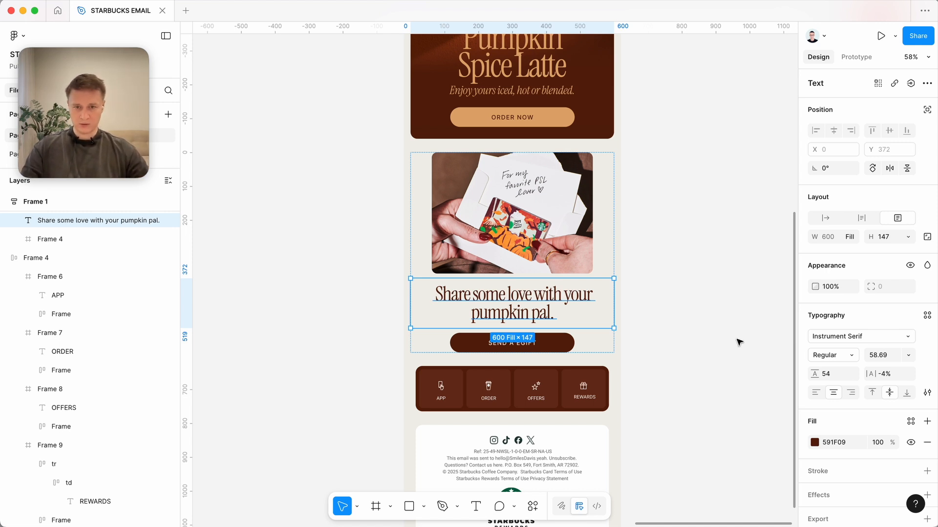
pyautogui.scroll(-2, 872, 370)
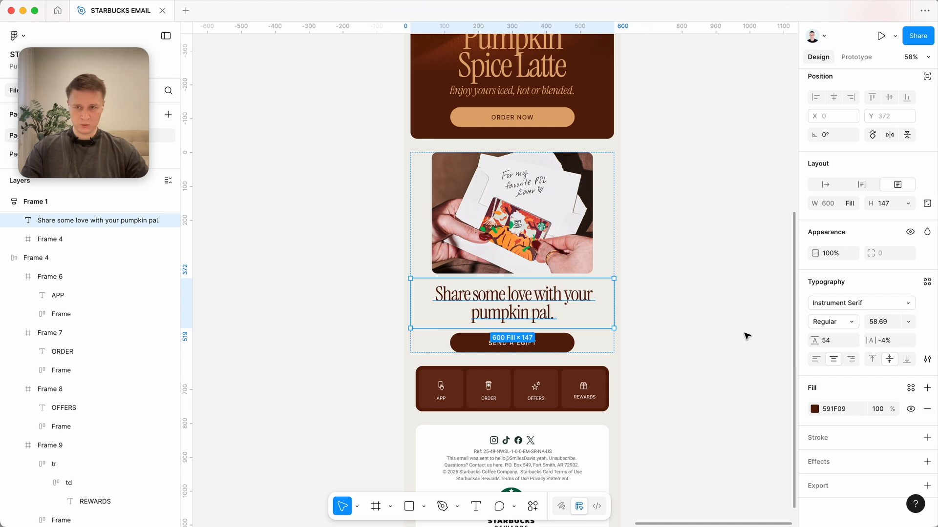
pyautogui.click(710, 328)
pyautogui.press('super+k')
pyautogui.press('Return')
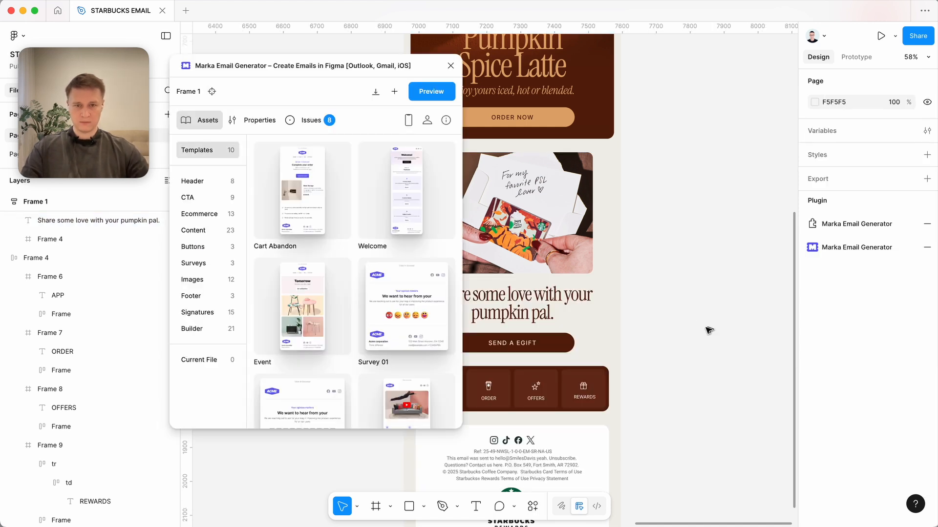
# Enable Export as Image for the "Share some love with your pumpkin pal." headline in the plugin properties.
pyautogui.hscroll(-5, 630, 319)
pyautogui.click(592, 332)
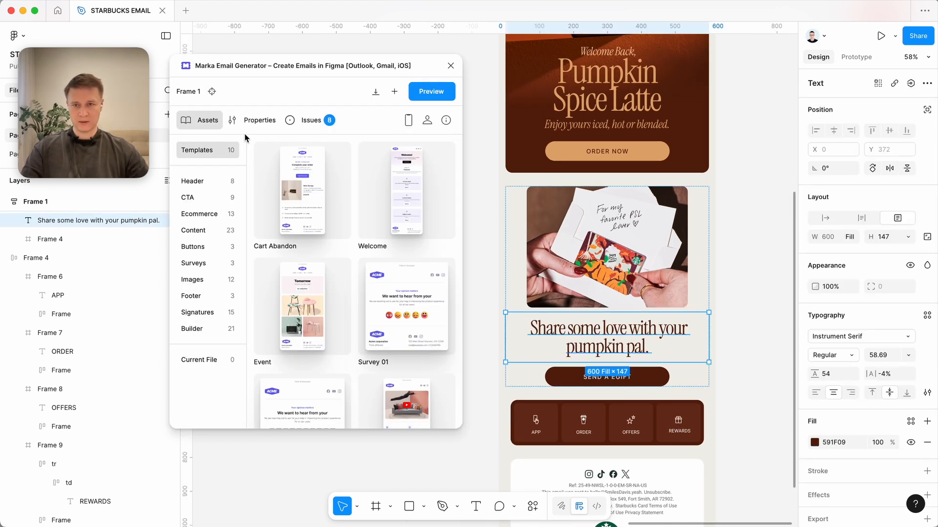
pyautogui.click(257, 122)
pyautogui.scroll(-2, 338, 199)
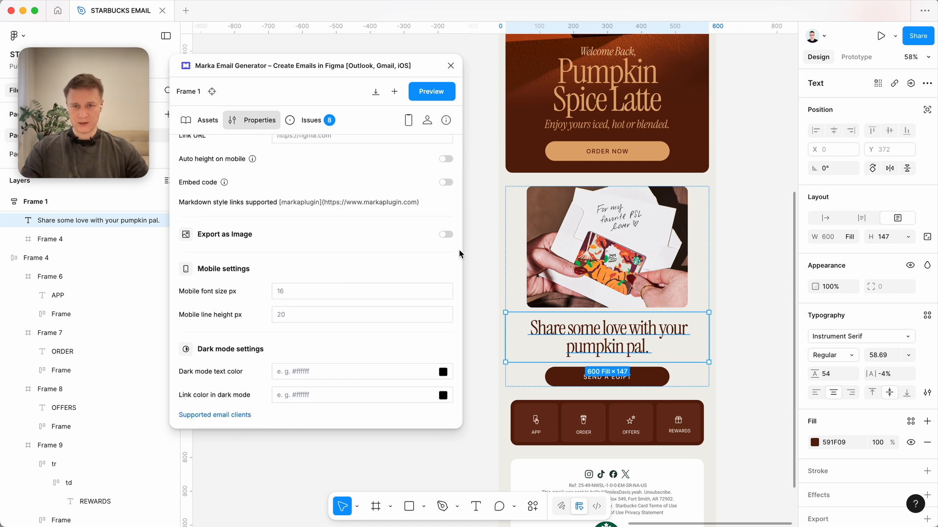
pyautogui.click(447, 236)
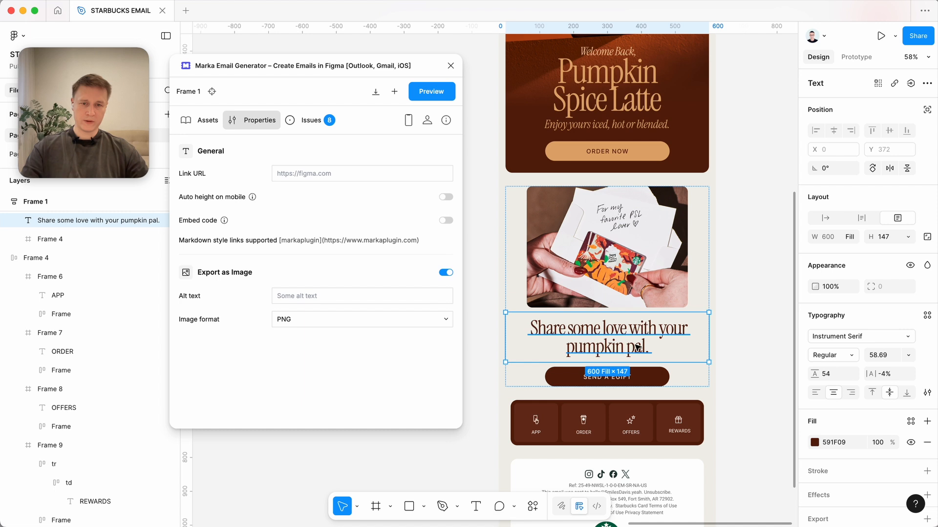
# Open the Link URL property of the hero's ORDER NOW button frame for editing.
pyautogui.scroll(3, 607, 347)
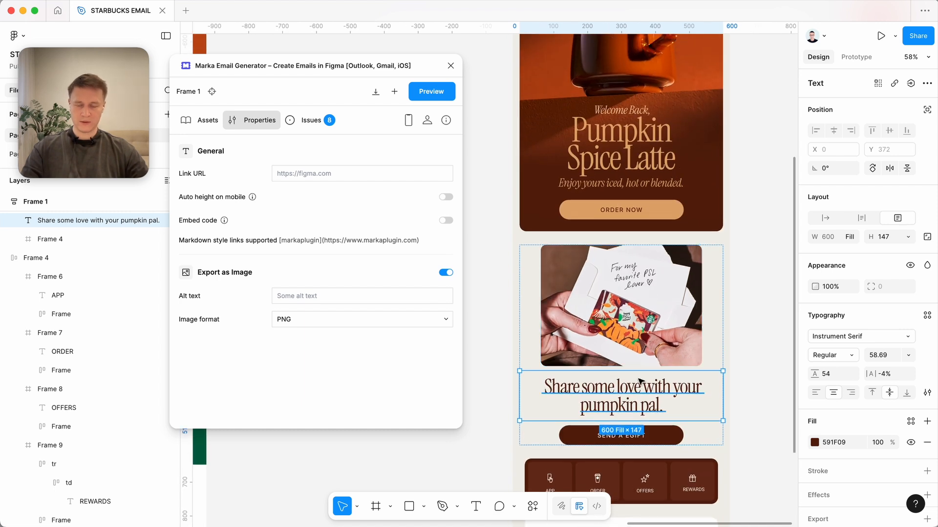
pyautogui.click(622, 212)
pyautogui.hotkey('shift', 'Return')
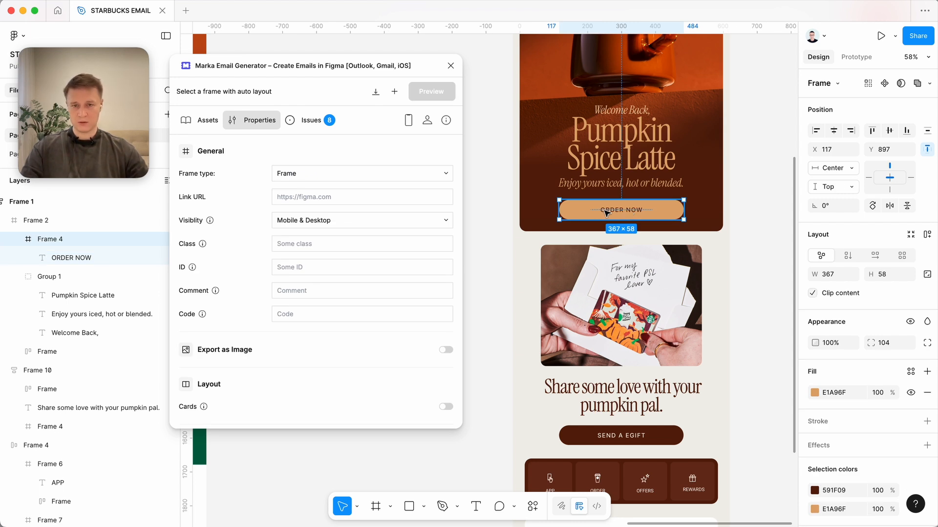
pyautogui.click(296, 198)
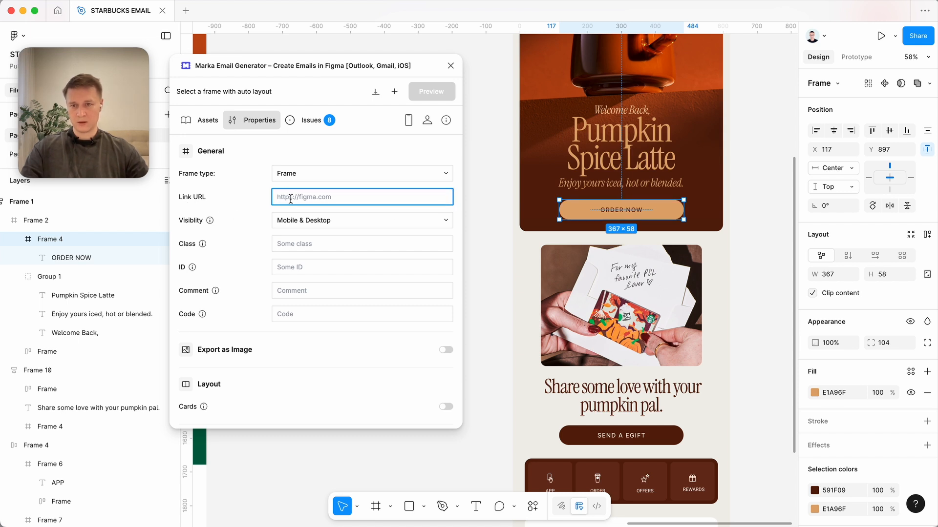
# Examine the plugin properties of the ORDER tile in the icon bar and of the footer's social icons.
pyautogui.scroll(-5, 586, 293)
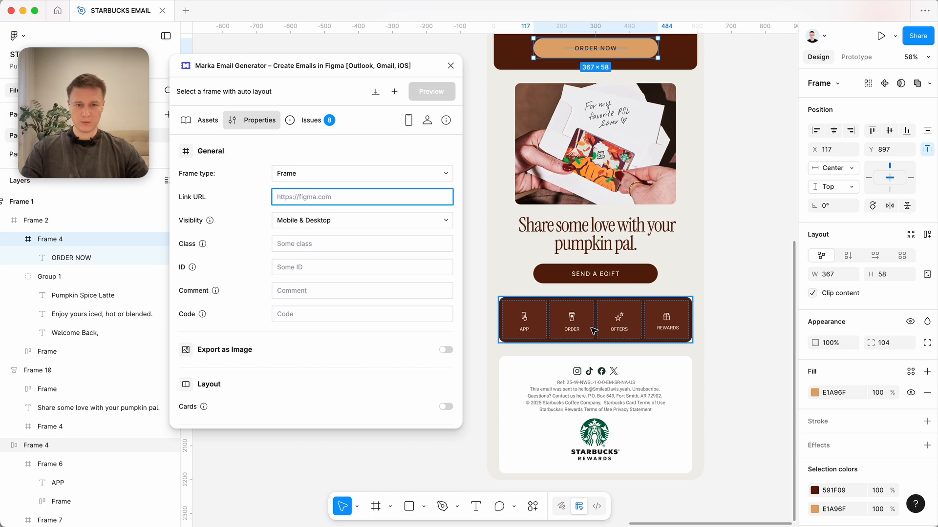
pyautogui.click(577, 328)
pyautogui.click(575, 328)
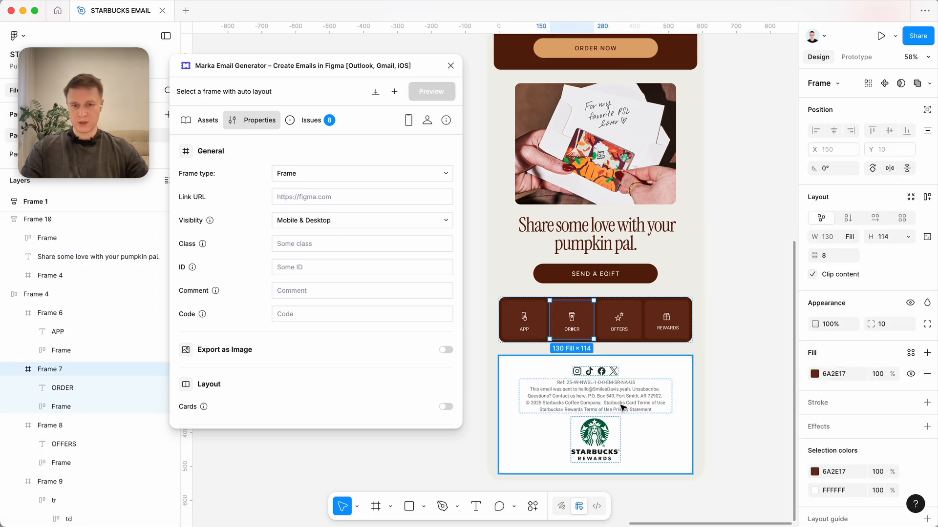
pyautogui.doubleClick(578, 374)
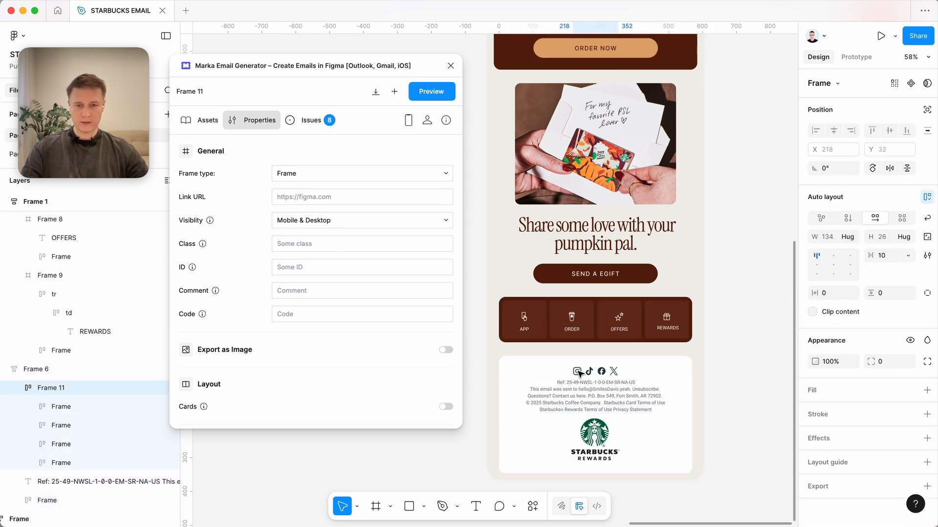
pyautogui.doubleClick(589, 373)
# Select the whole Frame 1 template and generate its email preview in the plugin.
pyautogui.click(735, 417)
pyautogui.scroll(-4, 736, 419)
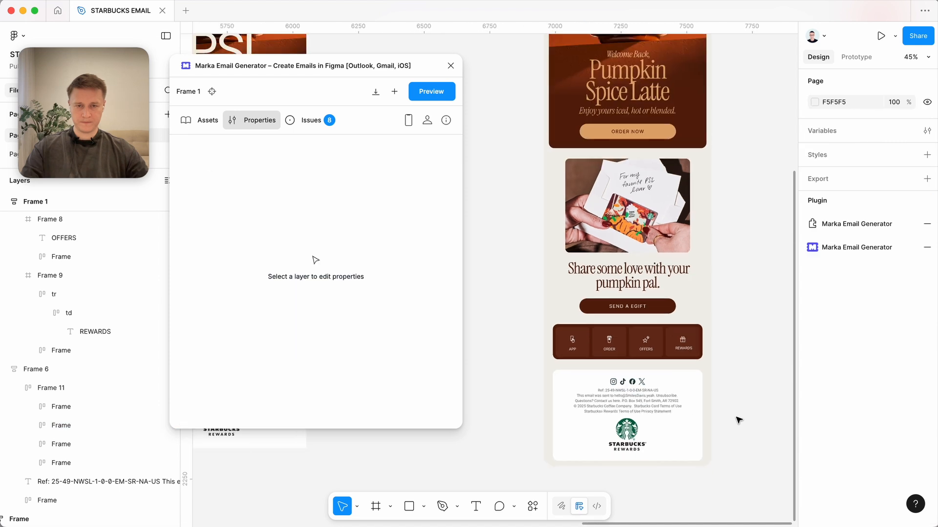
pyautogui.scroll(1, 736, 419)
pyautogui.scroll(-2, 784, 352)
pyautogui.scroll(1, 789, 338)
pyautogui.scroll(1, 791, 340)
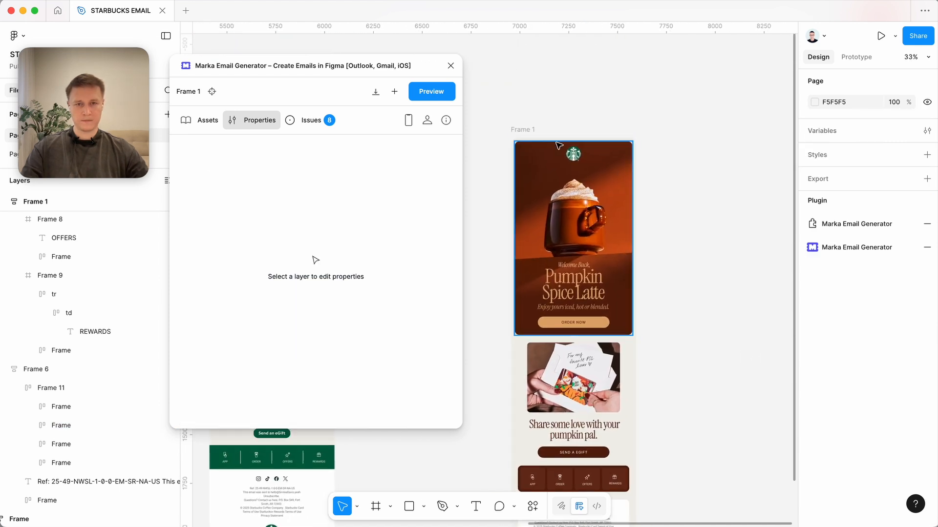
pyautogui.click(527, 131)
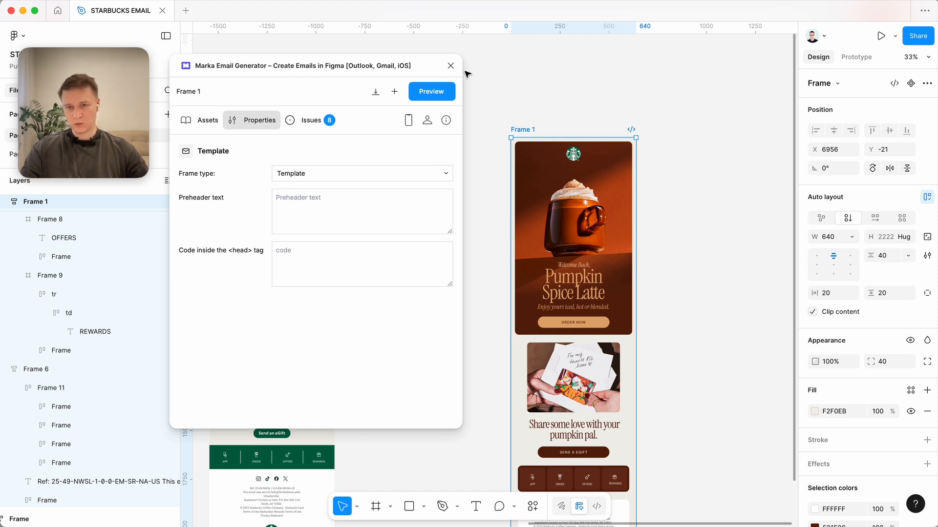
pyautogui.click(432, 93)
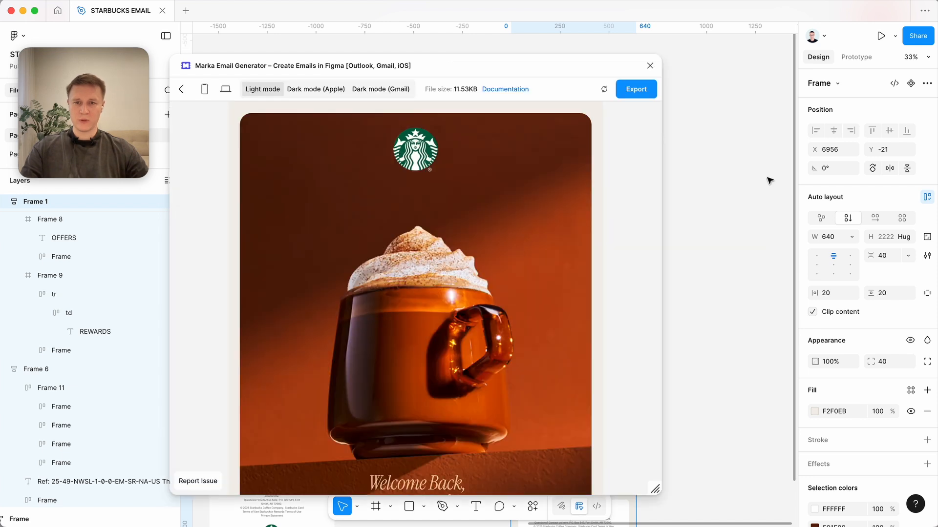
# Open the email's export settings and choose HTML code as the export format.
pyautogui.click(649, 94)
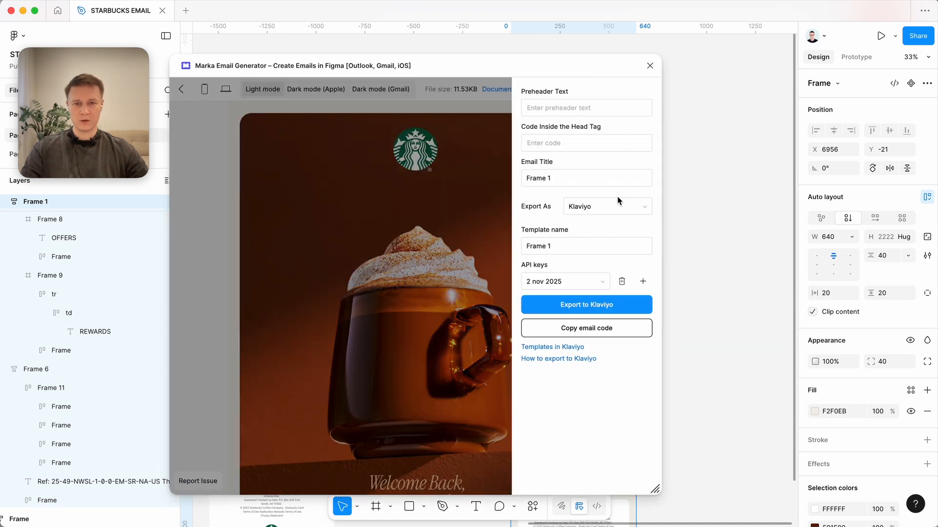
pyautogui.click(601, 208)
pyautogui.click(625, 163)
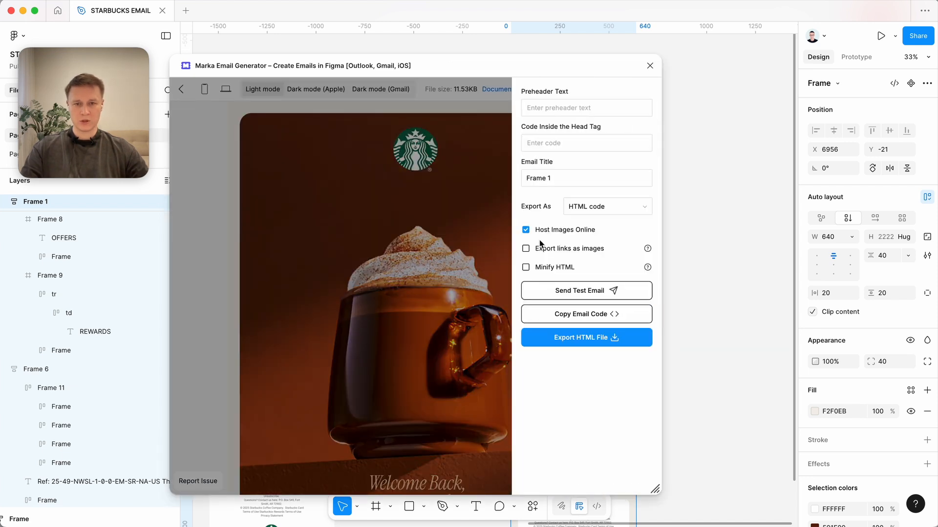
# Generate the email's HTML code and select all of it for copying.
pyautogui.click(581, 317)
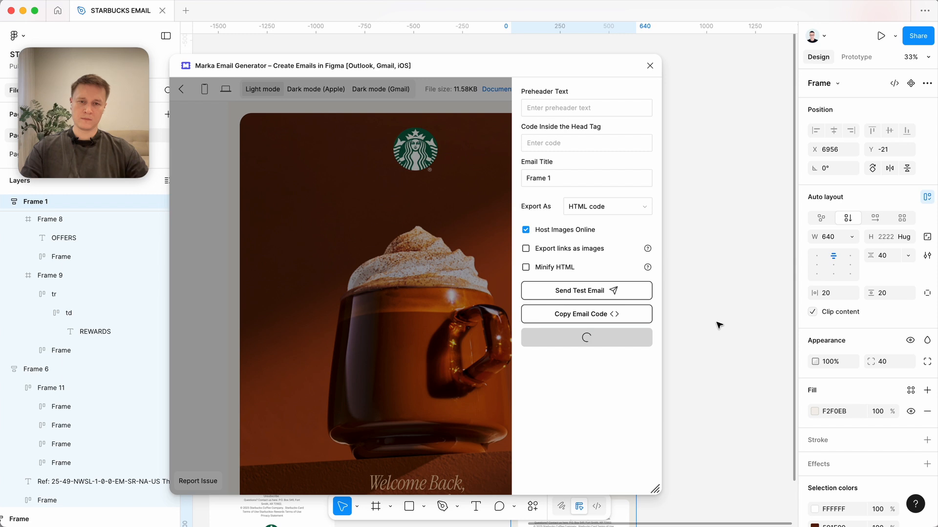
pyautogui.click(601, 404)
pyautogui.press('super+a')
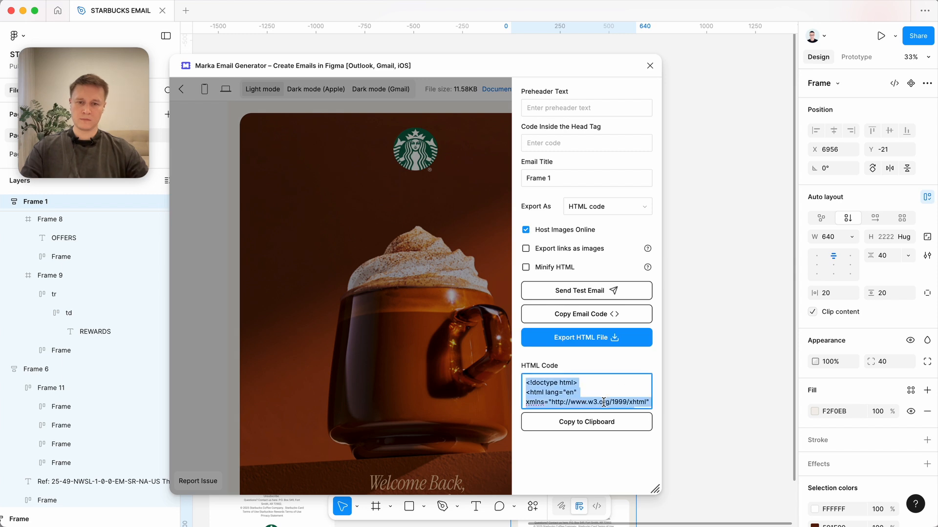
pyautogui.click(505, 378)
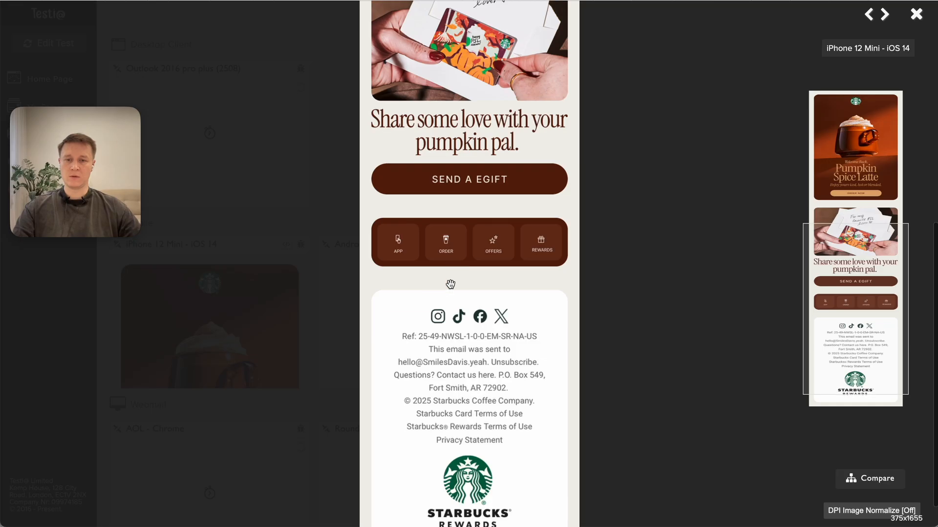
# In Testi@, check how the whole email renders on iPhone 12 Mini - iOS 14 and in Roundcube - Chrome.
pyautogui.scroll(-1, 450, 284)
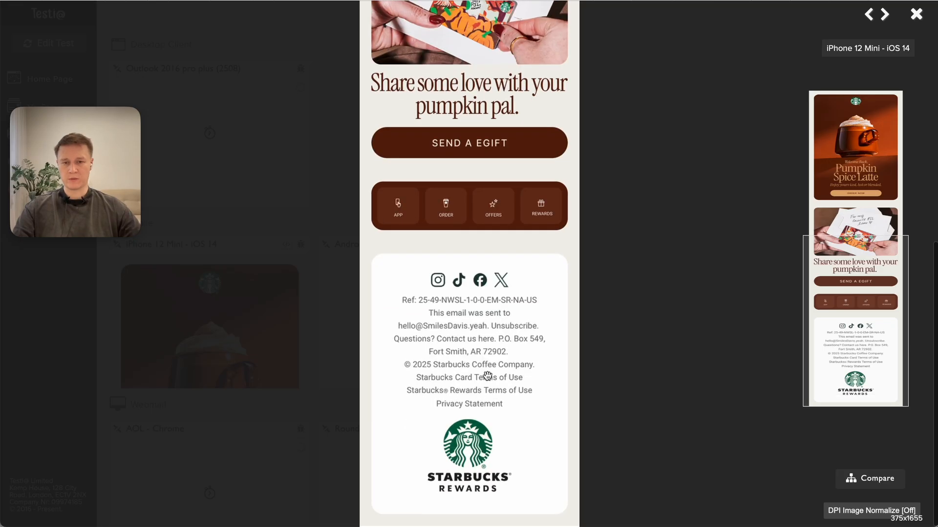
pyautogui.scroll(8, 487, 376)
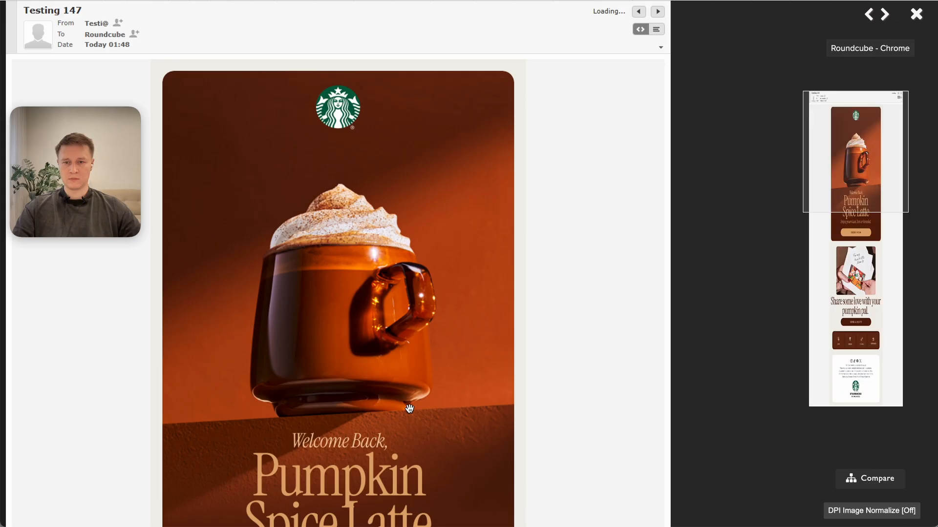
pyautogui.scroll(-10, 480, 360)
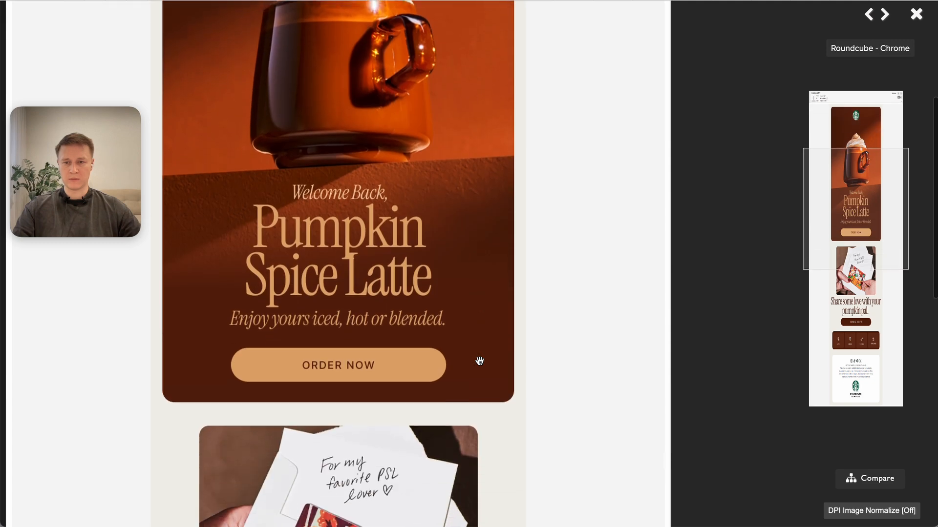
pyautogui.scroll(-4, 480, 361)
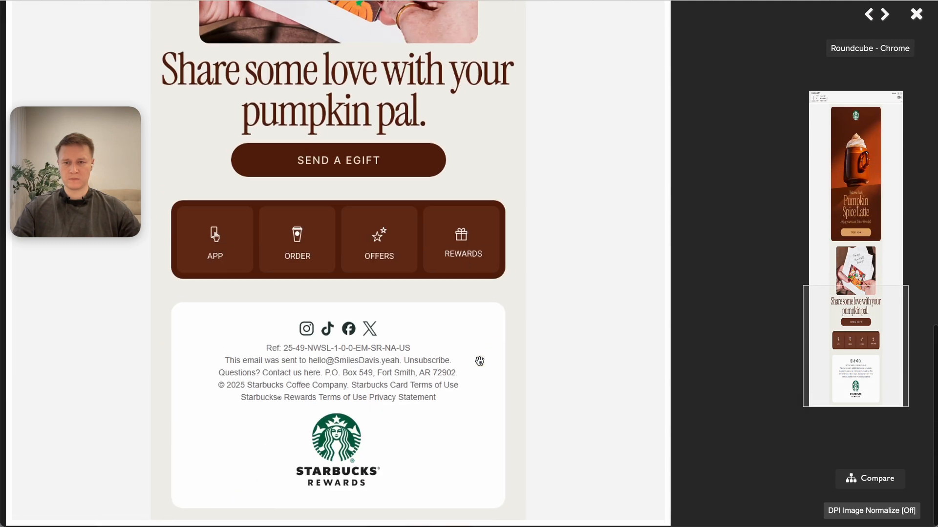
pyautogui.scroll(12, 479, 361)
# Browse the client test overview, check the AOL - Chrome rendering of the email, and return to the overview.
pyautogui.scroll(-1, 479, 360)
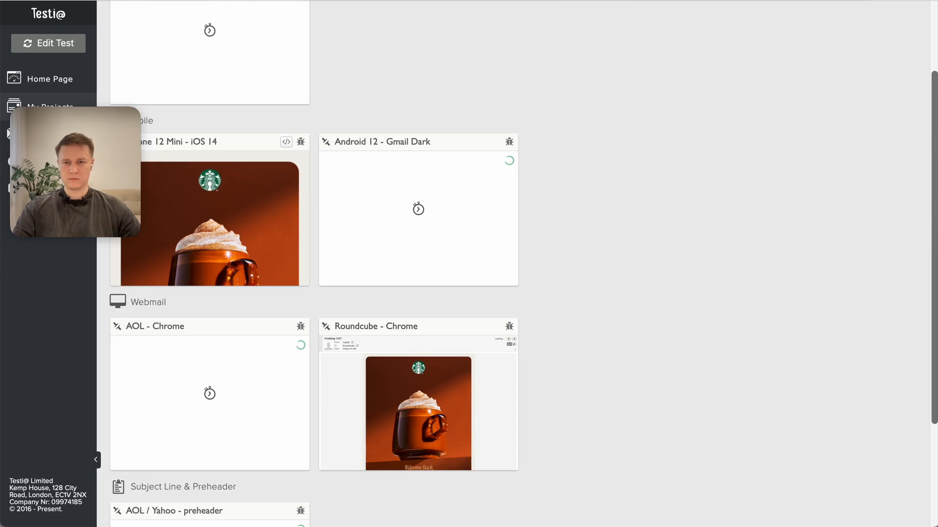
pyautogui.scroll(-2, 310, 366)
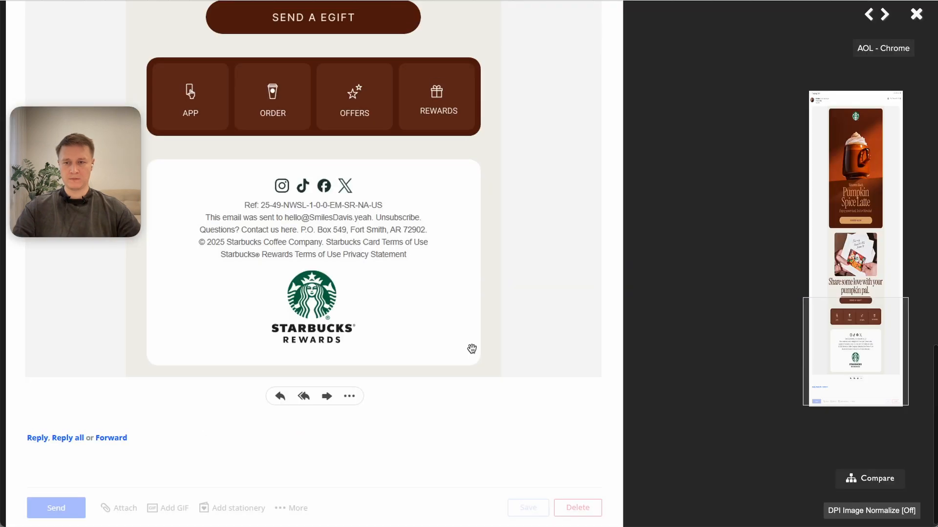
pyautogui.scroll(12, 472, 348)
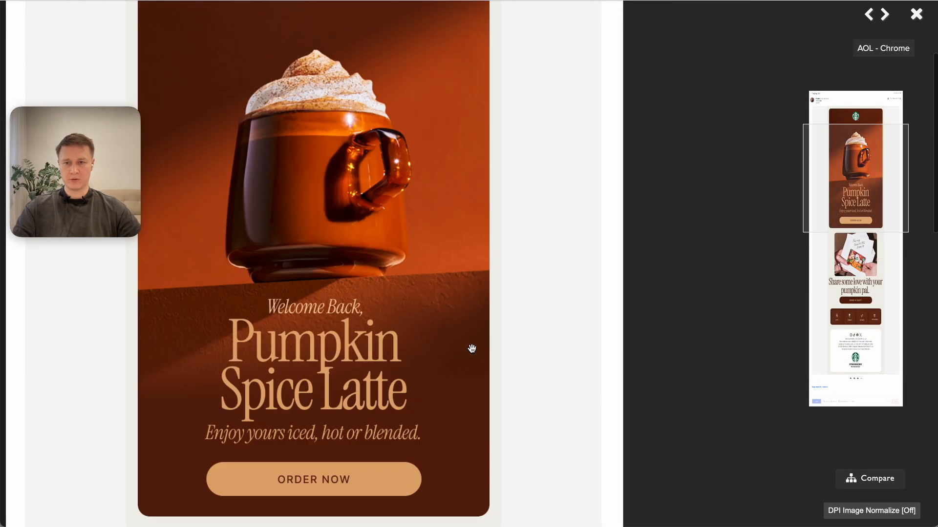
pyautogui.press('Escape')
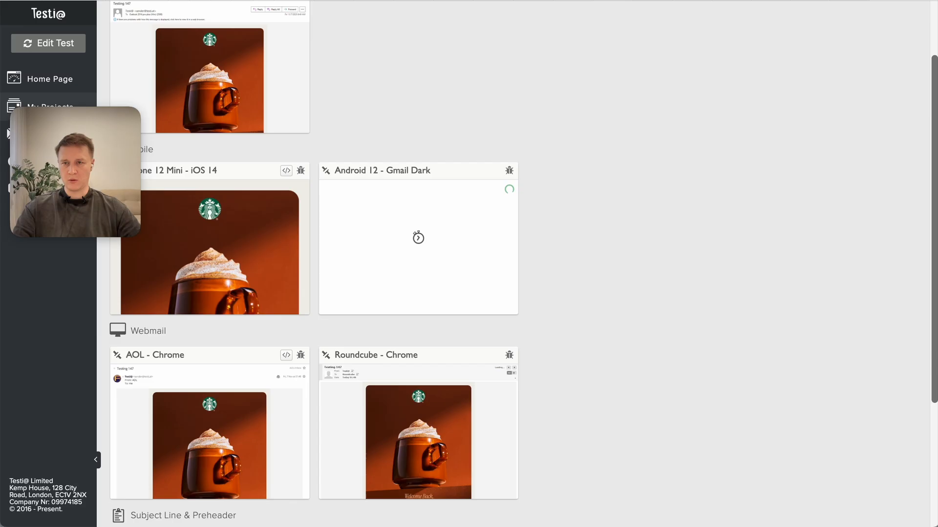
# Check how the whole email renders in Outlook 2016 pro plus (2508), from header to footer, and return to the client overview.
pyautogui.scroll(2, 441, 249)
pyautogui.click(218, 104)
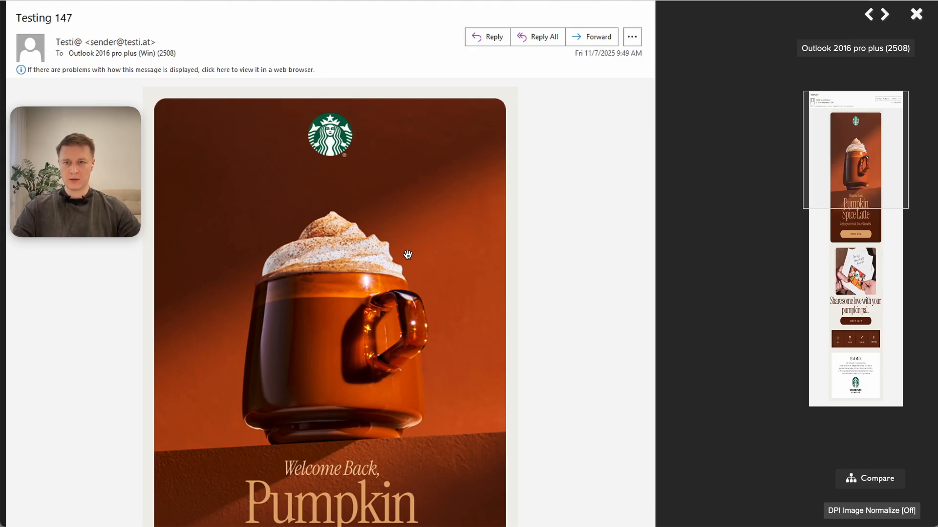
pyautogui.scroll(-14, 407, 254)
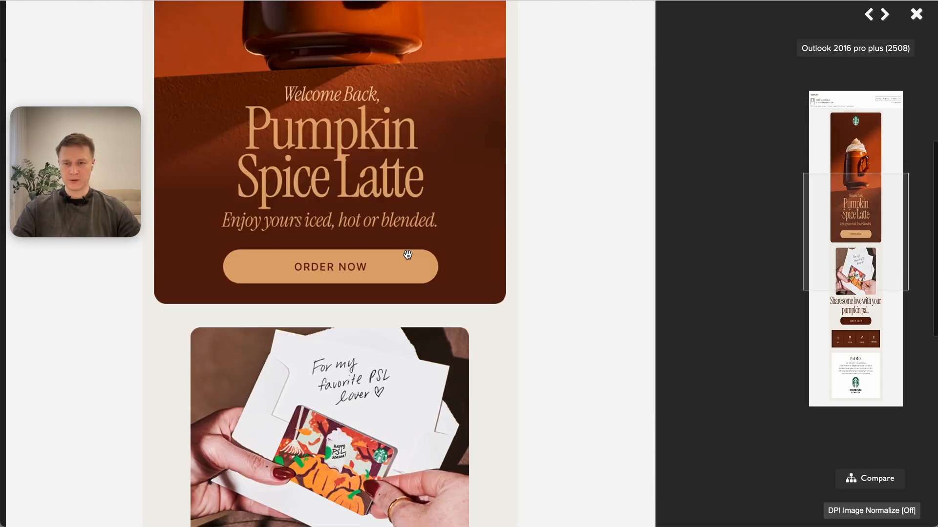
pyautogui.scroll(-4, 407, 254)
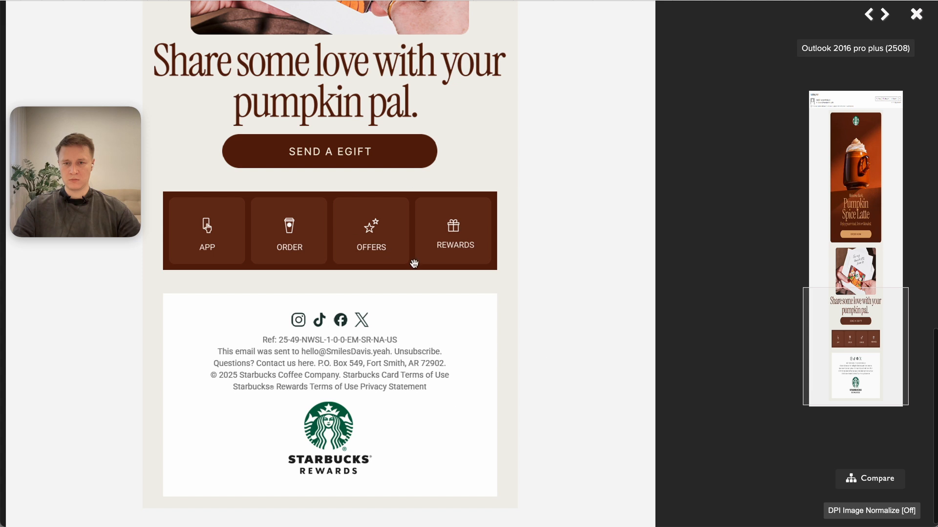
pyautogui.scroll(1, 379, 324)
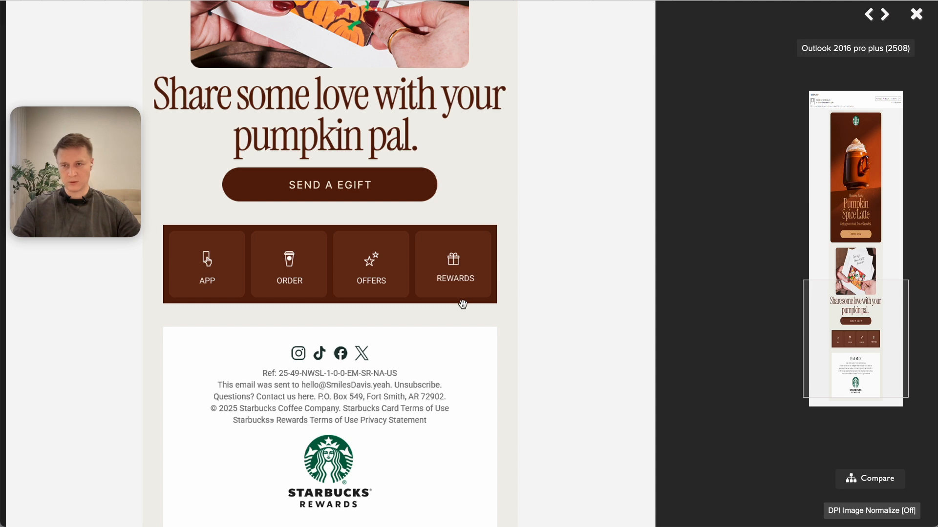
pyautogui.scroll(15, 384, 219)
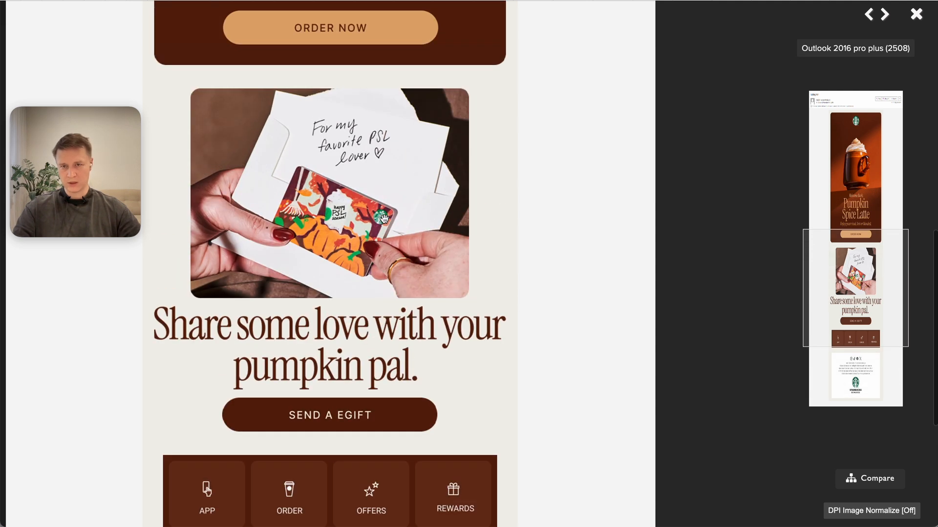
pyautogui.scroll(-3, 384, 219)
pyautogui.scroll(-4, 384, 219)
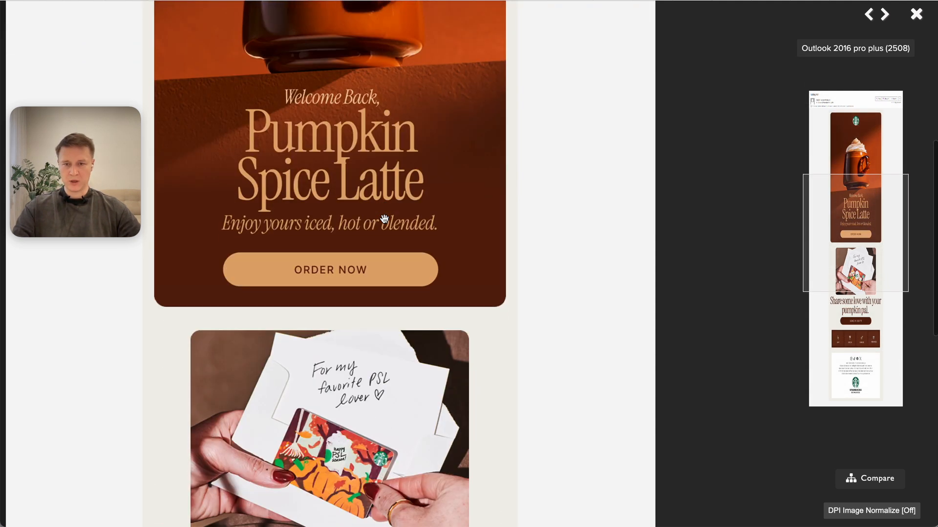
pyautogui.scroll(8, 407, 329)
pyautogui.scroll(-10, 408, 330)
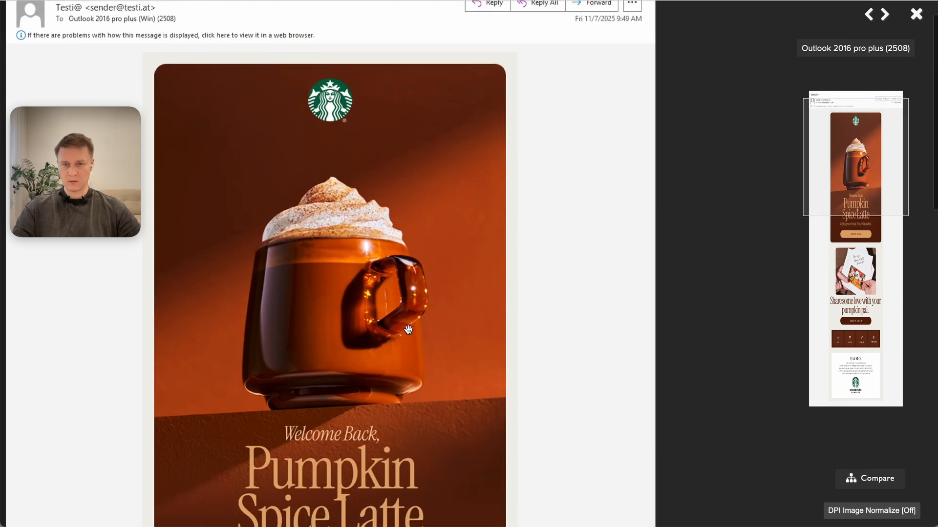
pyautogui.scroll(-8, 408, 330)
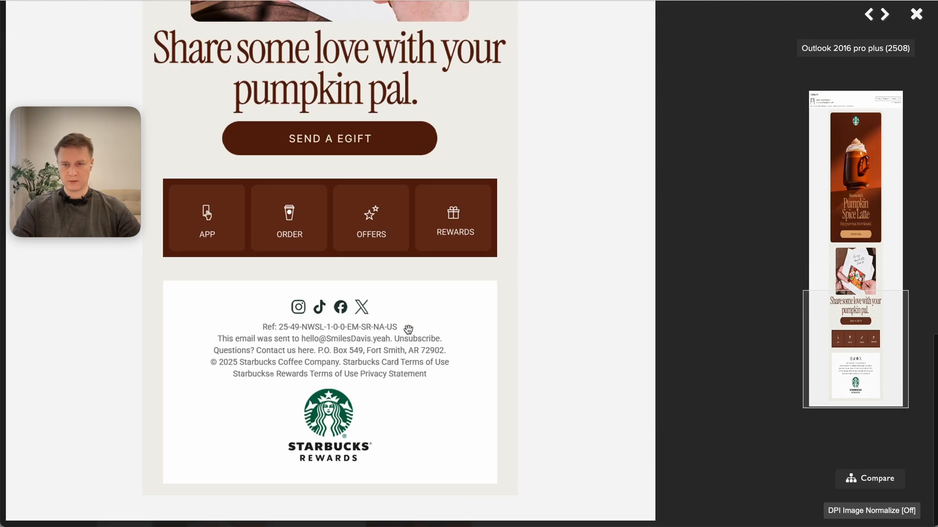
pyautogui.press('Escape')
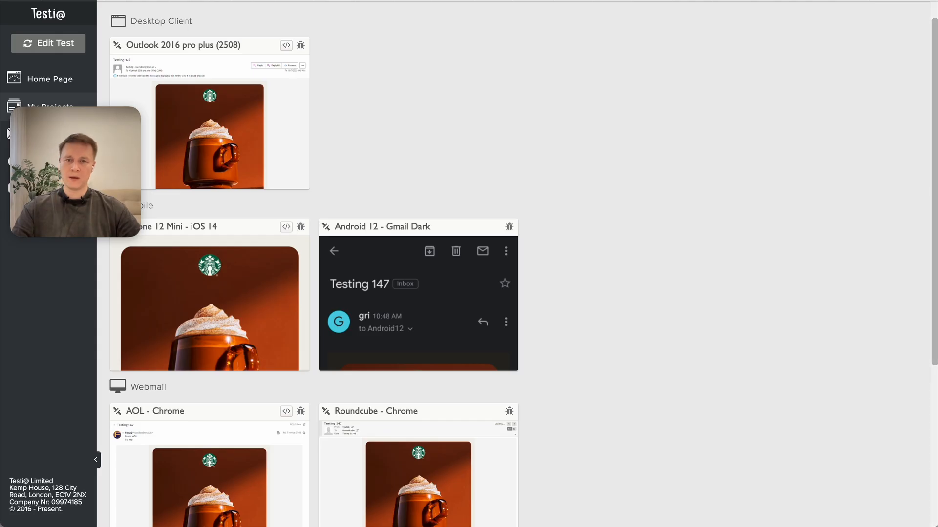
# Check the full Android 12 - Gmail Dark rendering of the email and return to the client overview.
pyautogui.click(378, 277)
pyautogui.scroll(-12, 398, 326)
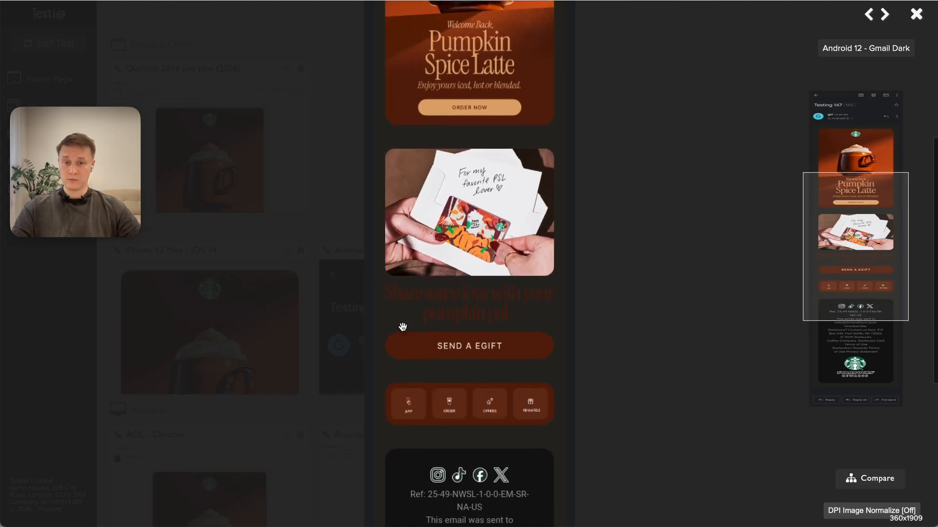
pyautogui.scroll(-3, 402, 327)
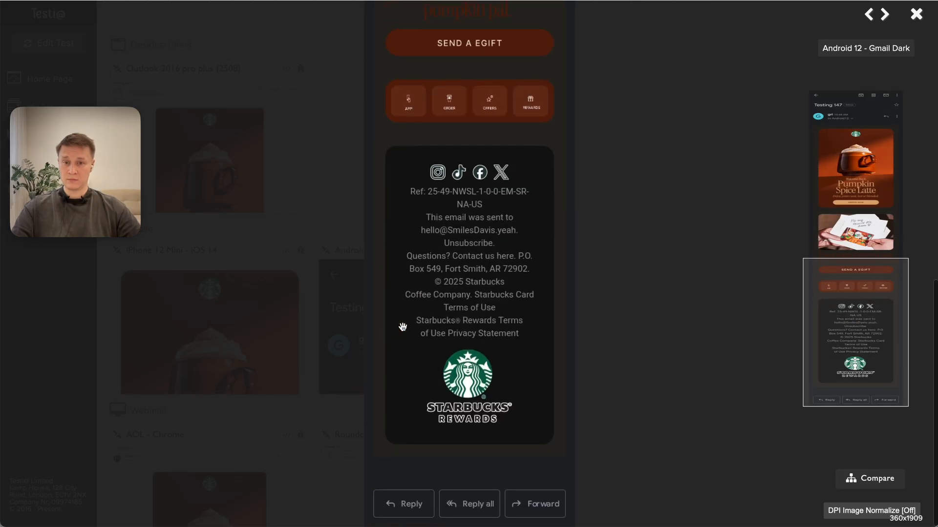
pyautogui.scroll(15, 402, 326)
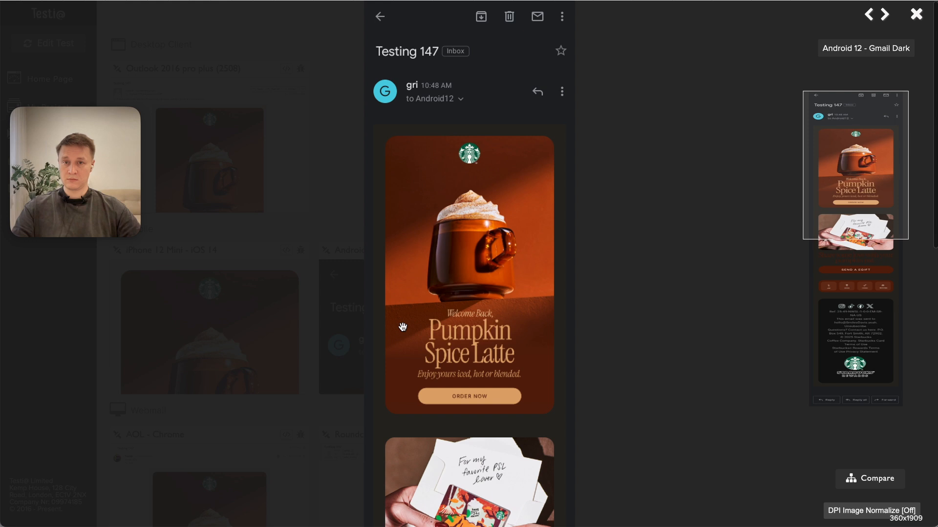
pyautogui.press('Escape')
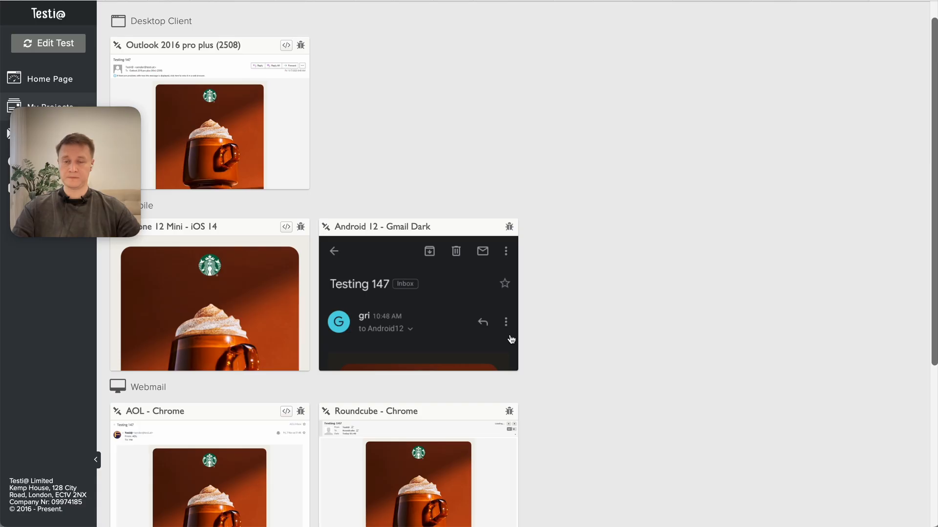